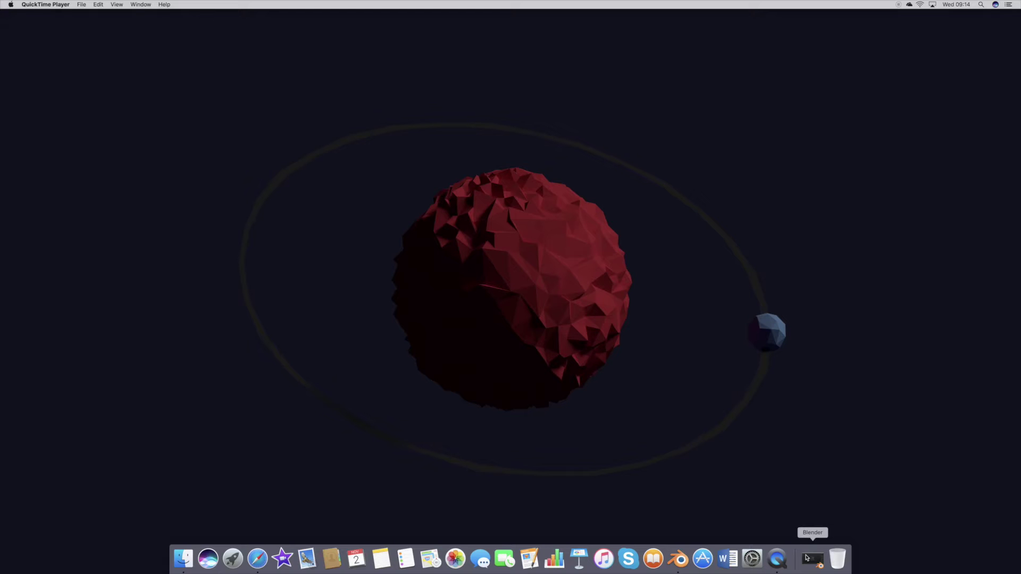
Start Blender and switch the render engine to Cycles Render.
{"action": "left_click", "coordinate": [806, 557]}
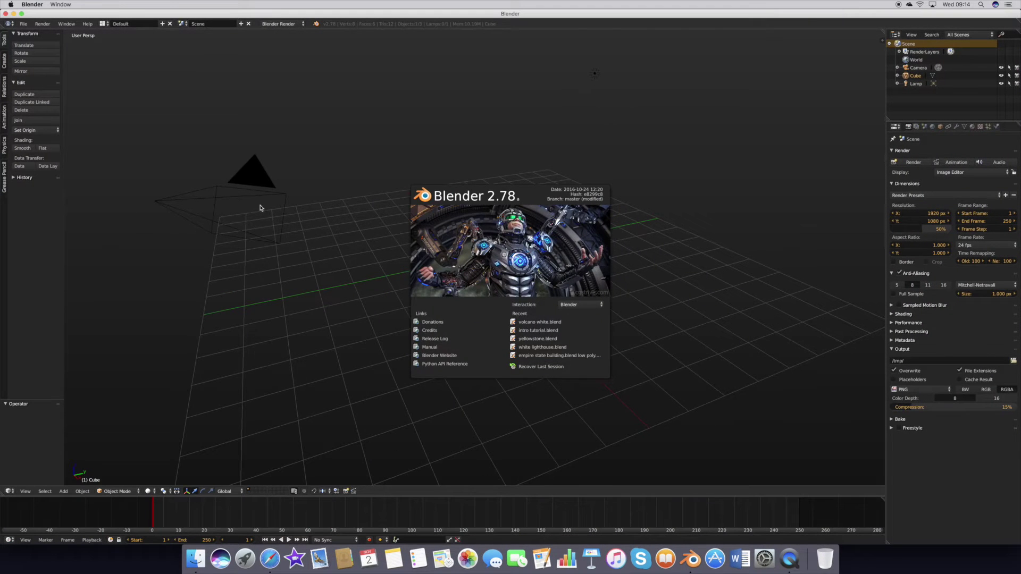
{"action": "left_click", "coordinate": [342, 243]}
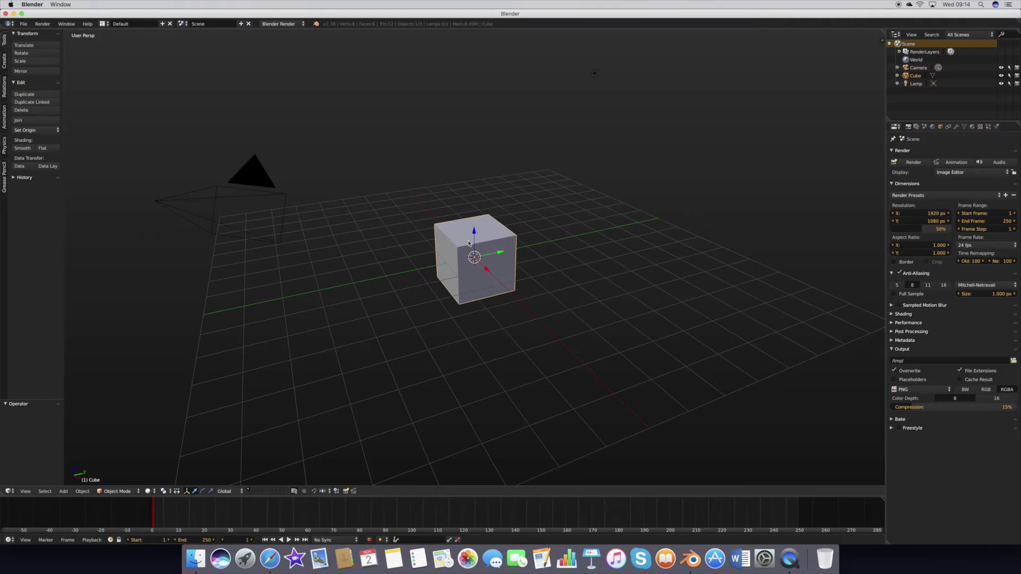
{"action": "left_click", "coordinate": [282, 23]}
{"action": "left_click", "coordinate": [298, 51]}
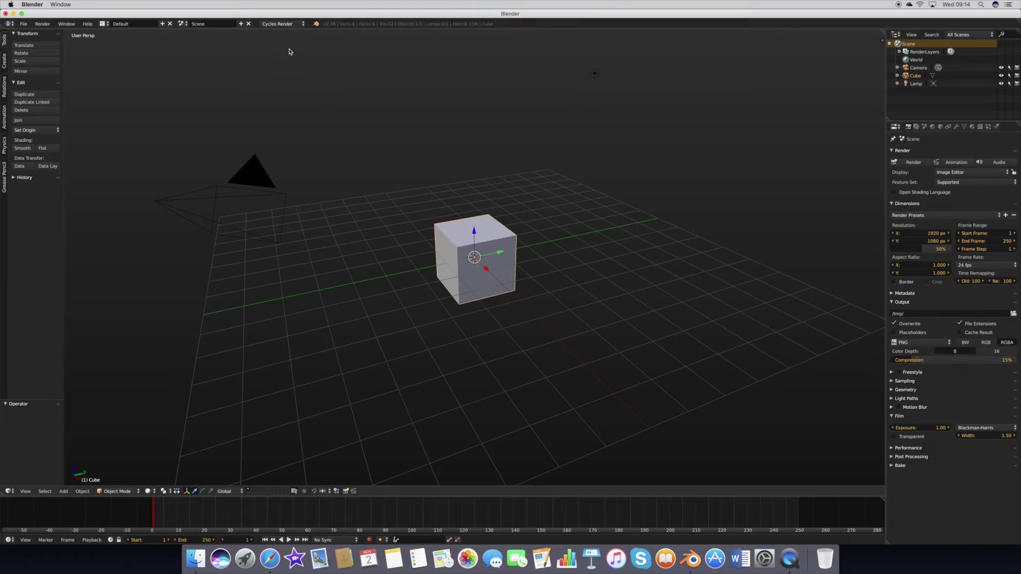
Delete the default lamp and cube, then look through the camera.
{"action": "right_click", "coordinate": [595, 74]}
{"action": "key", "text": "x"}
{"action": "left_click", "coordinate": [591, 79]}
{"action": "right_click", "coordinate": [493, 261]}
{"action": "key", "text": "x"}
{"action": "left_click", "coordinate": [494, 262]}
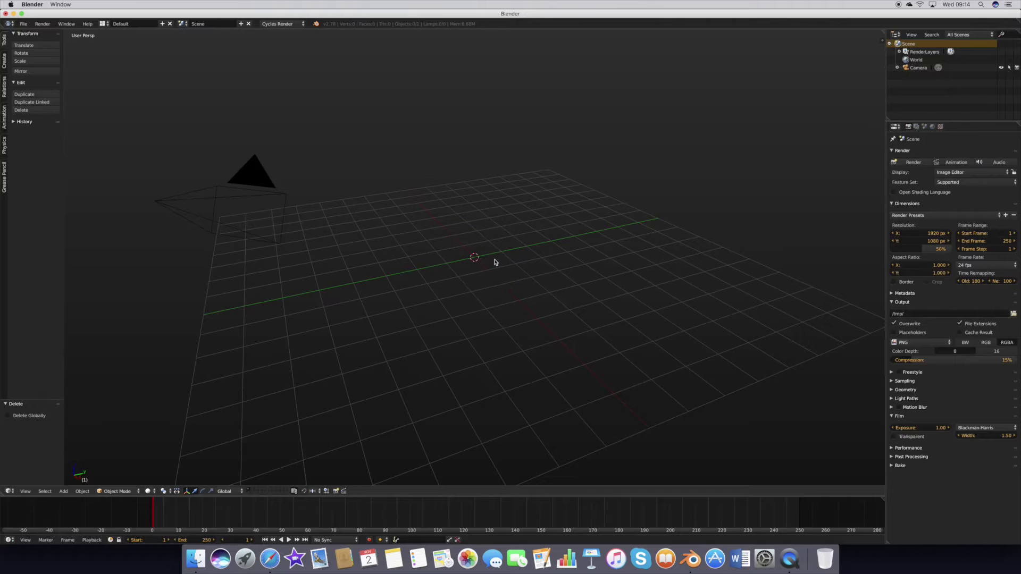
{"action": "key", "text": "KP_0"}
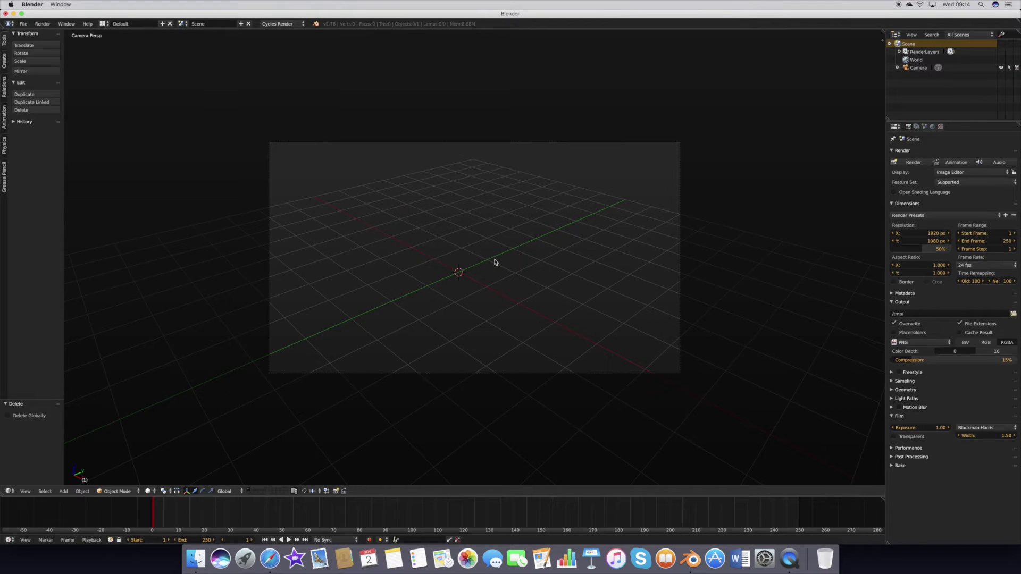
{"action": "key", "text": "shift+a"}
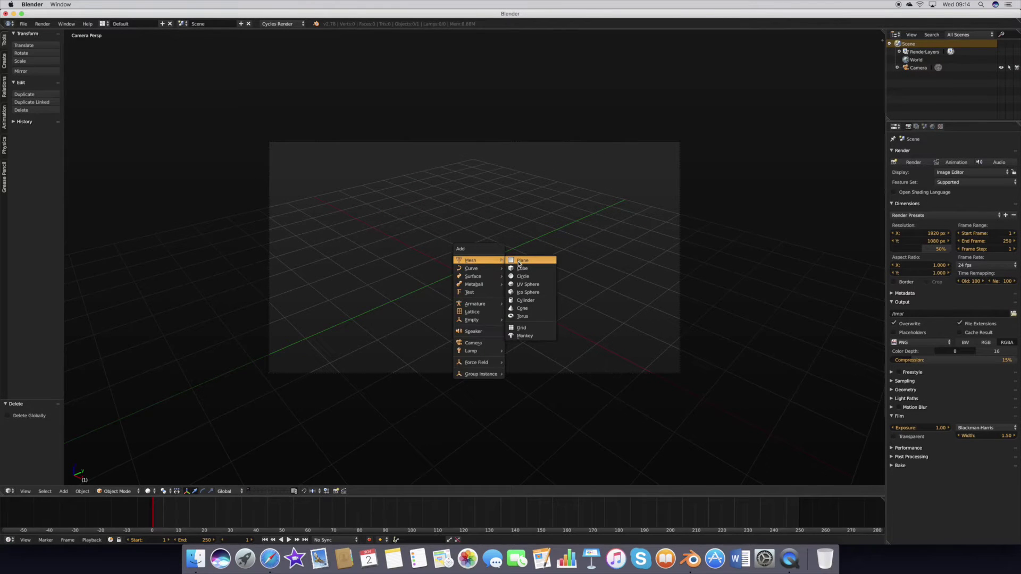
Add a cube, then flatten and enlarge it into a thin slab.
{"action": "left_click", "coordinate": [520, 268]}
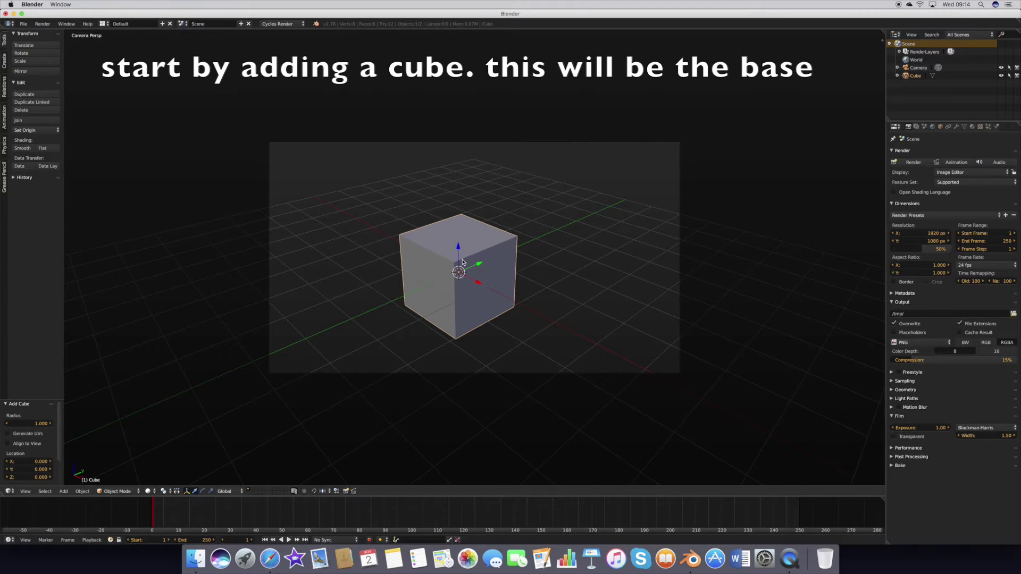
{"action": "key", "text": "s"}
{"action": "key", "text": "z"}
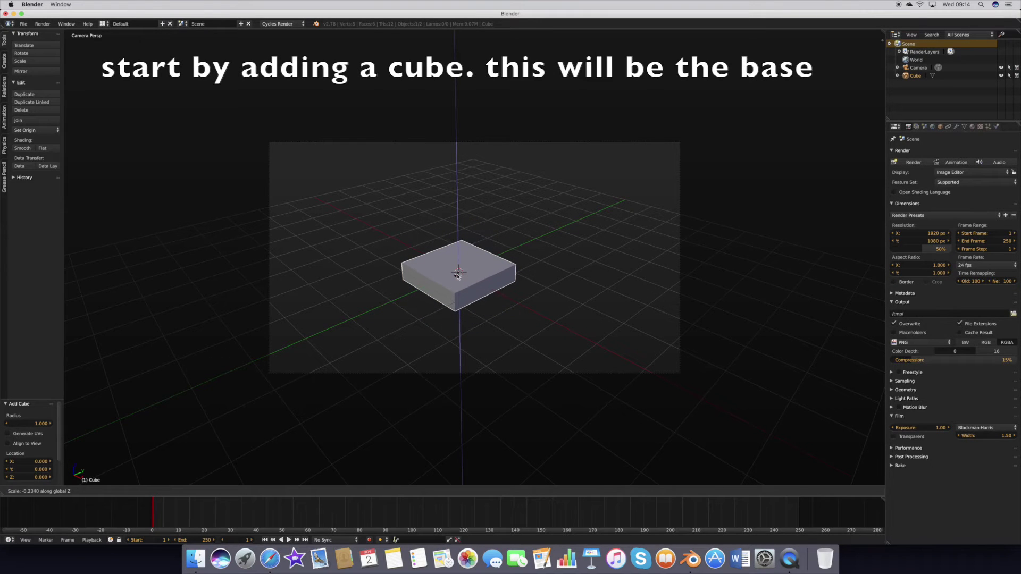
{"action": "left_click", "coordinate": [457, 274]}
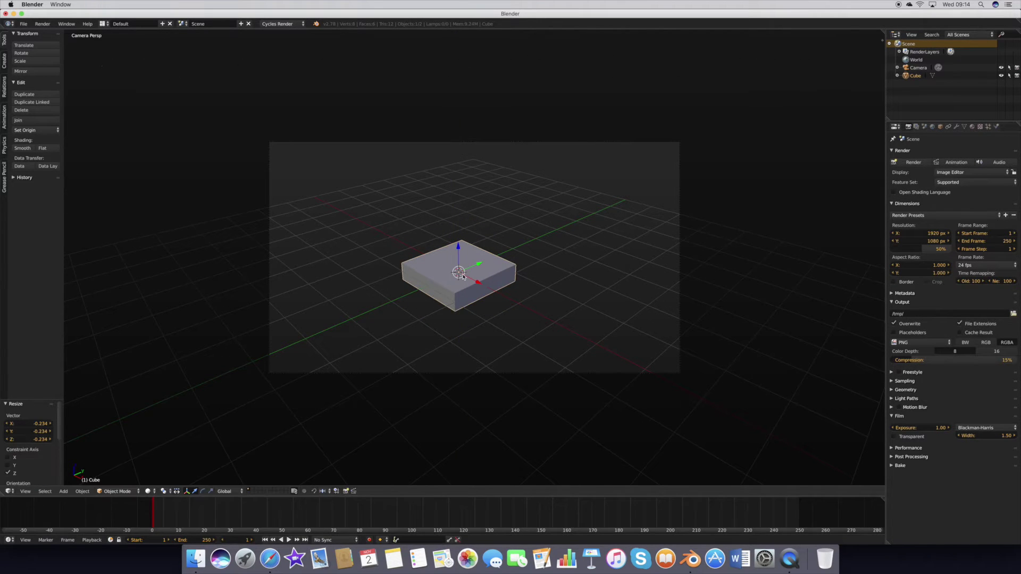
{"action": "key", "text": "s"}
{"action": "left_click", "coordinate": [468, 276]}
{"action": "key", "text": "s"}
{"action": "key", "text": "z"}
{"action": "left_click", "coordinate": [469, 275]}
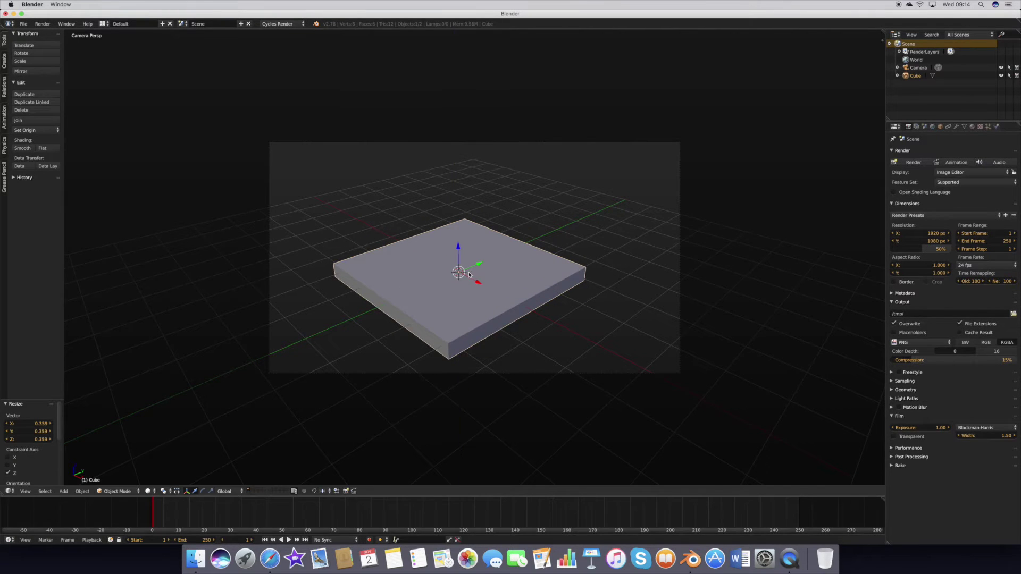
Move the slab along Y, widen and thin it further, then hide it.
{"action": "key", "text": "g"}
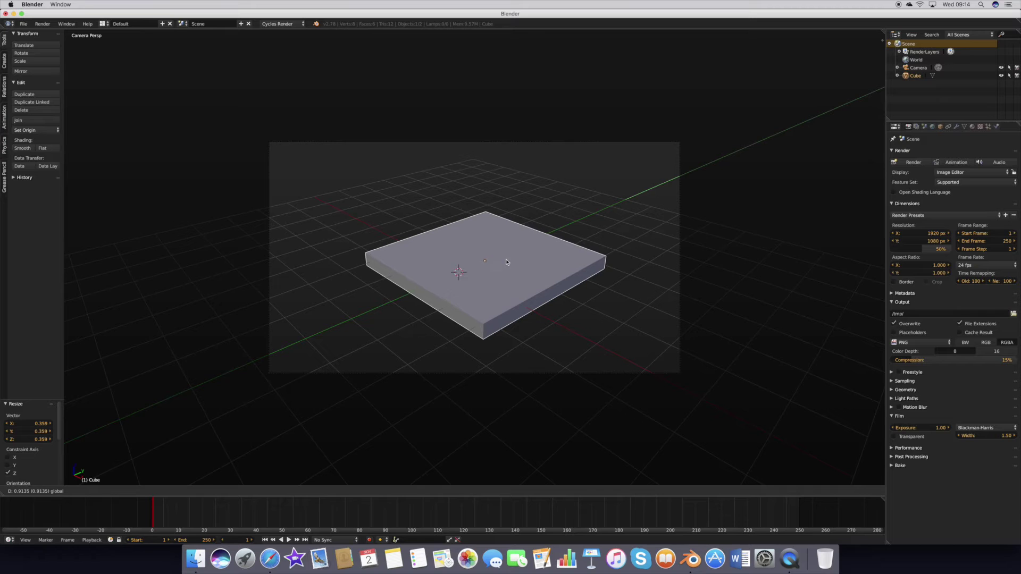
{"action": "left_click", "coordinate": [505, 261]}
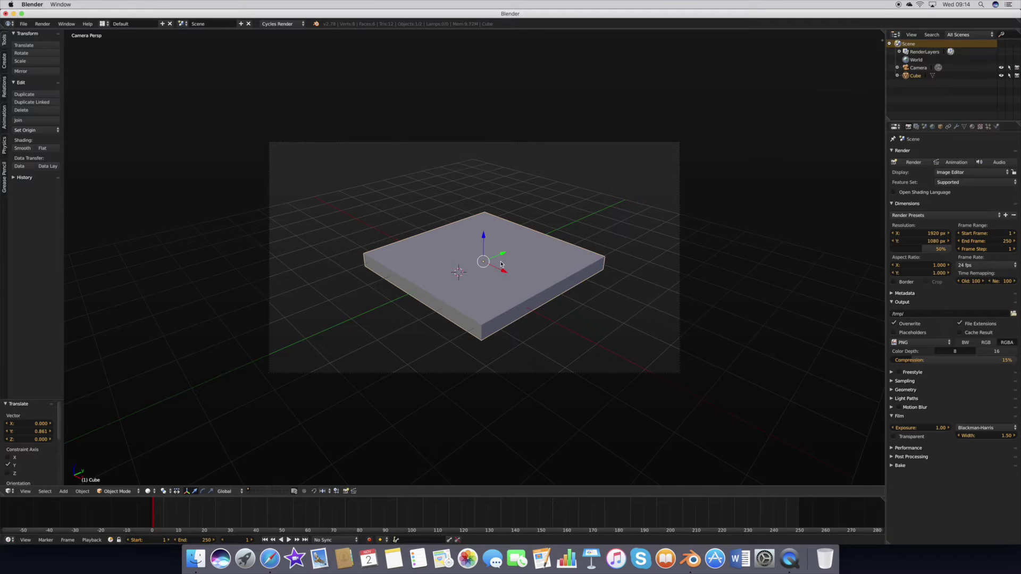
{"action": "key", "text": "s"}
{"action": "left_click", "coordinate": [503, 263]}
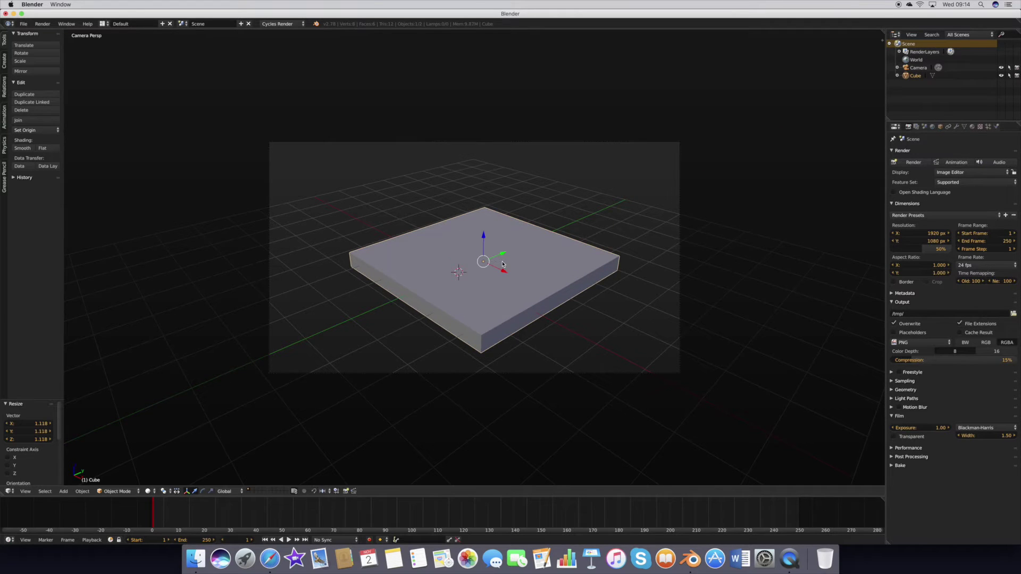
{"action": "key", "text": "s"}
{"action": "key", "text": "z"}
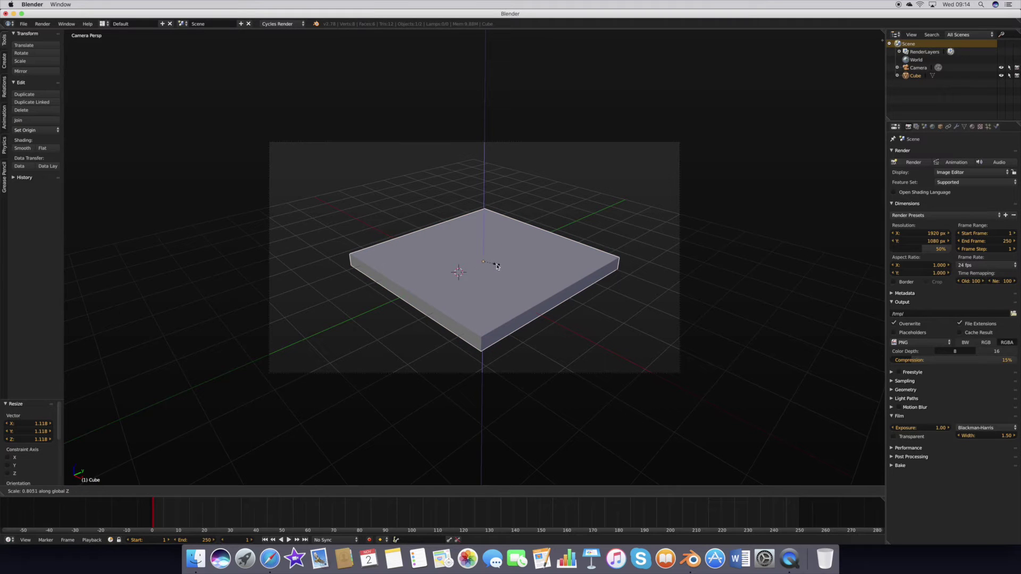
{"action": "left_click", "coordinate": [497, 266]}
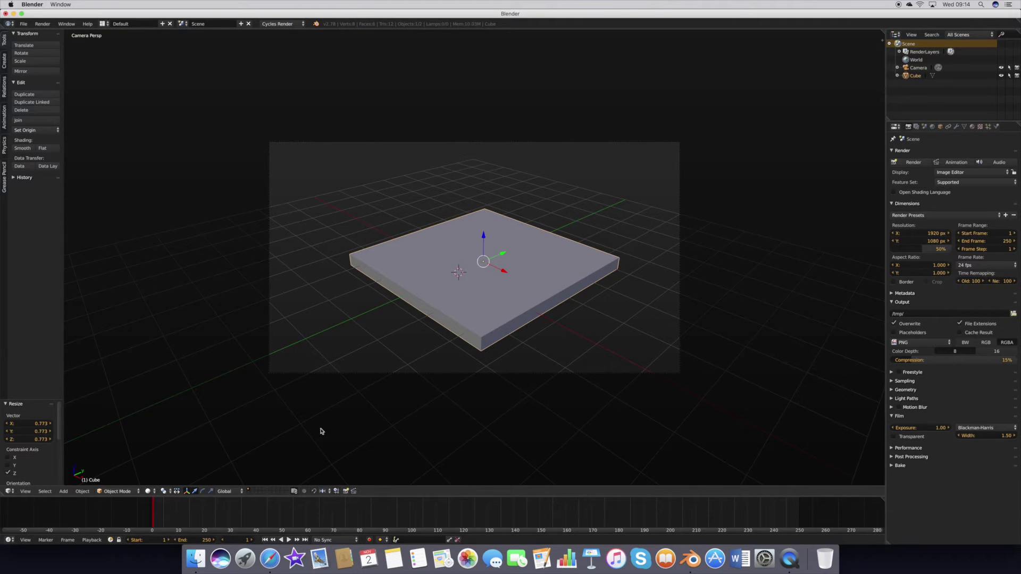
{"action": "key", "text": "Delete"}
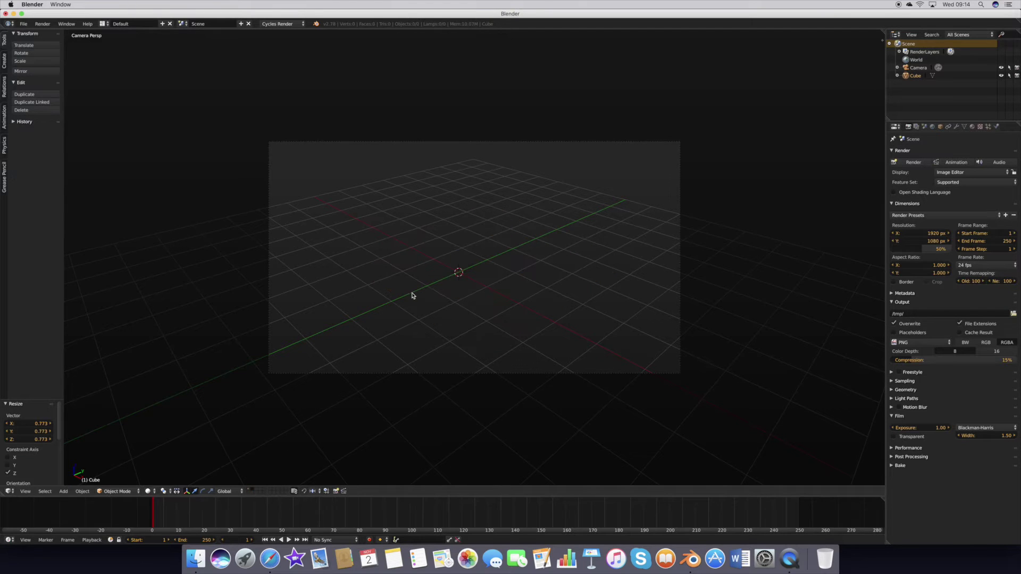
Add a second cube, then squash and enlarge it into a slab.
{"action": "key", "text": "shift+a"}
{"action": "left_click", "coordinate": [435, 300]}
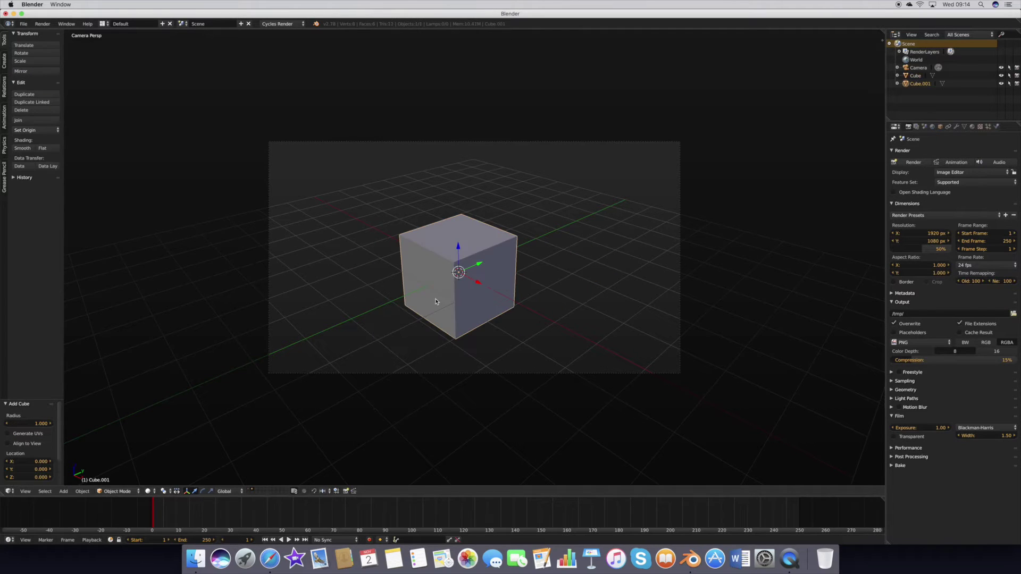
{"action": "key", "text": "s"}
{"action": "key", "text": "z"}
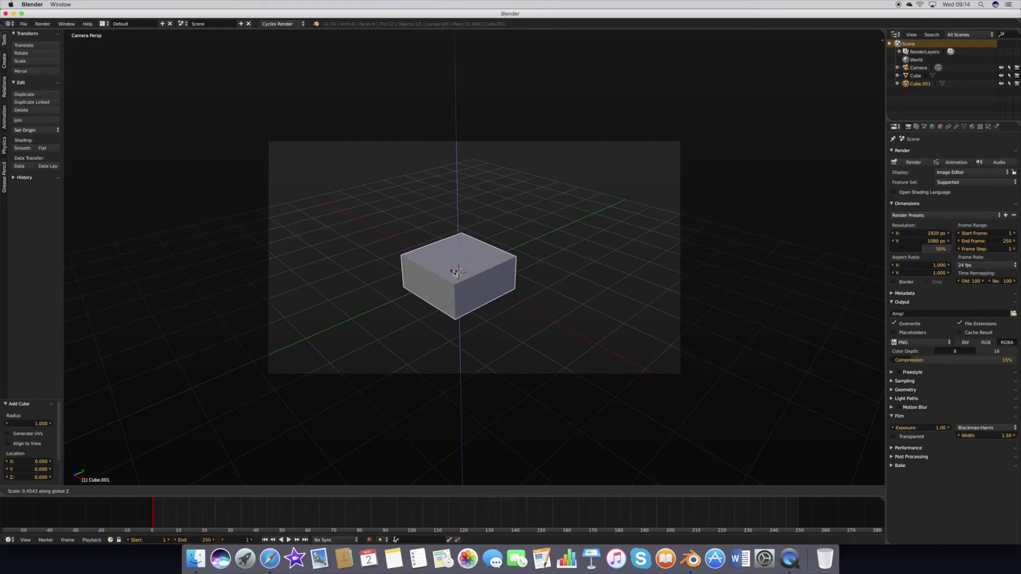
{"action": "left_click", "coordinate": [457, 279]}
{"action": "key", "text": "s"}
{"action": "key", "text": "z"}
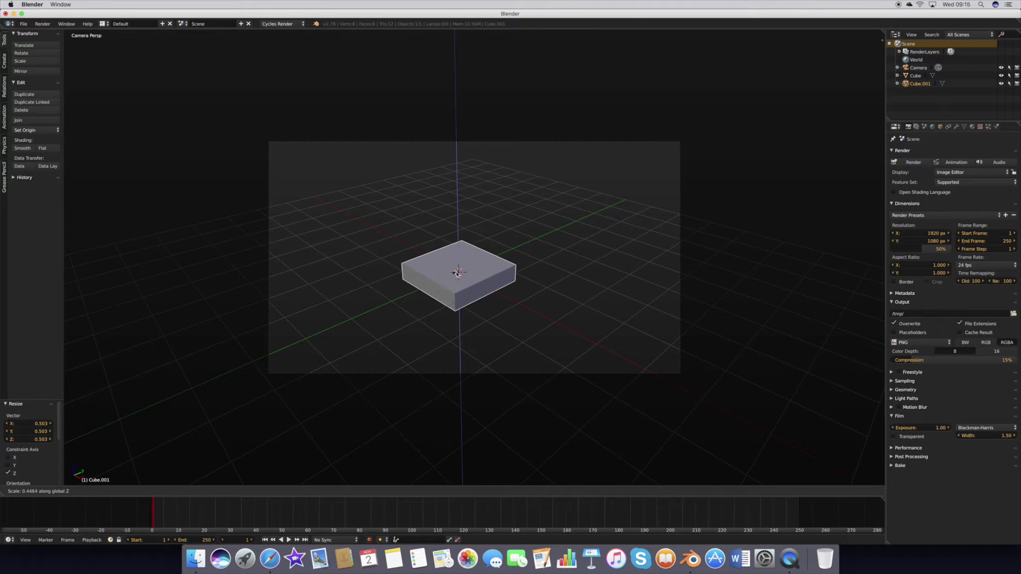
{"action": "left_click", "coordinate": [457, 272]}
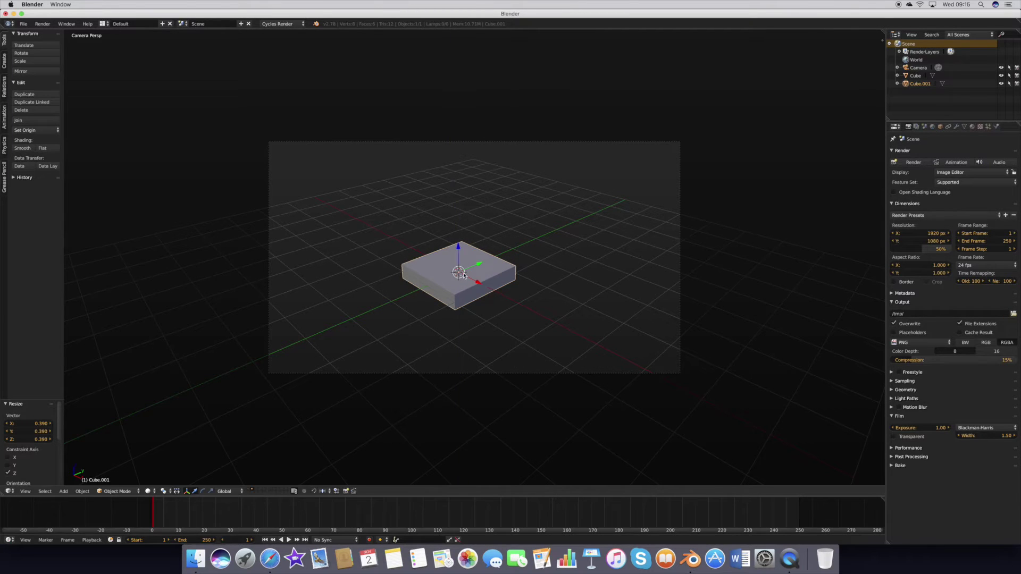
{"action": "key", "text": "s"}
{"action": "left_click", "coordinate": [473, 275]}
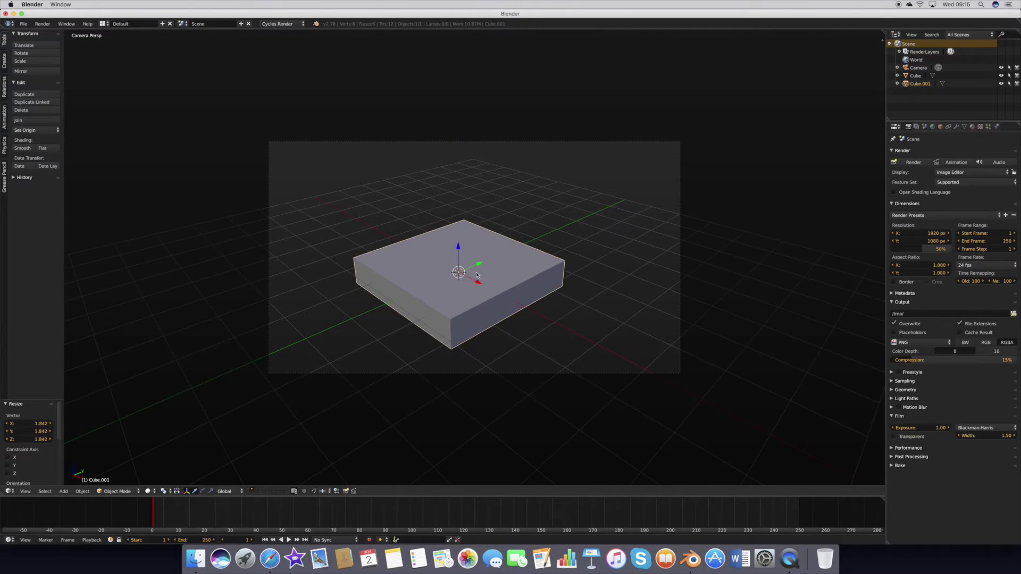
Shift the new slab along Y, flatten and resize it, and send it to another layer.
{"action": "left_click_drag", "start_coordinate": [478, 268], "coordinate": [488, 260]}
{"action": "key", "text": "s"}
{"action": "key", "text": "z"}
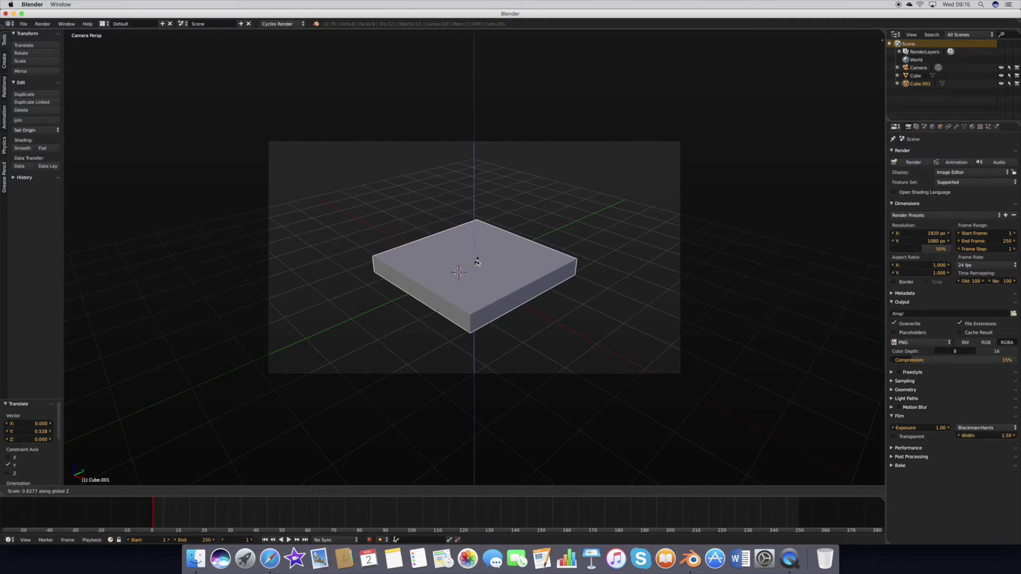
{"action": "left_click", "coordinate": [481, 262]}
{"action": "key", "text": "s"}
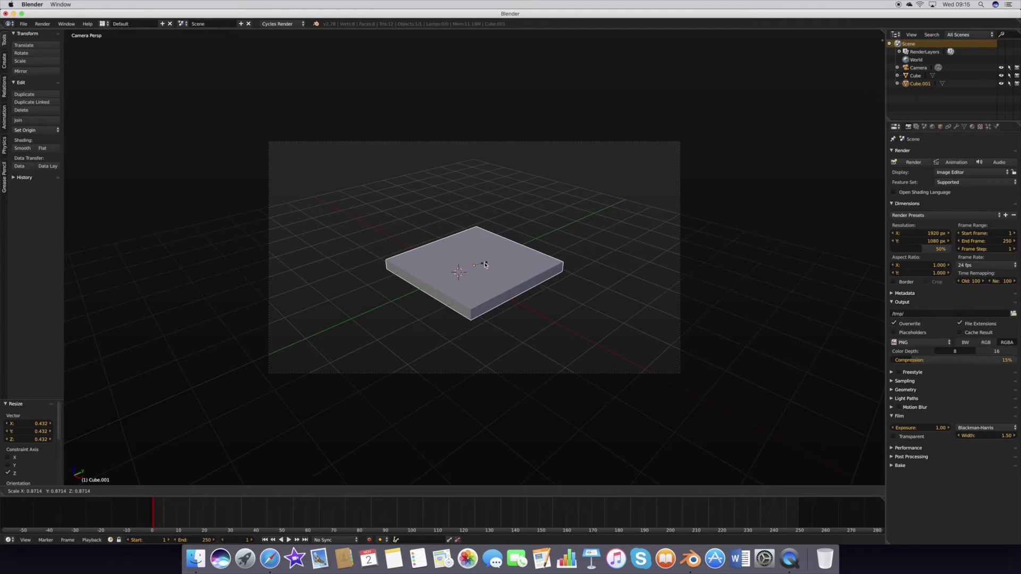
{"action": "left_click", "coordinate": [487, 264]}
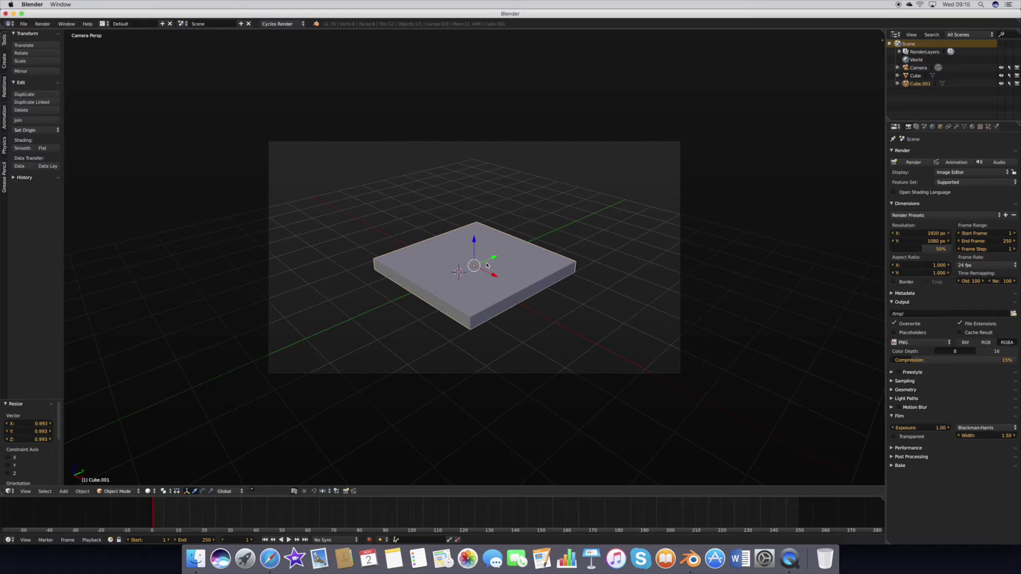
{"action": "key", "text": "m"}
{"action": "left_click", "coordinate": [550, 278]}
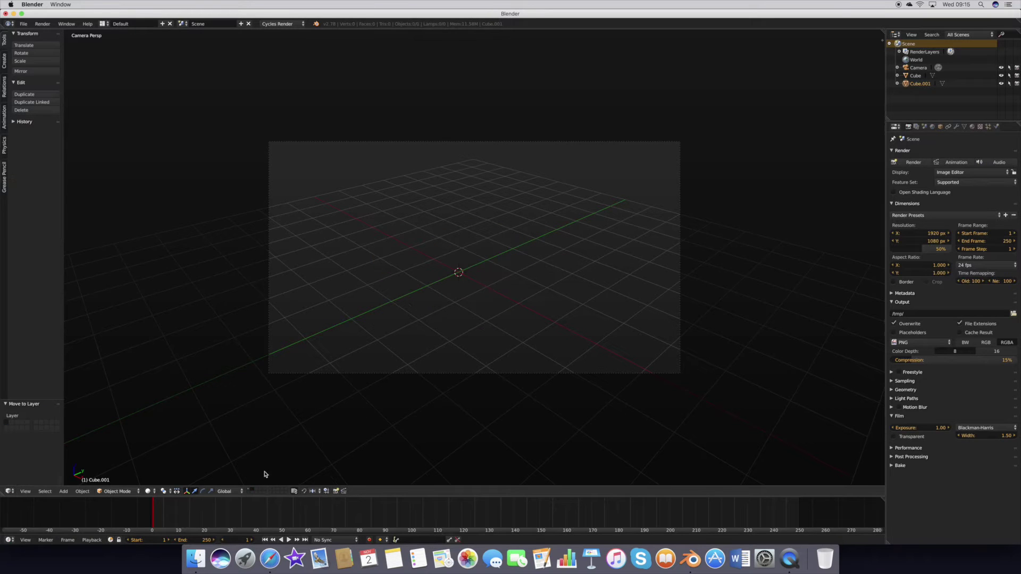
Show both layers and rest the smaller slab on top of the base.
{"action": "left_click", "coordinate": [250, 489]}
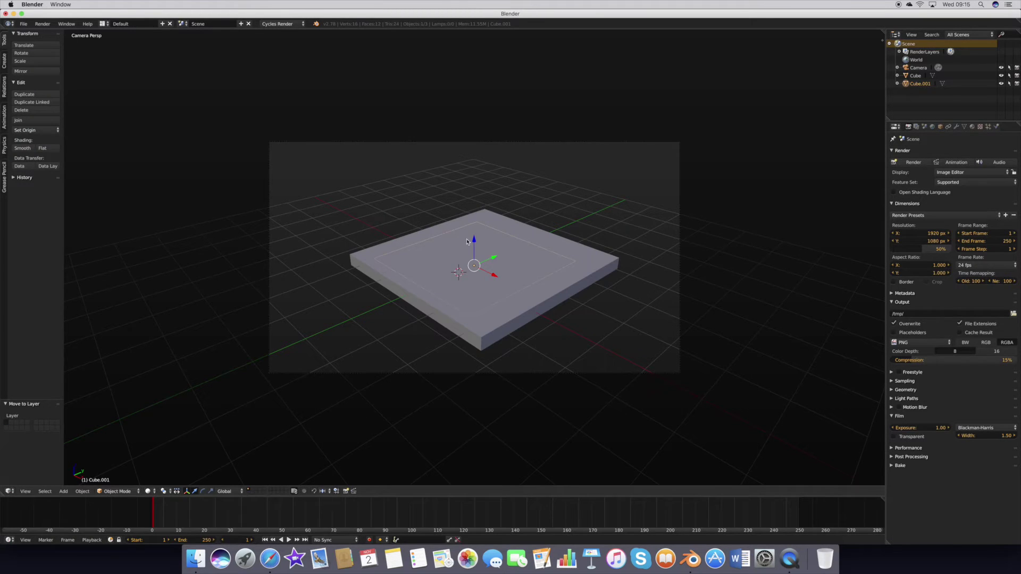
{"action": "left_click_drag", "start_coordinate": [475, 242], "coordinate": [502, 250]}
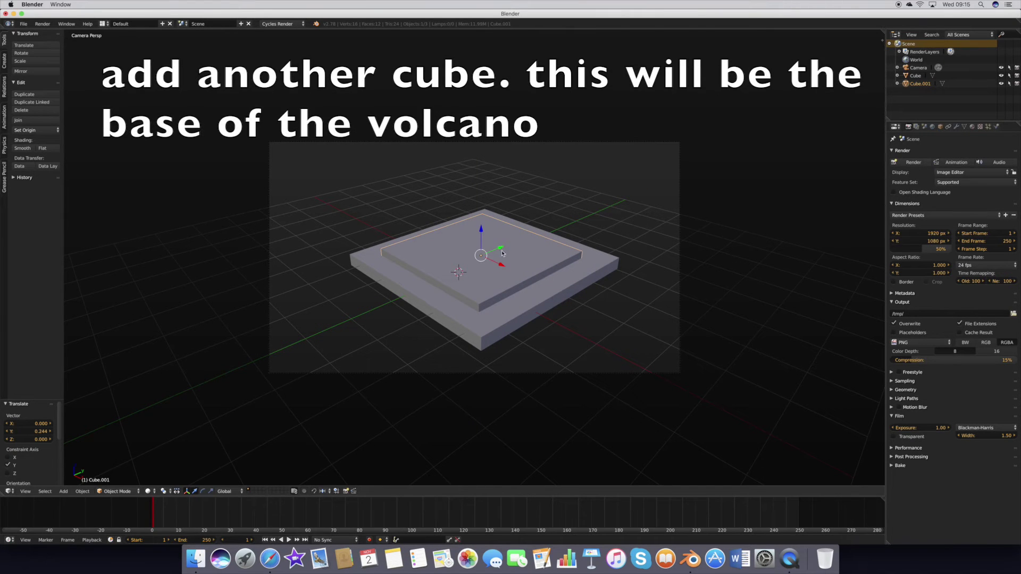
{"action": "left_click_drag", "start_coordinate": [502, 249], "coordinate": [494, 272]}
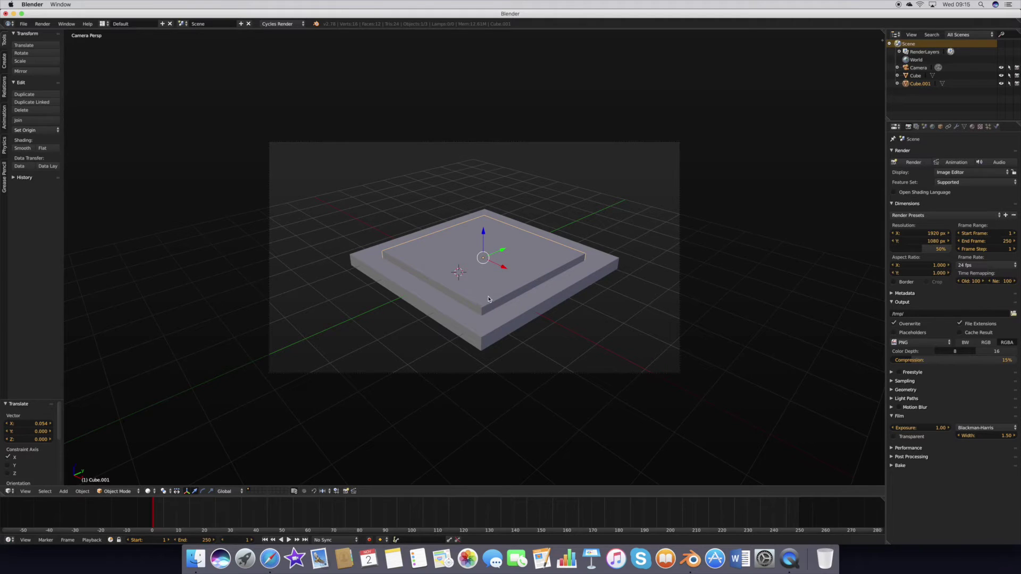
{"action": "right_click", "coordinate": [487, 317]}
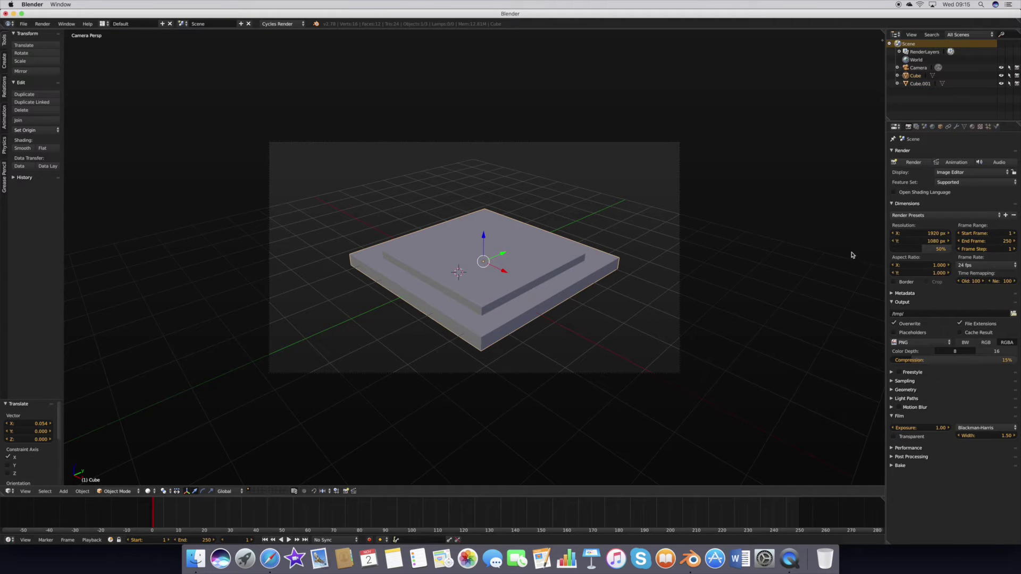
{"action": "left_click", "coordinate": [972, 127]}
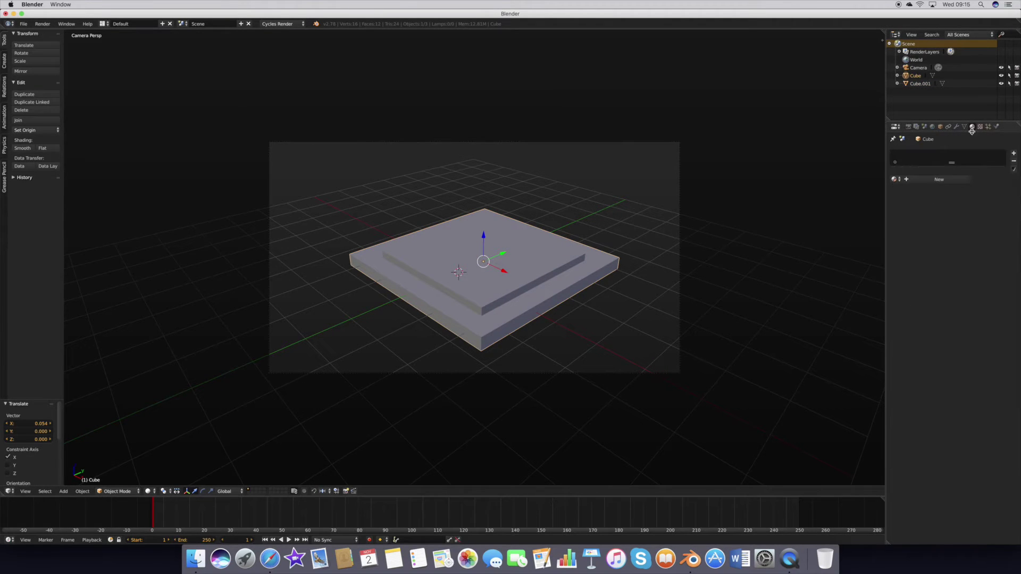
Give the base a new Material.001 with a near-white colour.
{"action": "left_click", "coordinate": [951, 179]}
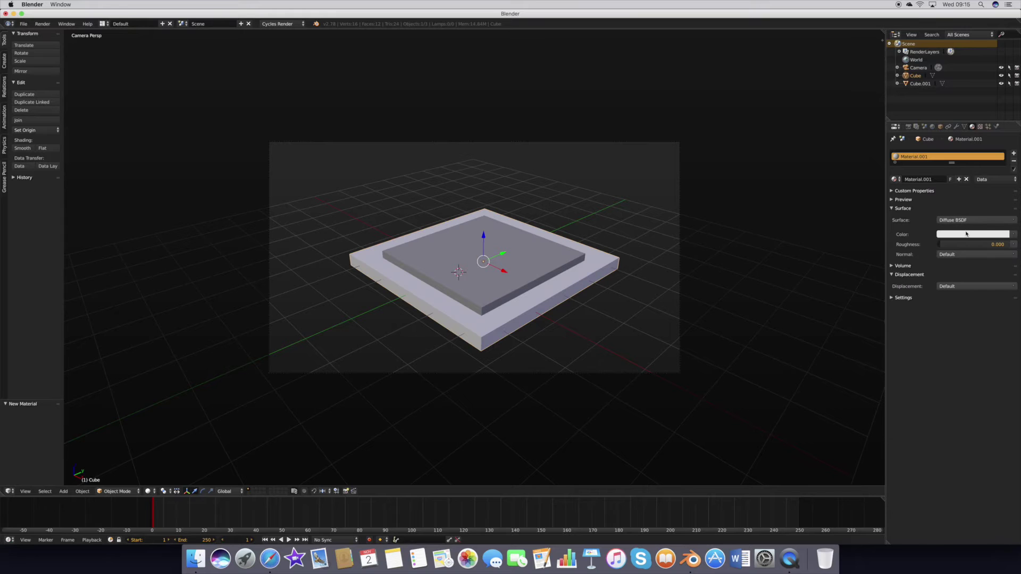
{"action": "left_click", "coordinate": [967, 234]}
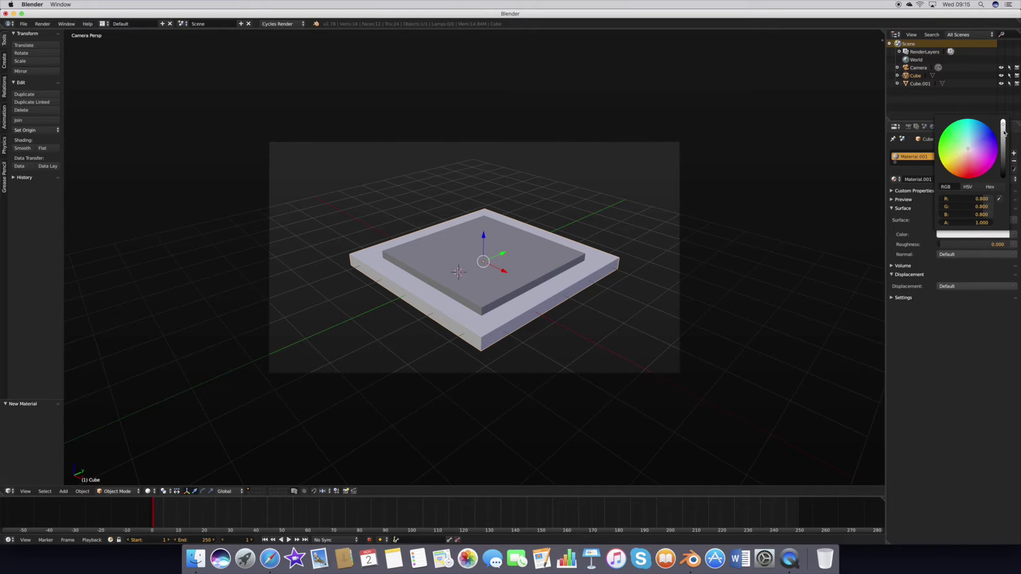
{"action": "middle_click_drag", "start_coordinate": [565, 258], "coordinate": [566, 259]}
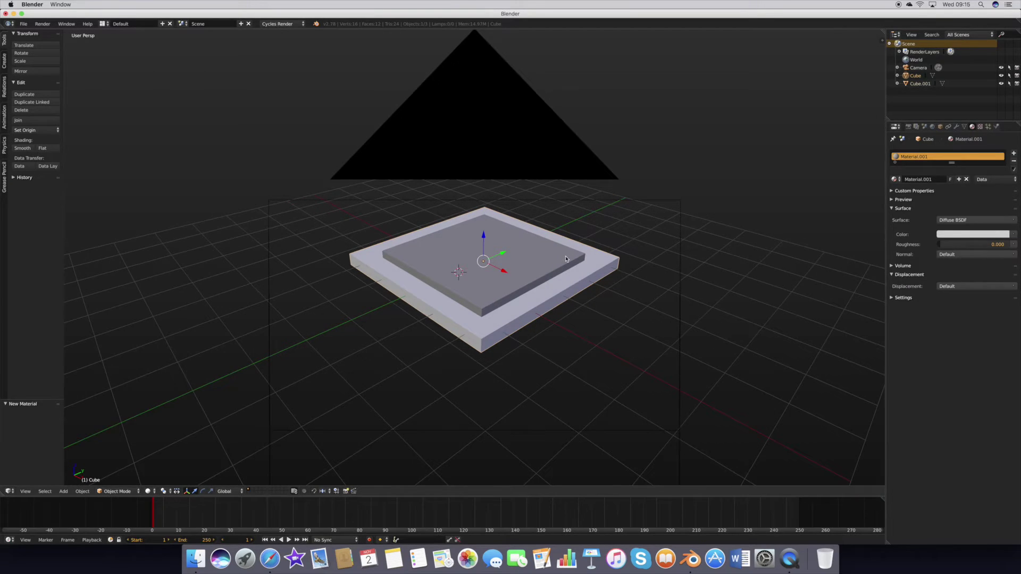
{"action": "right_click", "coordinate": [566, 259]}
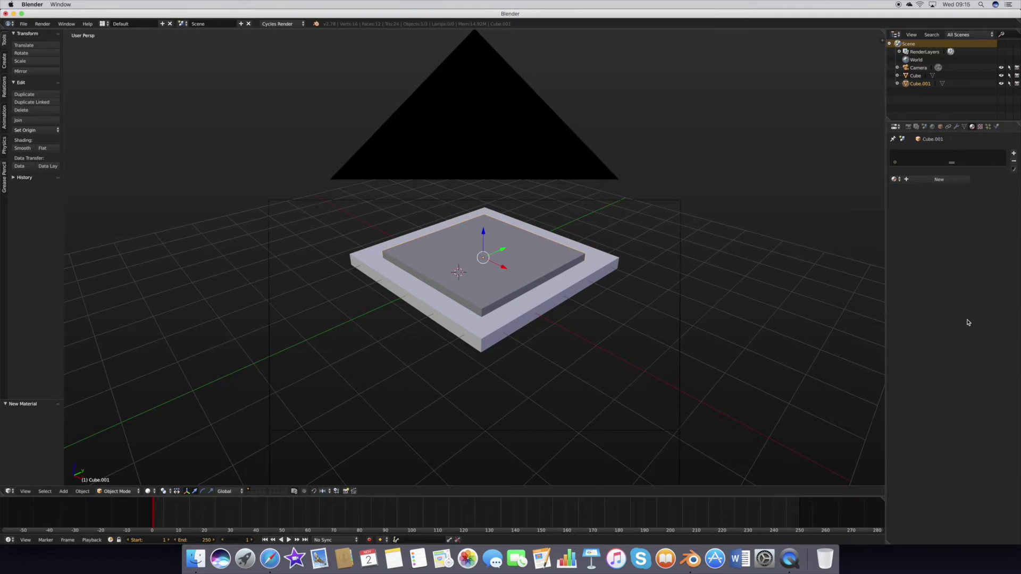
{"action": "key", "text": "KP_0"}
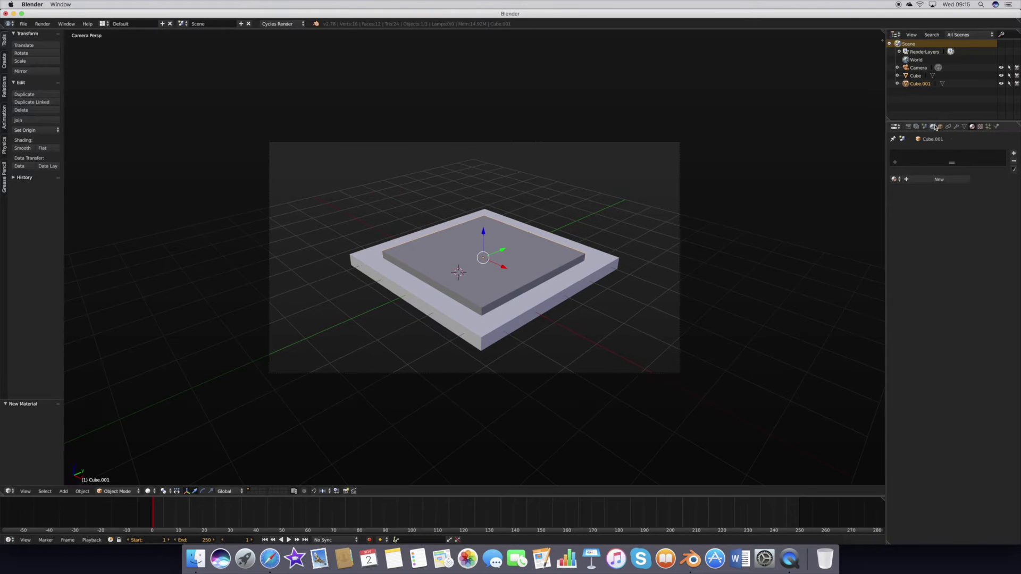
Enable world nodes and lighten the world background colour to light grey (0.692).
{"action": "left_click", "coordinate": [932, 127]}
{"action": "left_click", "coordinate": [941, 193]}
{"action": "left_click", "coordinate": [970, 208]}
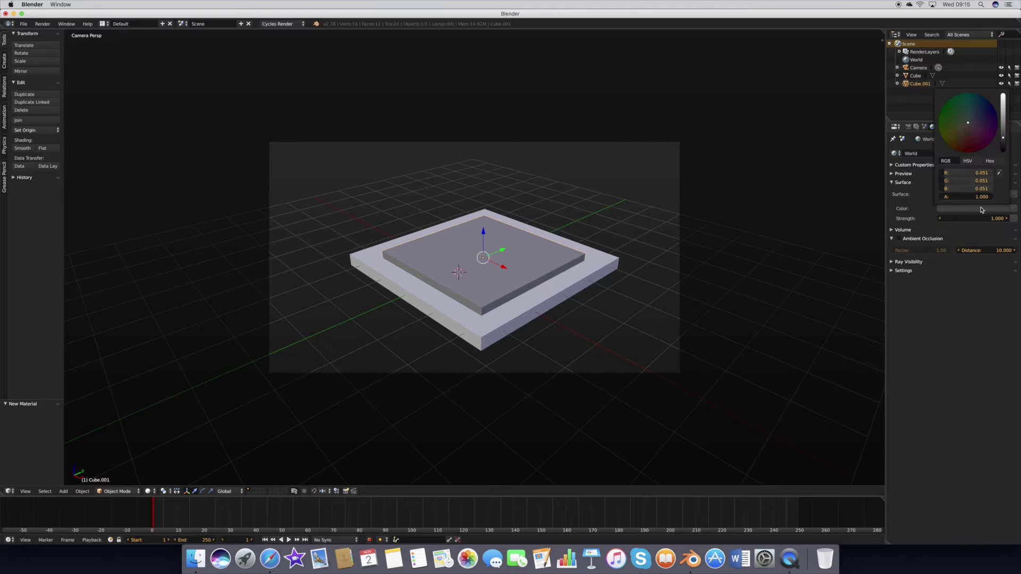
{"action": "left_click_drag", "start_coordinate": [1003, 149], "coordinate": [1002, 101]}
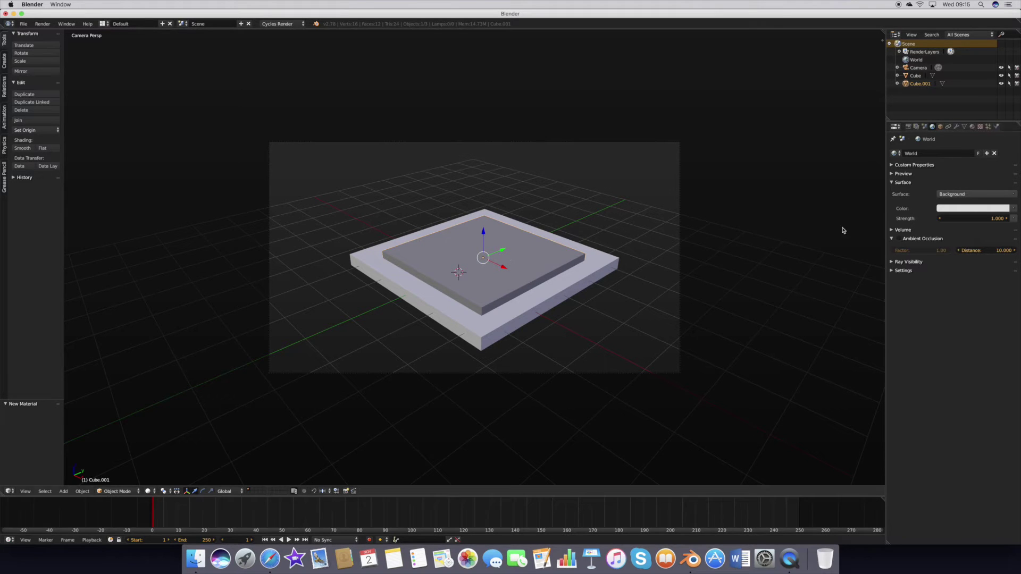
{"action": "key", "text": "Tab"}
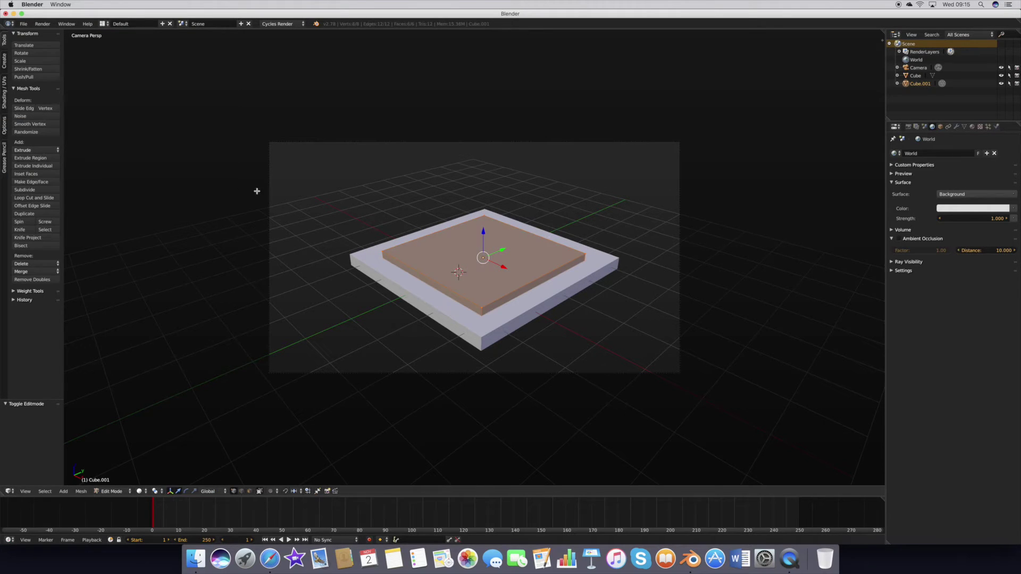
Subdivide the inner slab mesh with 10 cuts, then again with 2 cuts.
{"action": "left_click", "coordinate": [29, 189]}
{"action": "left_click", "coordinate": [10, 423]}
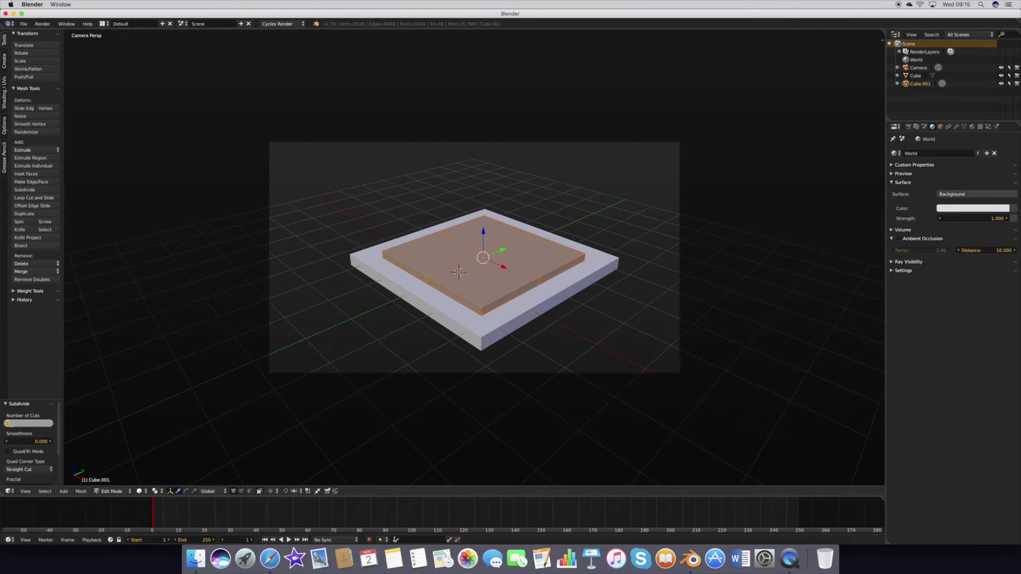
{"action": "type", "text": "10"}
{"action": "key", "text": "Return"}
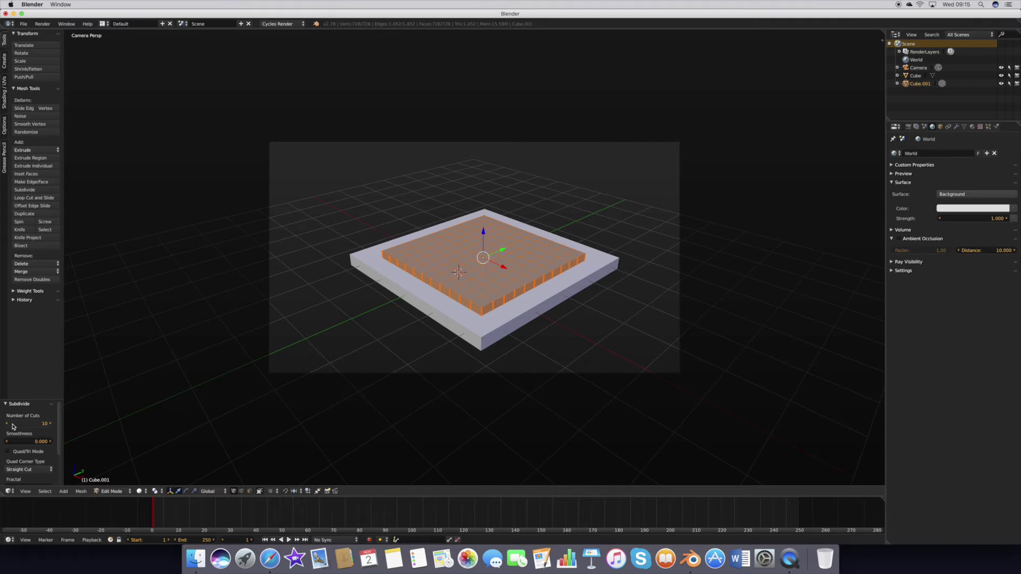
{"action": "left_click", "coordinate": [29, 189]}
{"action": "left_click", "coordinate": [27, 424]}
{"action": "type", "text": "2"}
{"action": "key", "text": "Return"}
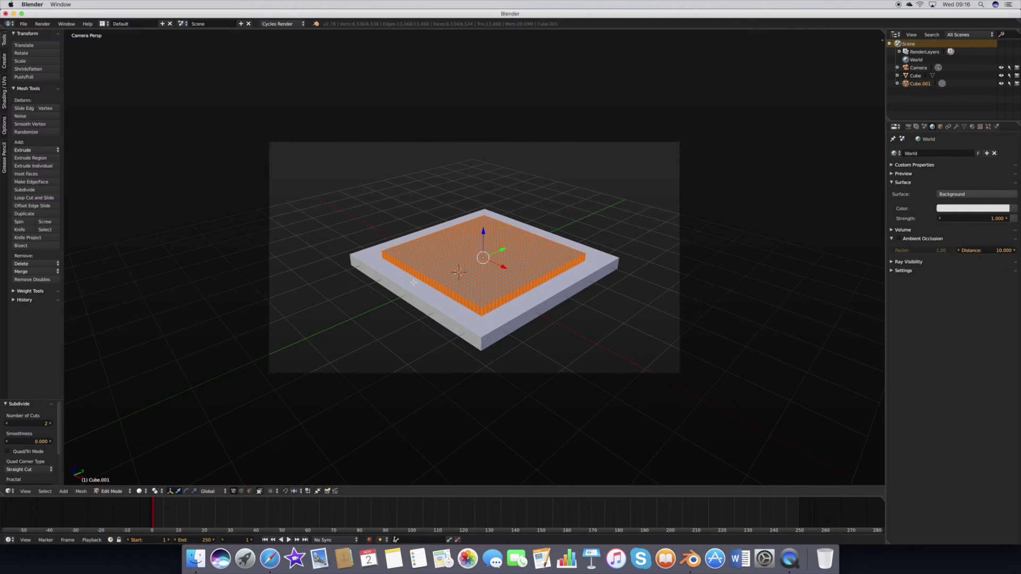
Select a single vertex near the slab centre from top view.
{"action": "key", "text": "KP_7"}
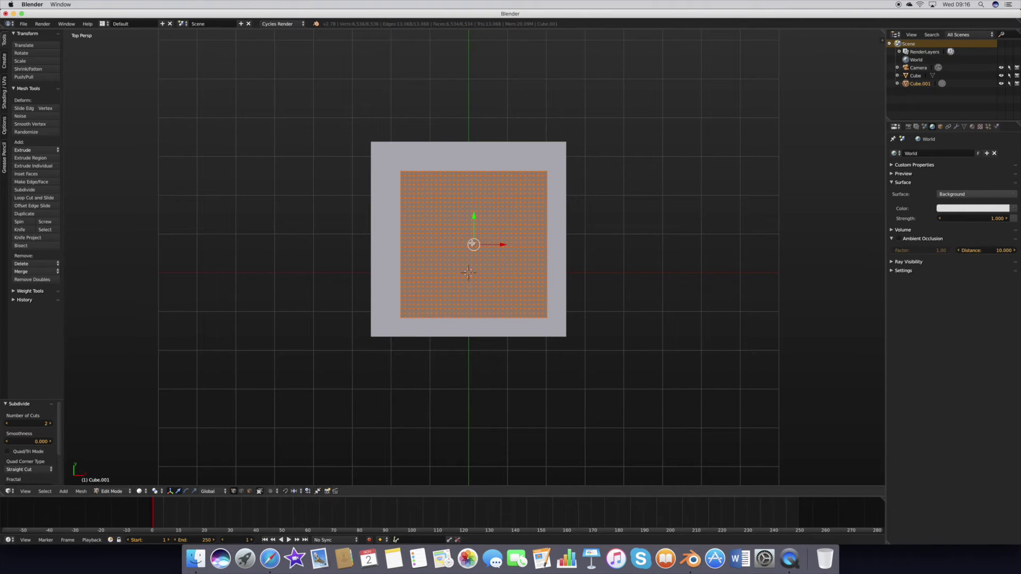
{"action": "right_click", "coordinate": [472, 243]}
{"action": "key", "text": "KP_0"}
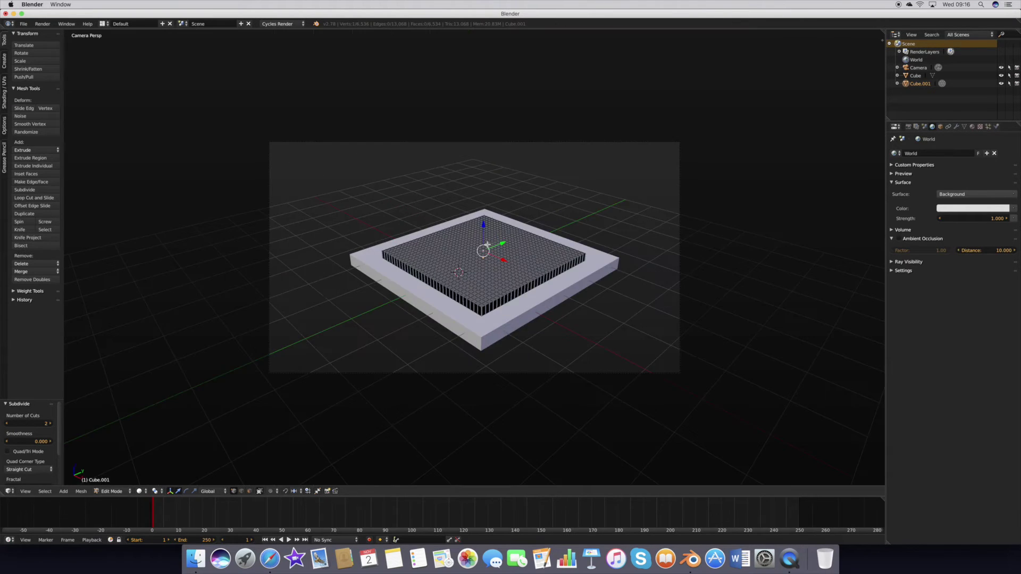
{"action": "left_click", "coordinate": [271, 491]}
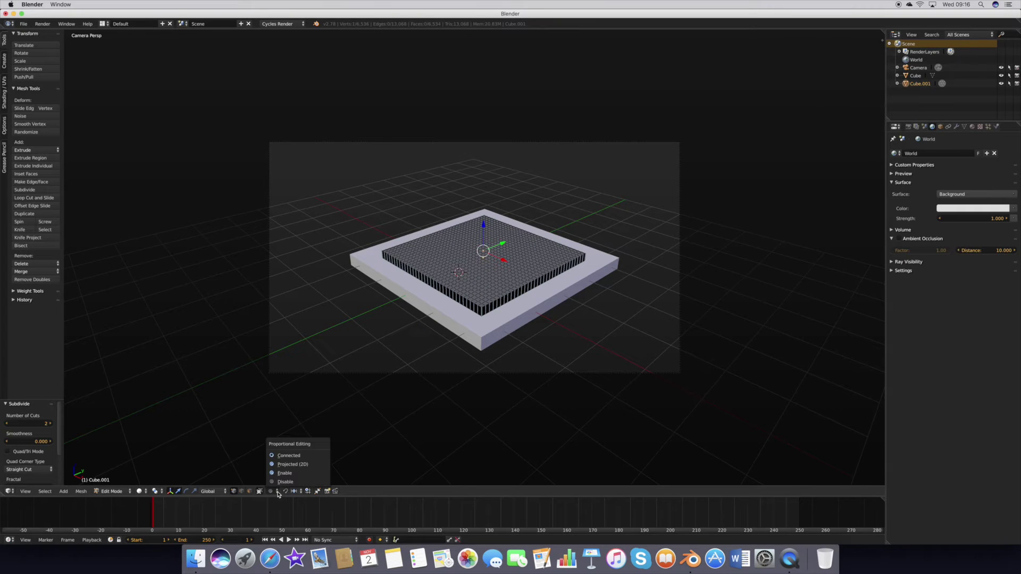
Displace the centre vertex with proportional editing on Random falloff for a bumpy top.
{"action": "left_click", "coordinate": [288, 474]}
{"action": "left_click", "coordinate": [285, 492]}
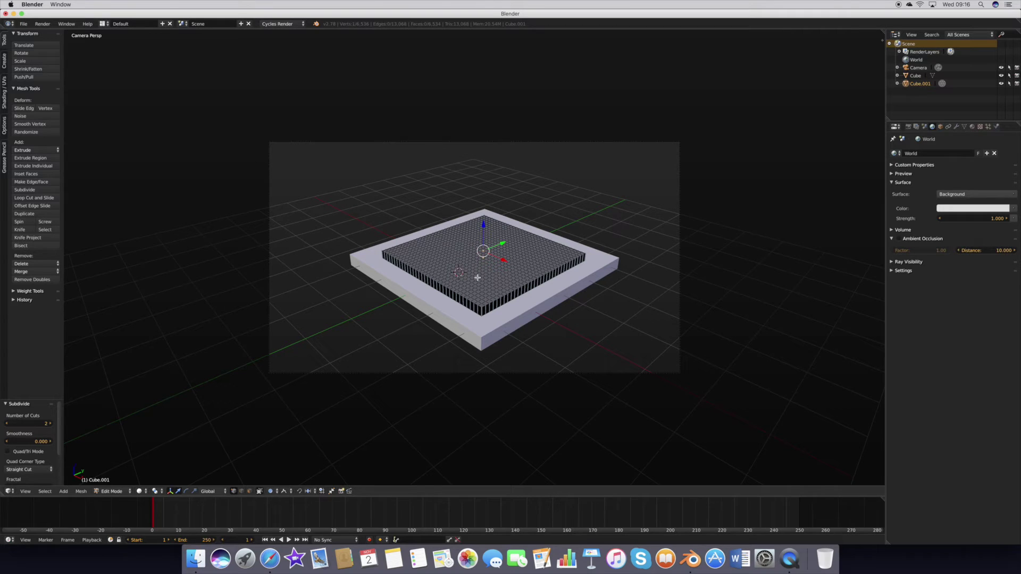
{"action": "key", "text": "g"}
{"action": "scroll", "coordinate": [478, 277], "scroll_direction": "down", "scroll_amount": 10}
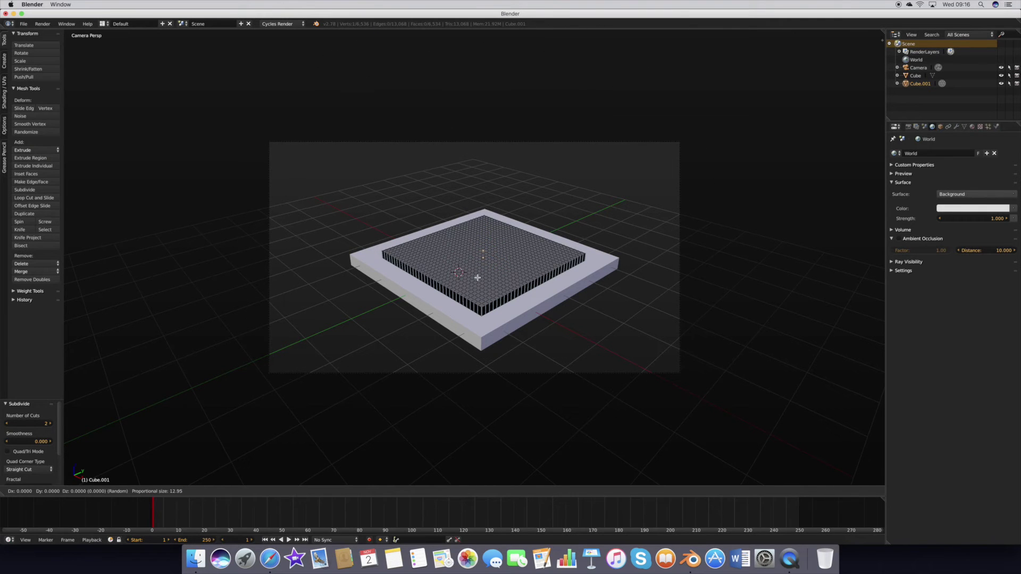
{"action": "scroll", "coordinate": [478, 277], "scroll_direction": "up", "scroll_amount": 3}
{"action": "scroll", "coordinate": [477, 280], "scroll_direction": "up", "scroll_amount": 5}
{"action": "scroll", "coordinate": [478, 280], "scroll_direction": "up", "scroll_amount": 2}
{"action": "scroll", "coordinate": [478, 282], "scroll_direction": "up", "scroll_amount": 2}
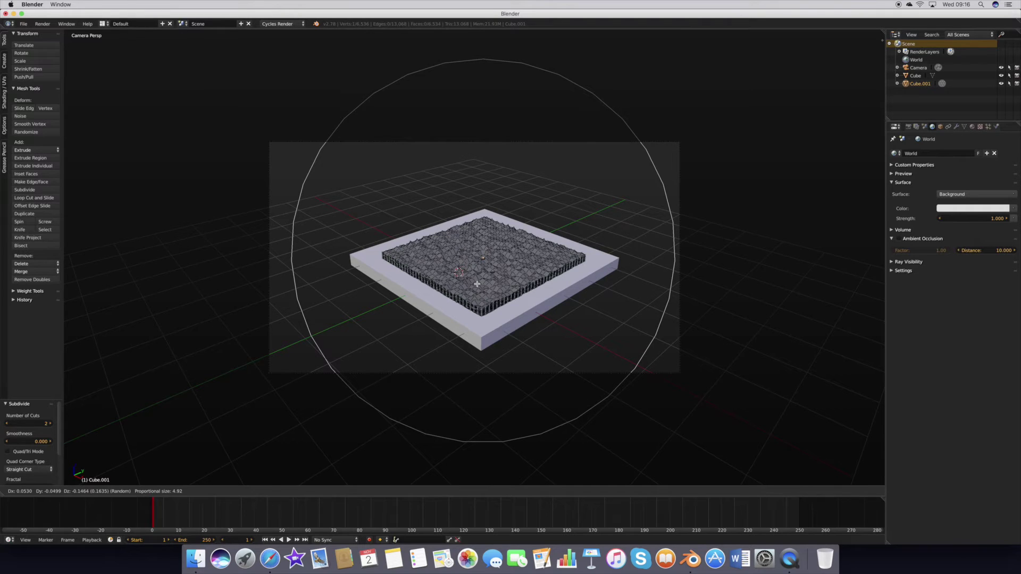
{"action": "left_click", "coordinate": [477, 284]}
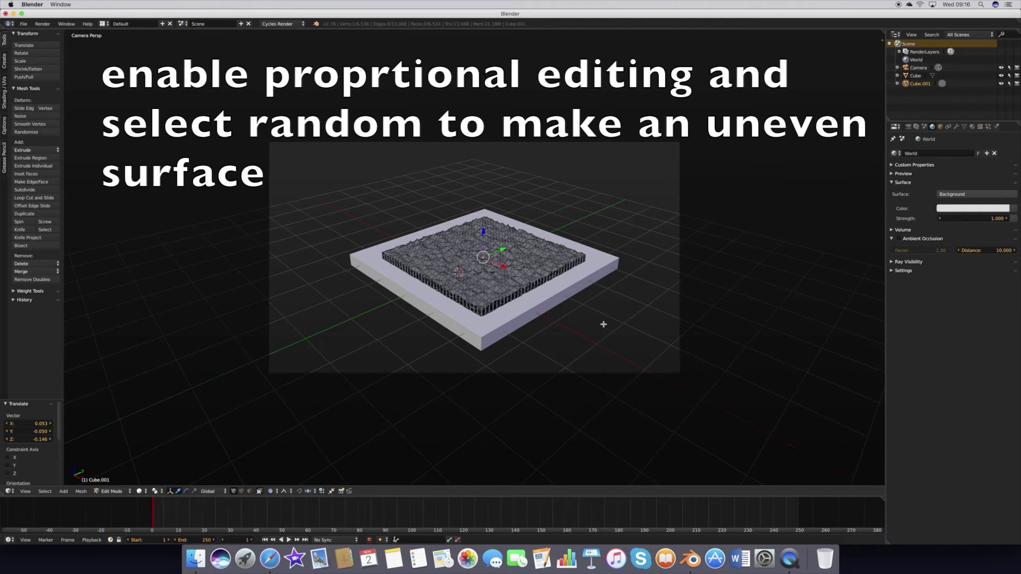
{"action": "key", "text": "Tab"}
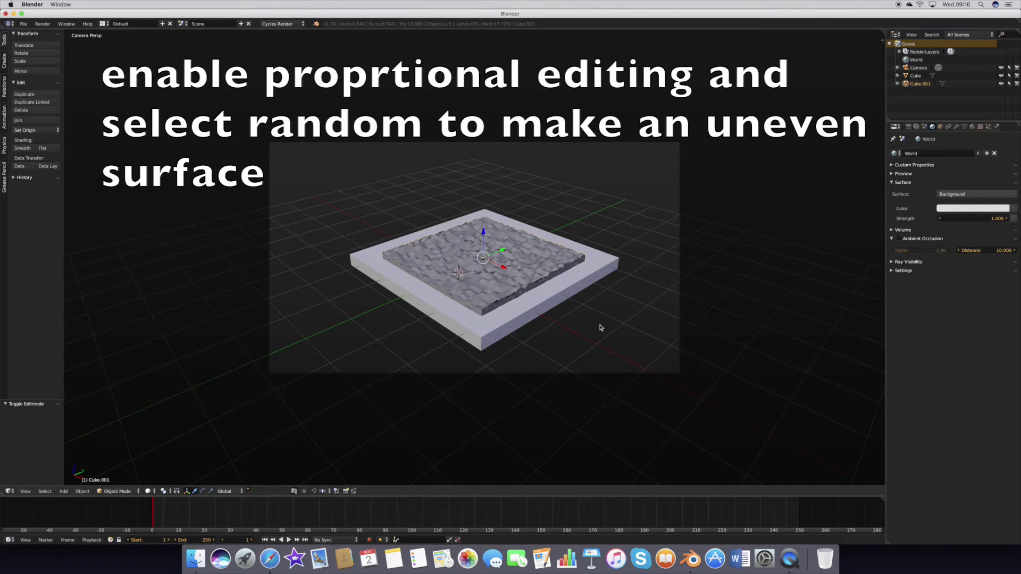
Add a Decimate modifier at ratio 0.2880, reducing the slab to 3088 faces.
{"action": "left_click", "coordinate": [956, 126]}
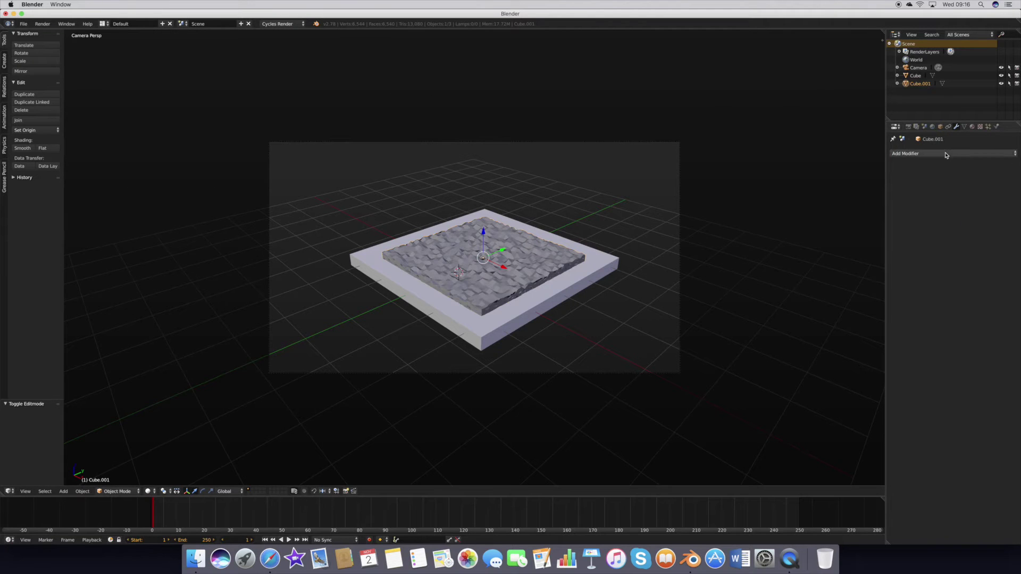
{"action": "left_click", "coordinate": [946, 153]}
{"action": "left_click", "coordinate": [868, 213]}
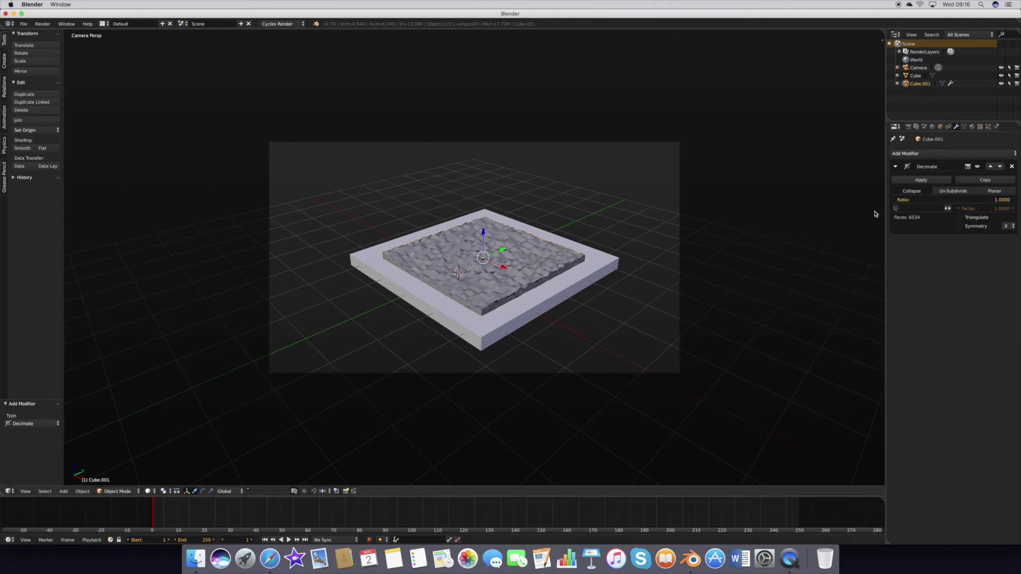
{"action": "left_click_drag", "start_coordinate": [997, 200], "coordinate": [915, 199]}
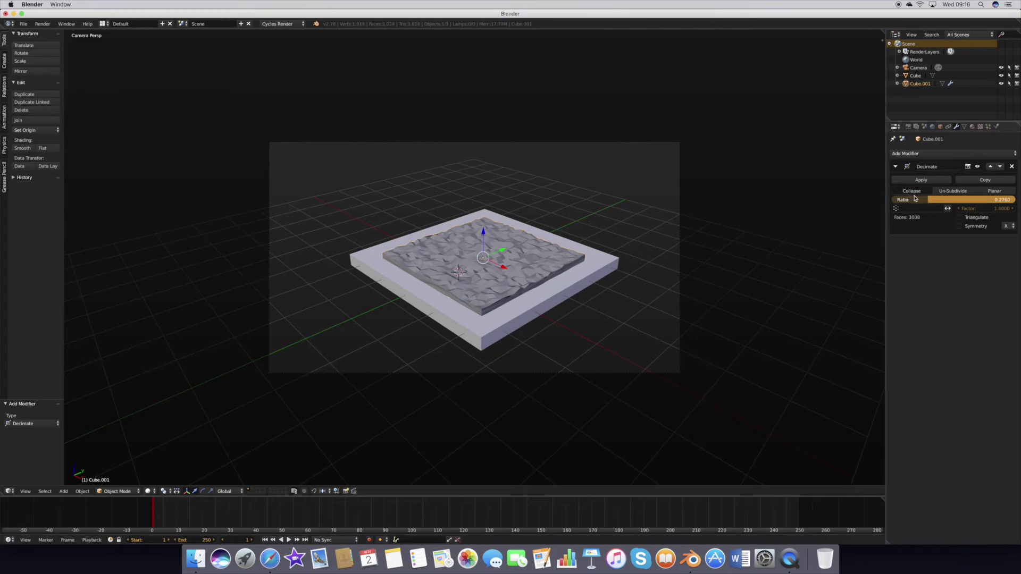
{"action": "key", "text": "Tab"}
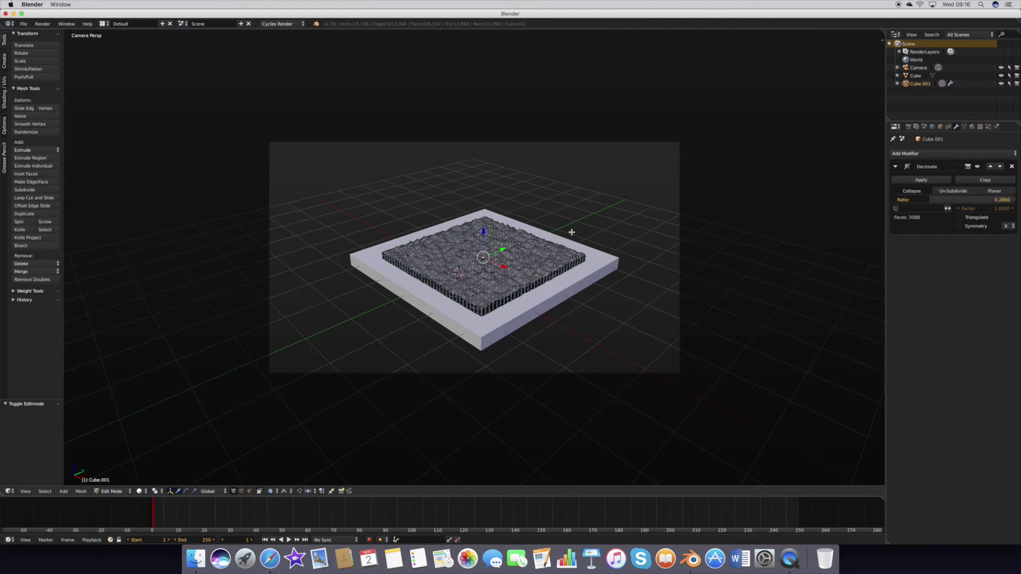
Reselect the slab's centre vertex and set proportional editing to Smooth falloff.
{"action": "key", "text": "o"}
{"action": "key", "text": "KP_7"}
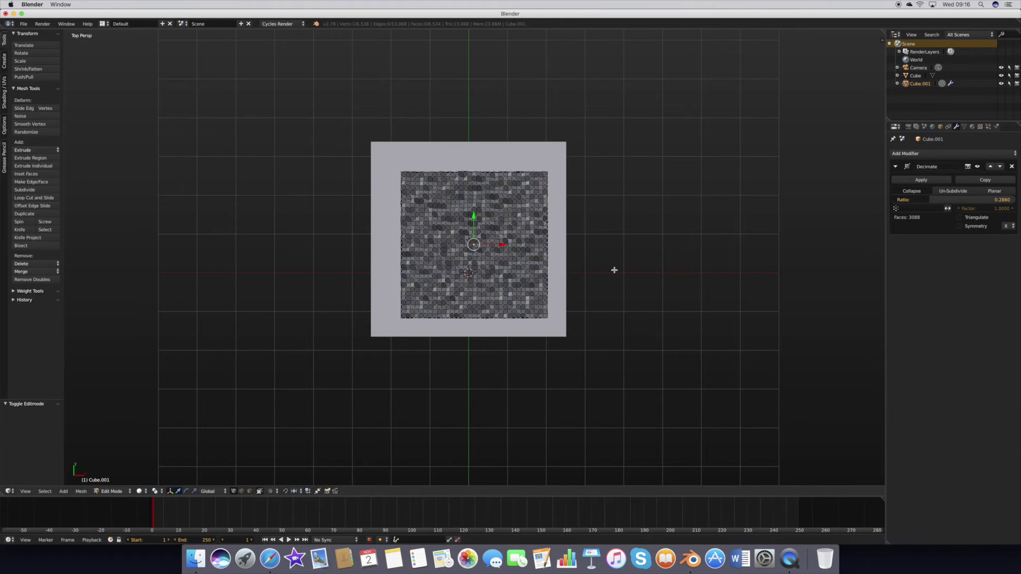
{"action": "left_click", "coordinate": [474, 248]}
{"action": "key", "text": "o"}
{"action": "key", "text": "o"}
{"action": "key", "text": "o"}
{"action": "key", "text": "KP_0"}
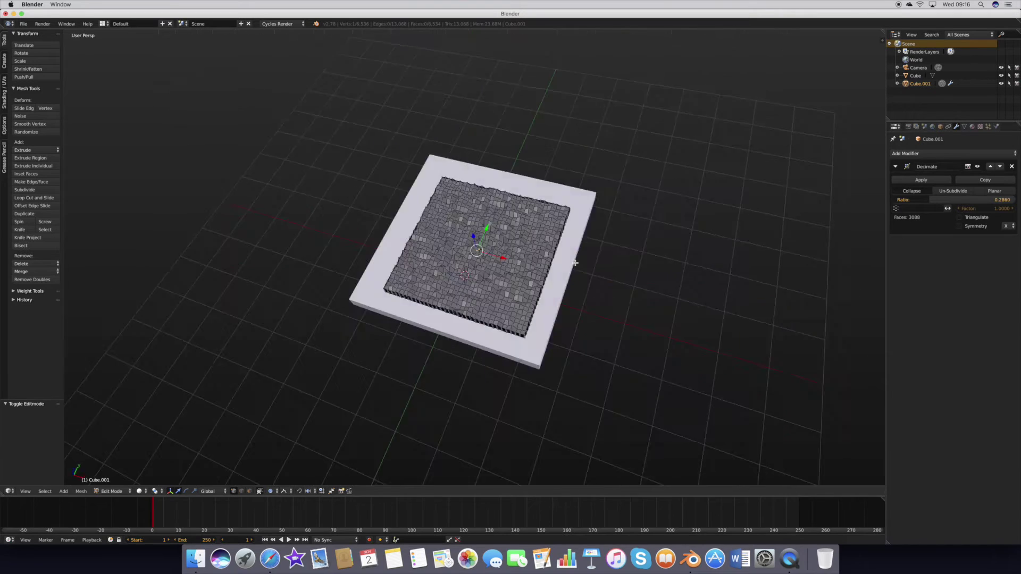
{"action": "left_click", "coordinate": [287, 491]}
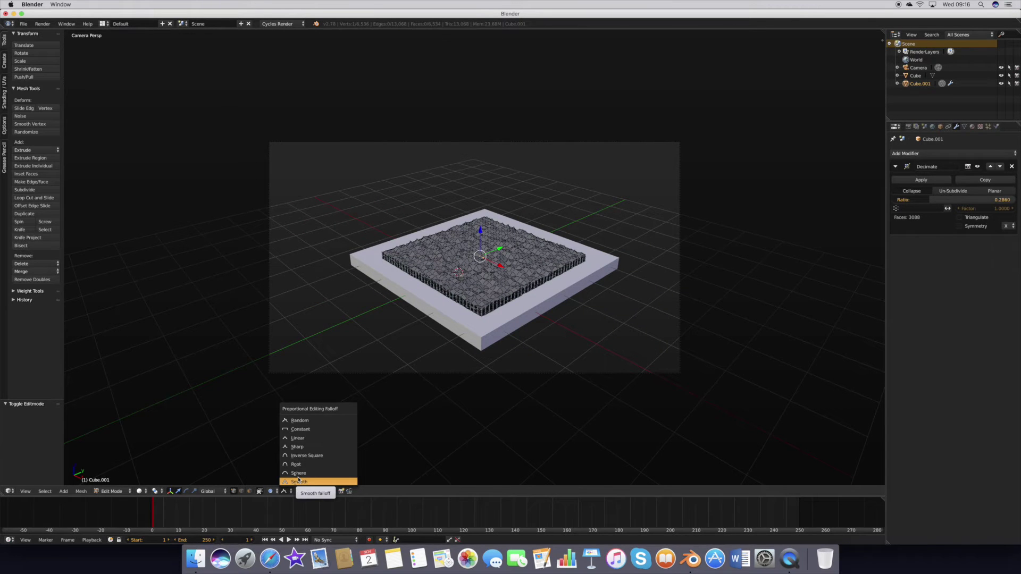
{"action": "left_click", "coordinate": [298, 481]}
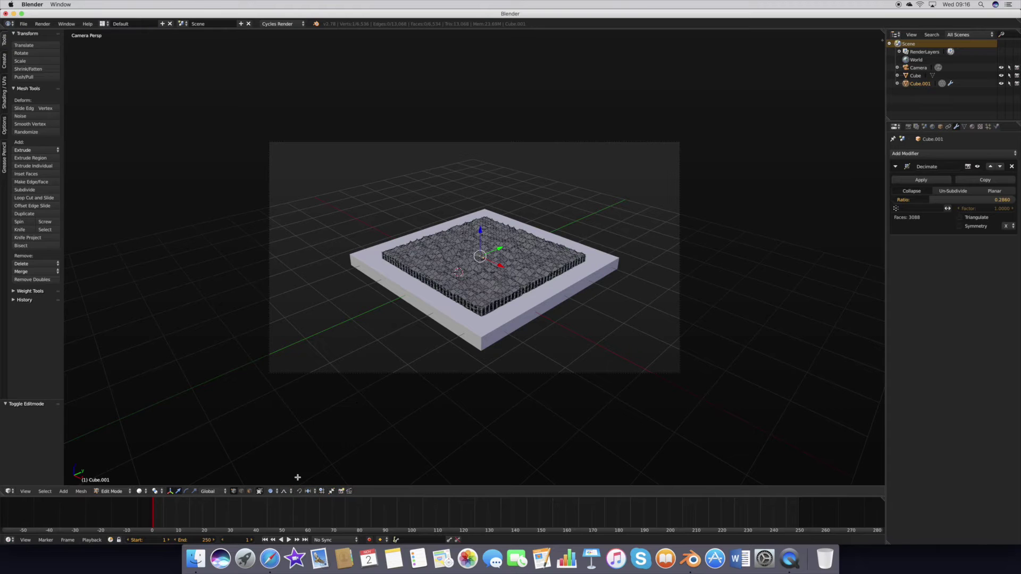
Trial-raise the centre into a hill, then settle on a small 0.127 Z move.
{"action": "key", "text": "g"}
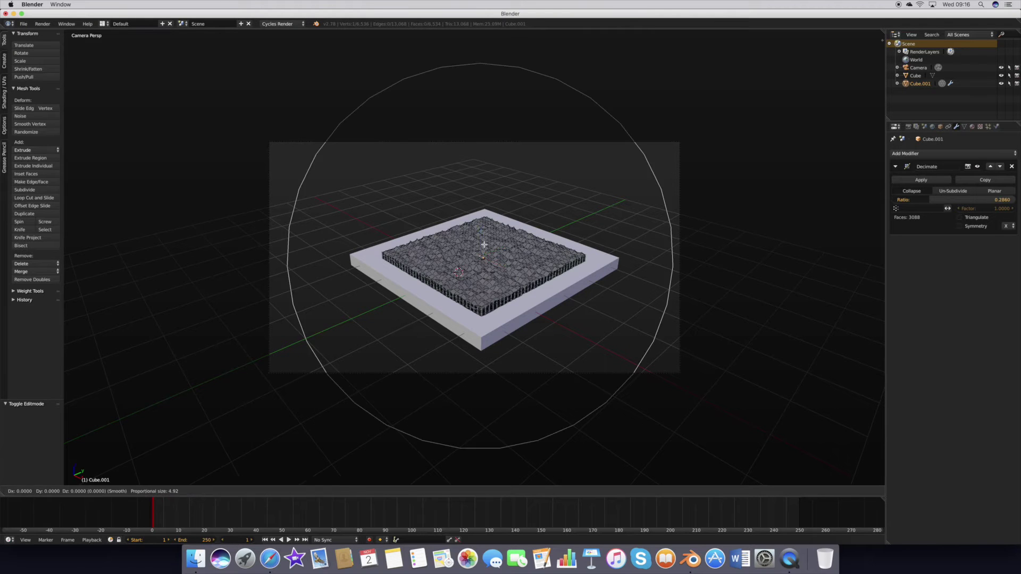
{"action": "scroll", "coordinate": [484, 244], "scroll_direction": "up", "scroll_amount": 5}
{"action": "scroll", "coordinate": [484, 245], "scroll_direction": "up", "scroll_amount": 3}
{"action": "scroll", "coordinate": [483, 242], "scroll_direction": "up", "scroll_amount": 3}
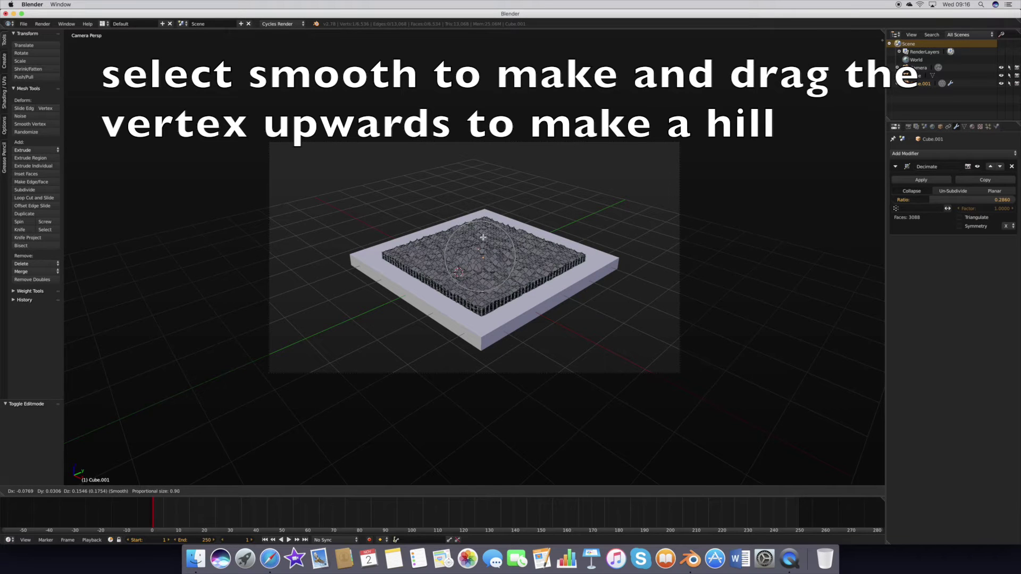
{"action": "scroll", "coordinate": [483, 234], "scroll_direction": "down", "scroll_amount": 2}
{"action": "scroll", "coordinate": [483, 230], "scroll_direction": "down", "scroll_amount": 2}
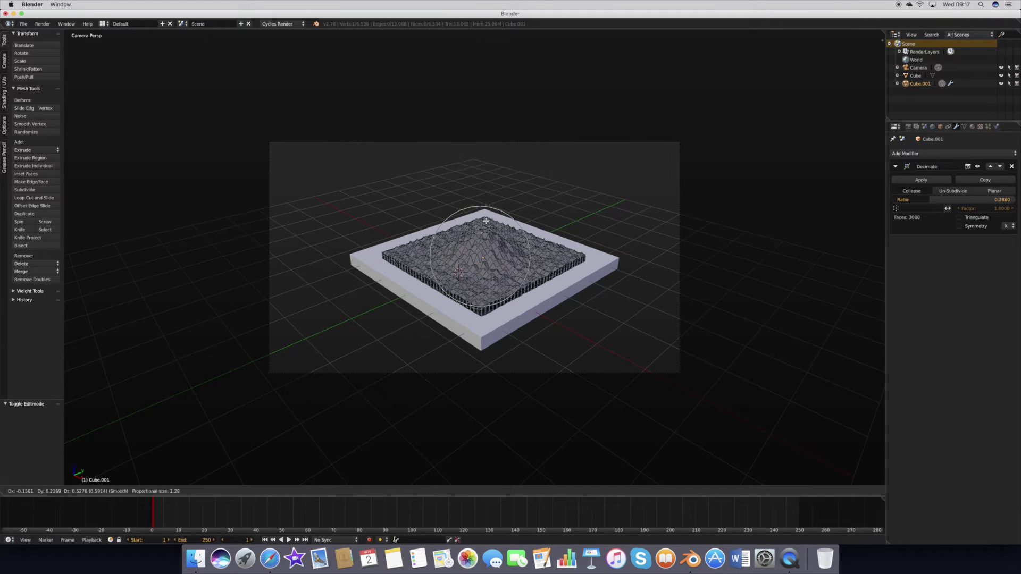
{"action": "scroll", "coordinate": [483, 223], "scroll_direction": "down", "scroll_amount": 3}
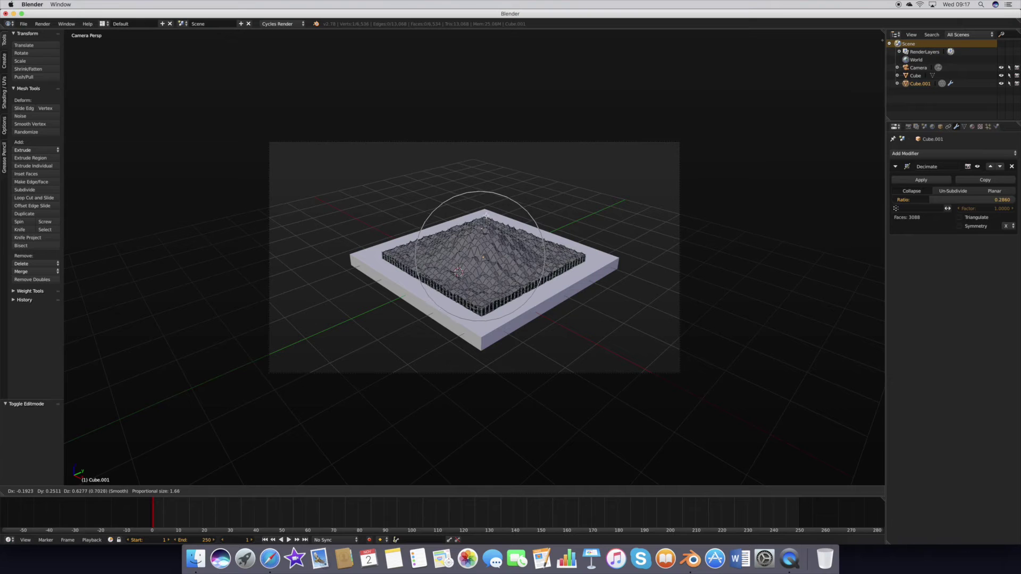
{"action": "scroll", "coordinate": [487, 197], "scroll_direction": "down", "scroll_amount": 1}
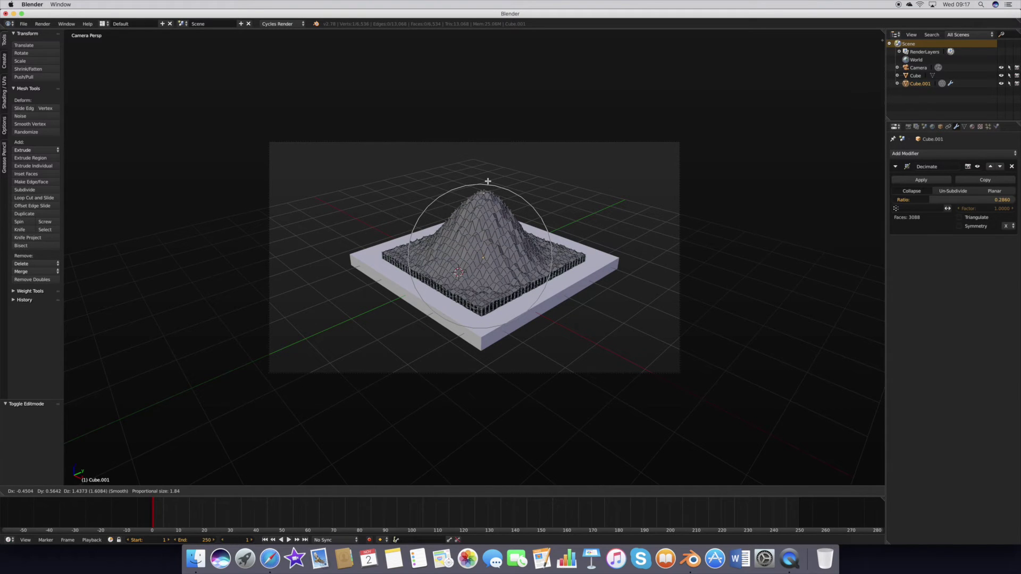
{"action": "scroll", "coordinate": [487, 171], "scroll_direction": "down", "scroll_amount": 1}
{"action": "scroll", "coordinate": [487, 167], "scroll_direction": "down", "scroll_amount": 1}
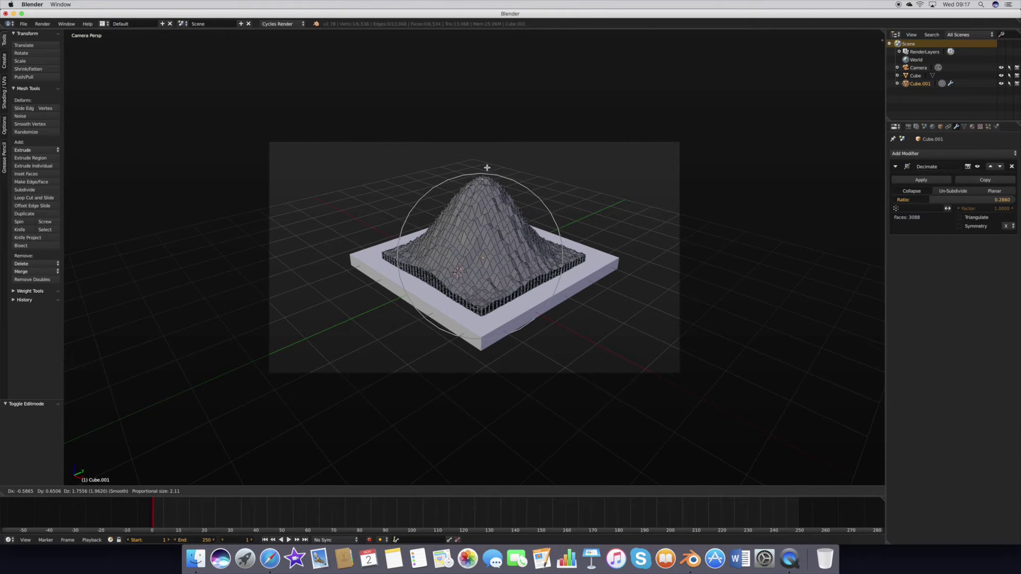
{"action": "scroll", "coordinate": [486, 168], "scroll_direction": "down", "scroll_amount": 1}
{"action": "scroll", "coordinate": [487, 167], "scroll_direction": "up", "scroll_amount": 1}
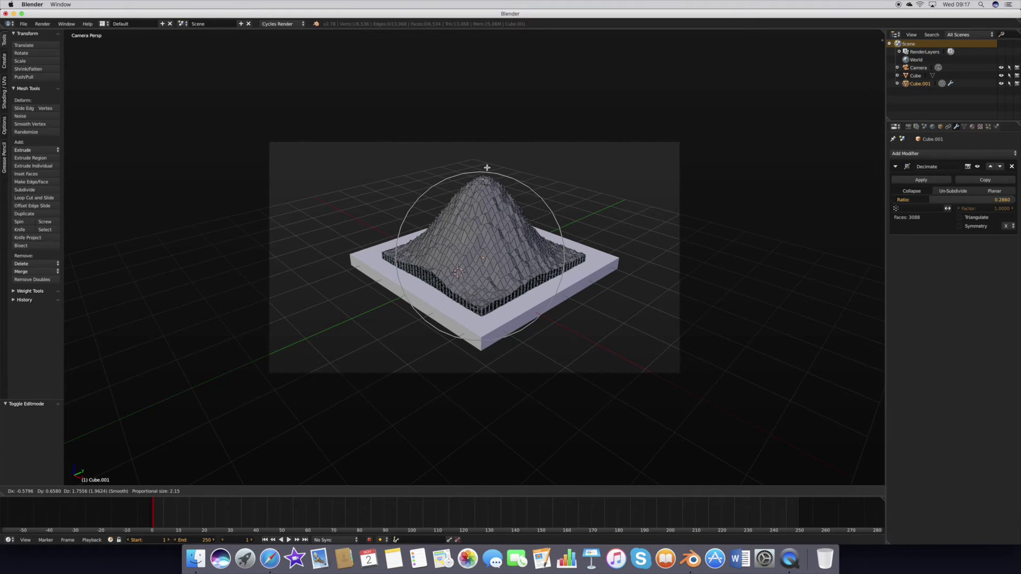
{"action": "scroll", "coordinate": [487, 167], "scroll_direction": "down", "scroll_amount": 1}
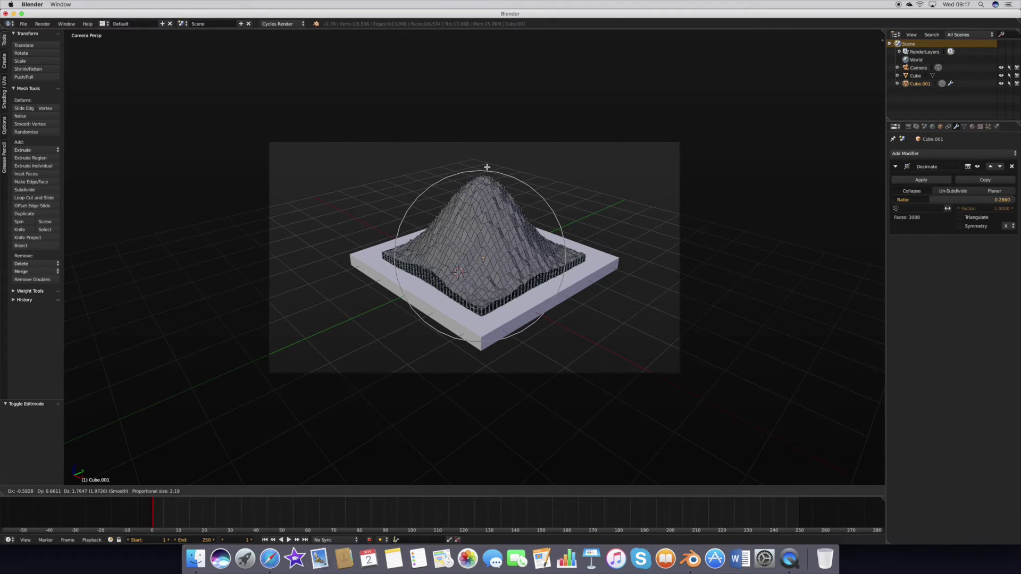
{"action": "left_click", "coordinate": [484, 239]}
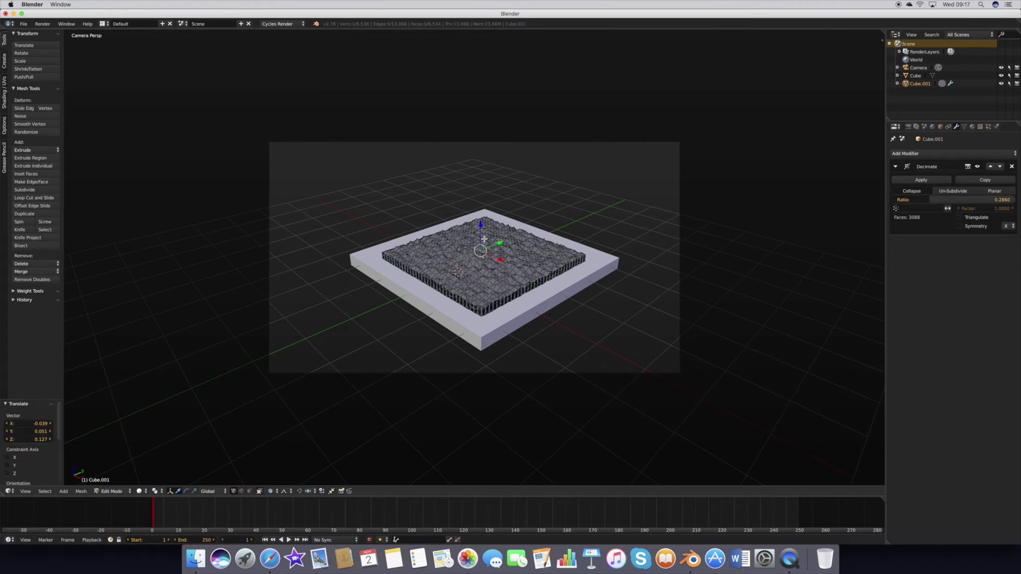
Undo the last terrain move and switch proportional editing to a different falloff shape.
{"action": "middle_click", "coordinate": [484, 239]}
{"action": "key", "text": "ctrl+z"}
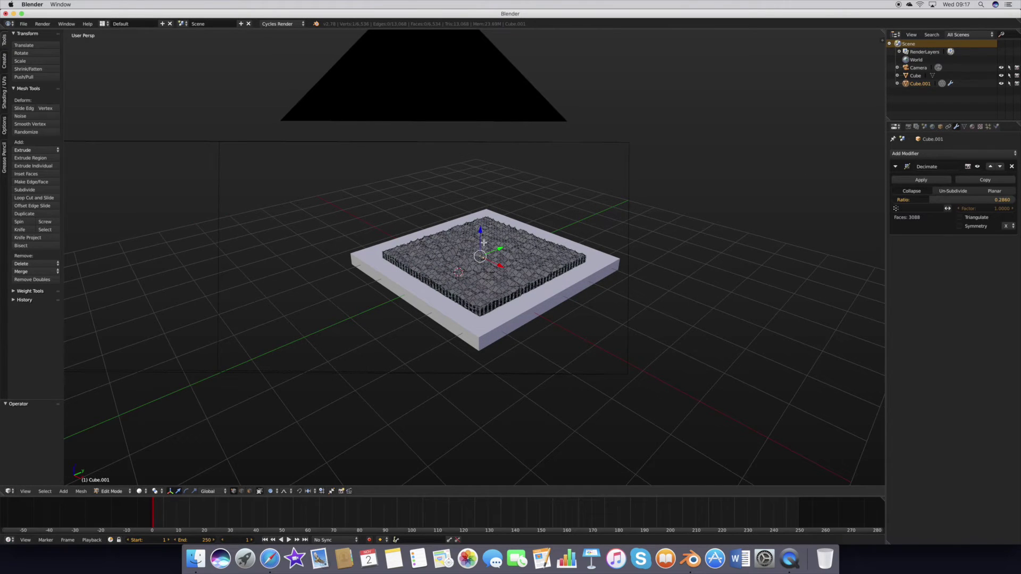
{"action": "key", "text": "KP_0"}
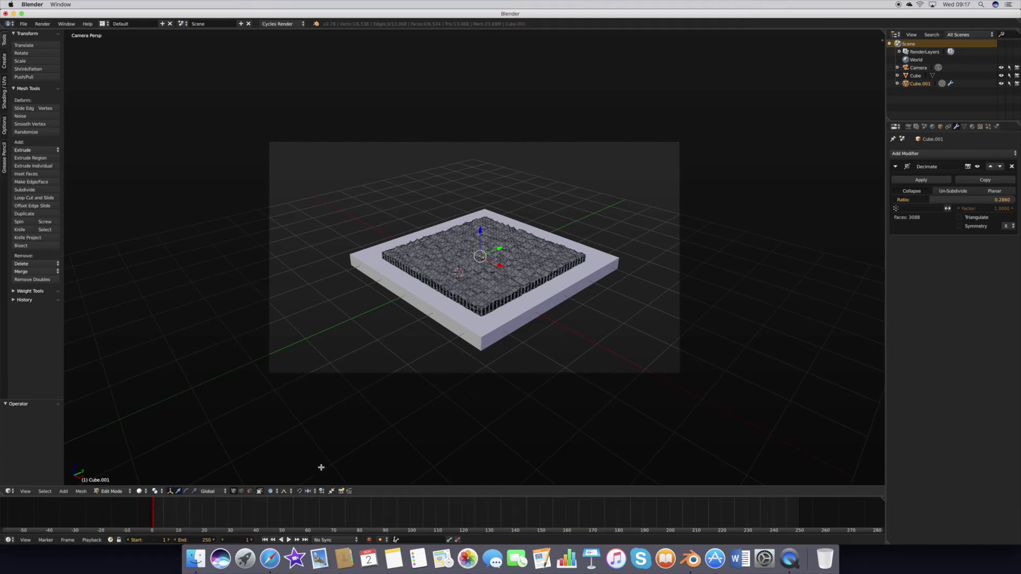
{"action": "left_click", "coordinate": [285, 489]}
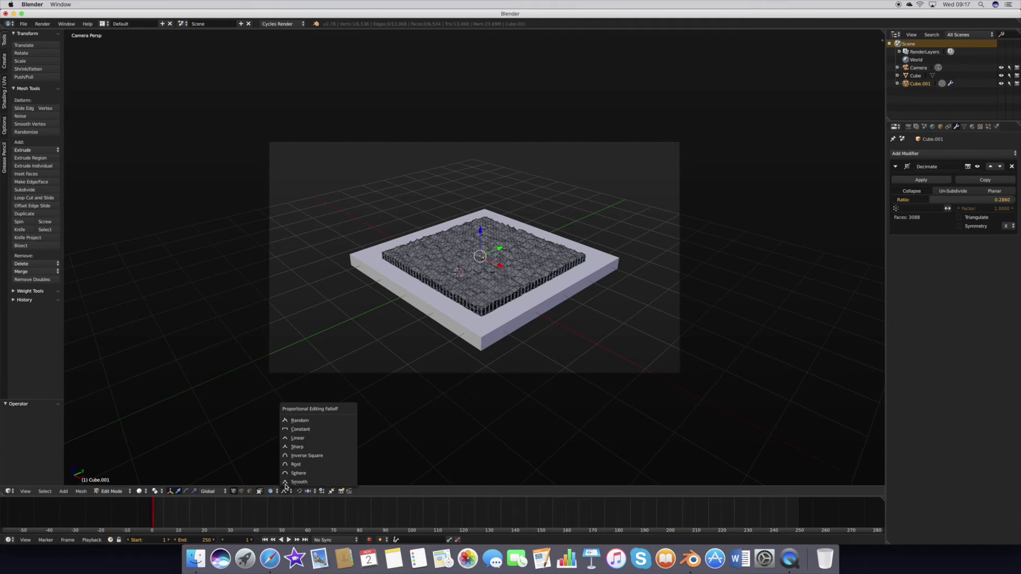
{"action": "left_click", "coordinate": [306, 434]}
{"action": "key", "text": "KP_0"}
Pull the terrain's centre up into a peak, then adjust it along Y, Z and X.
{"action": "key", "text": "g"}
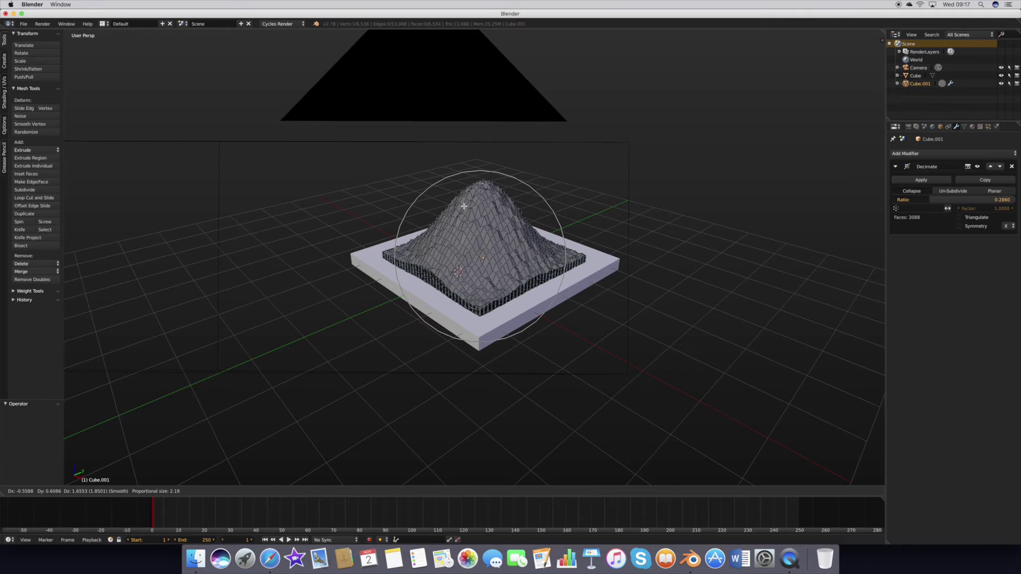
{"action": "middle_click_drag", "start_coordinate": [458, 231], "coordinate": [531, 190]}
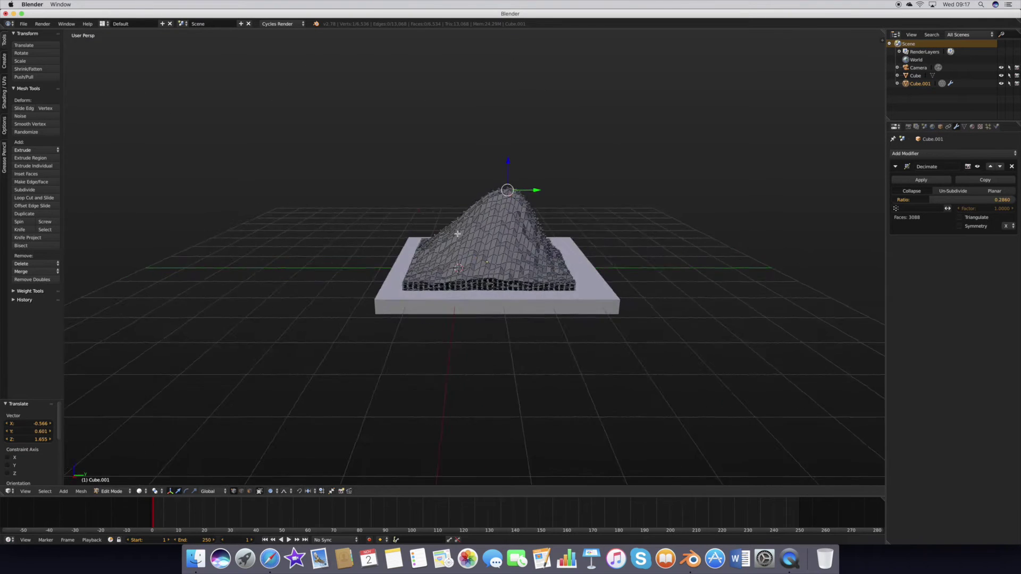
{"action": "key", "text": "g"}
{"action": "key", "text": "y"}
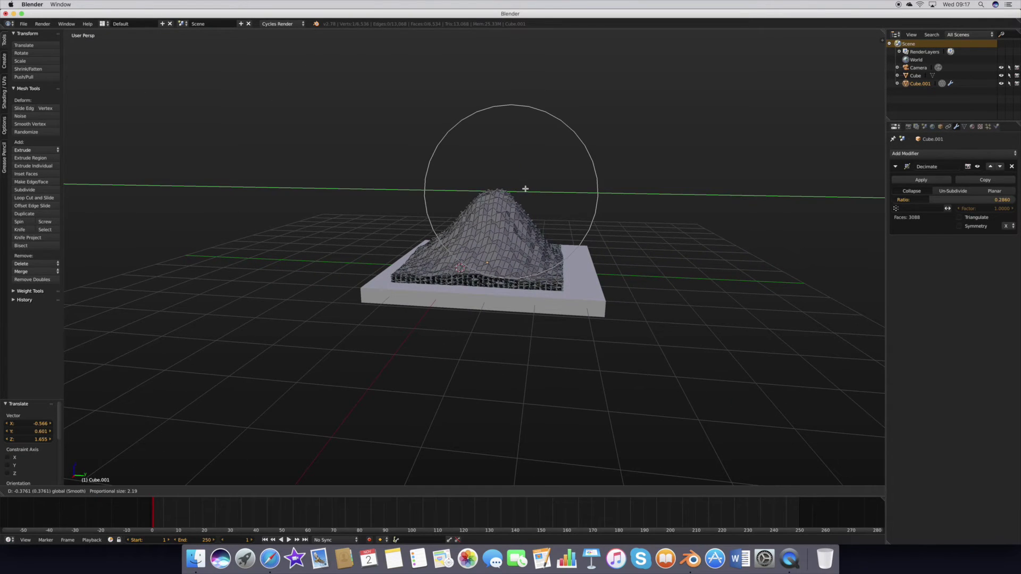
{"action": "left_click", "coordinate": [525, 189]}
{"action": "mouse_move", "coordinate": [526, 188]}
{"action": "middle_mouse_down"}
{"action": "mouse_move", "coordinate": [473, 262]}
{"action": "mouse_move", "coordinate": [444, 170]}
{"action": "middle_mouse_up"}
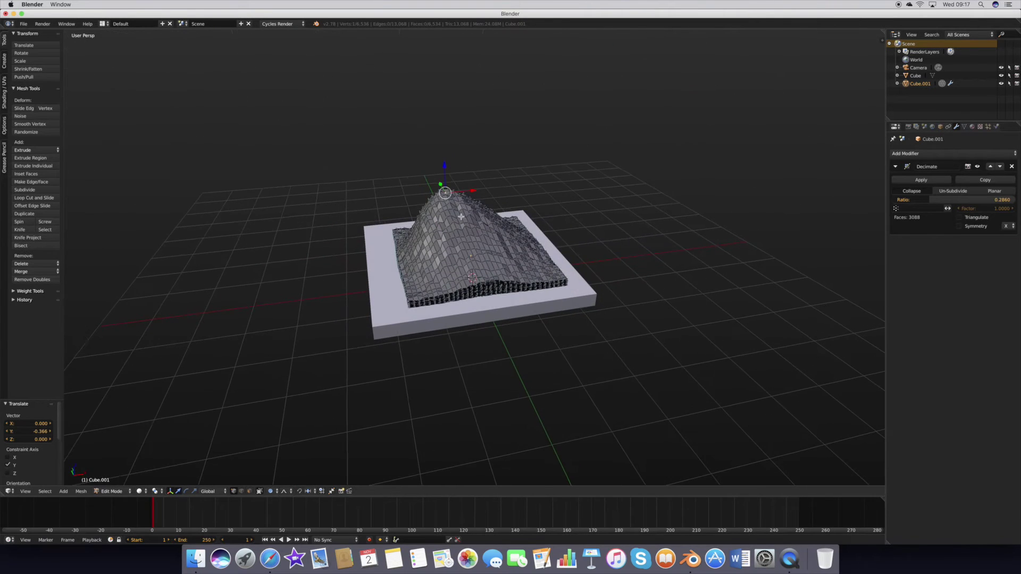
{"action": "key", "text": "g"}
{"action": "key", "text": "z"}
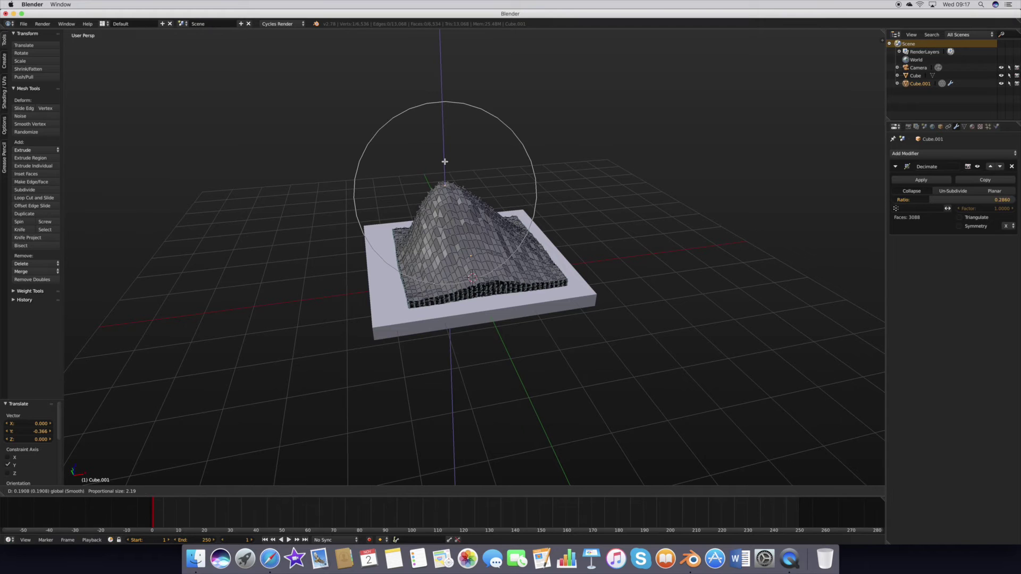
{"action": "left_click", "coordinate": [444, 161]}
{"action": "key", "text": "g"}
{"action": "key", "text": "x"}
{"action": "left_click", "coordinate": [472, 184]}
{"action": "key", "text": "KP_0"}
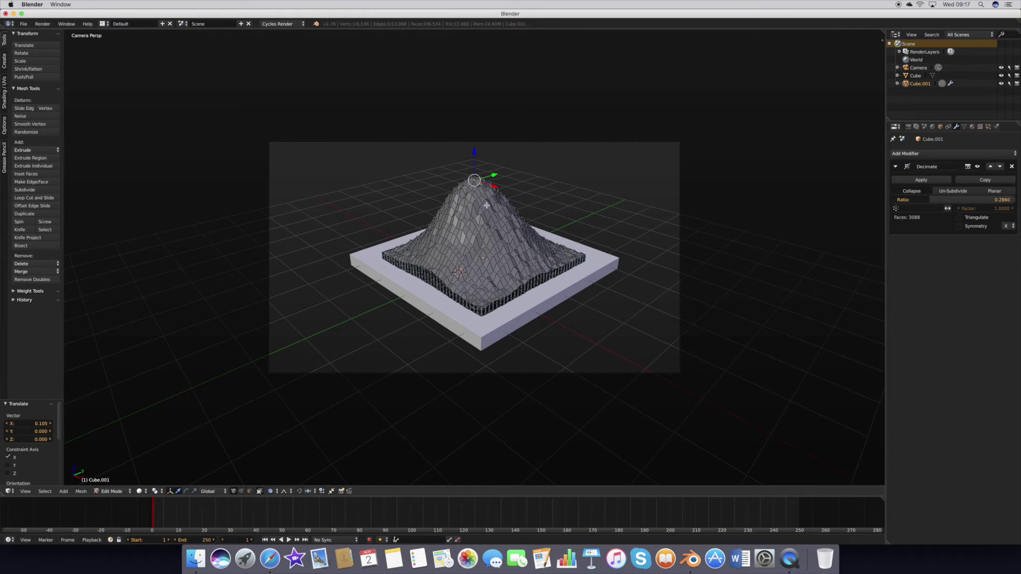
Flatten the summit with proportional vertical moves, then return to Object Mode.
{"action": "key", "text": "g"}
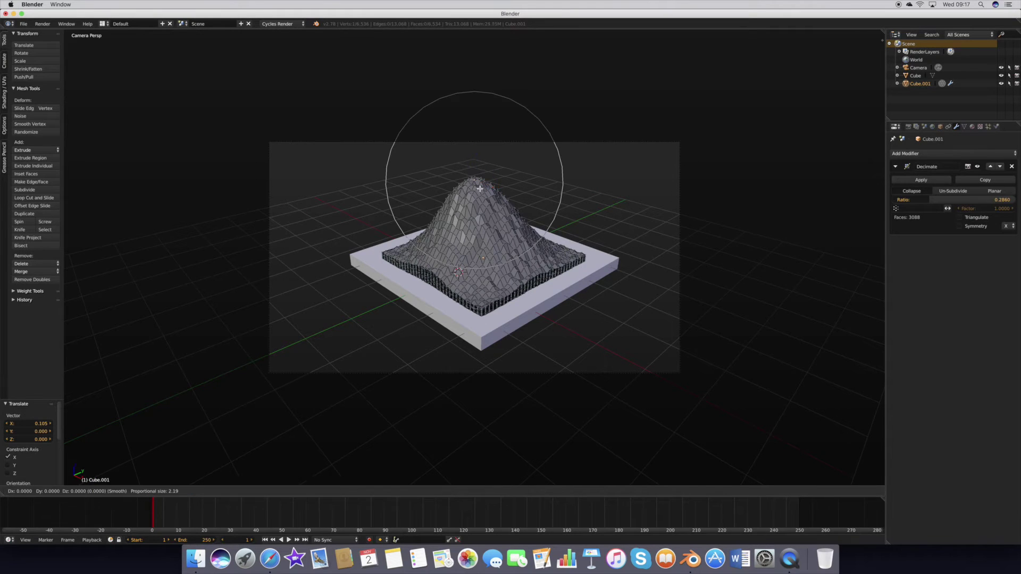
{"action": "scroll", "coordinate": [480, 189], "scroll_direction": "up", "scroll_amount": 5}
{"action": "scroll", "coordinate": [479, 188], "scroll_direction": "up", "scroll_amount": 5}
{"action": "scroll", "coordinate": [480, 189], "scroll_direction": "up", "scroll_amount": 3}
{"action": "scroll", "coordinate": [480, 189], "scroll_direction": "up", "scroll_amount": 1}
{"action": "scroll", "coordinate": [480, 188], "scroll_direction": "up", "scroll_amount": 1}
{"action": "scroll", "coordinate": [480, 189], "scroll_direction": "up", "scroll_amount": 1}
{"action": "left_click", "coordinate": [479, 189]}
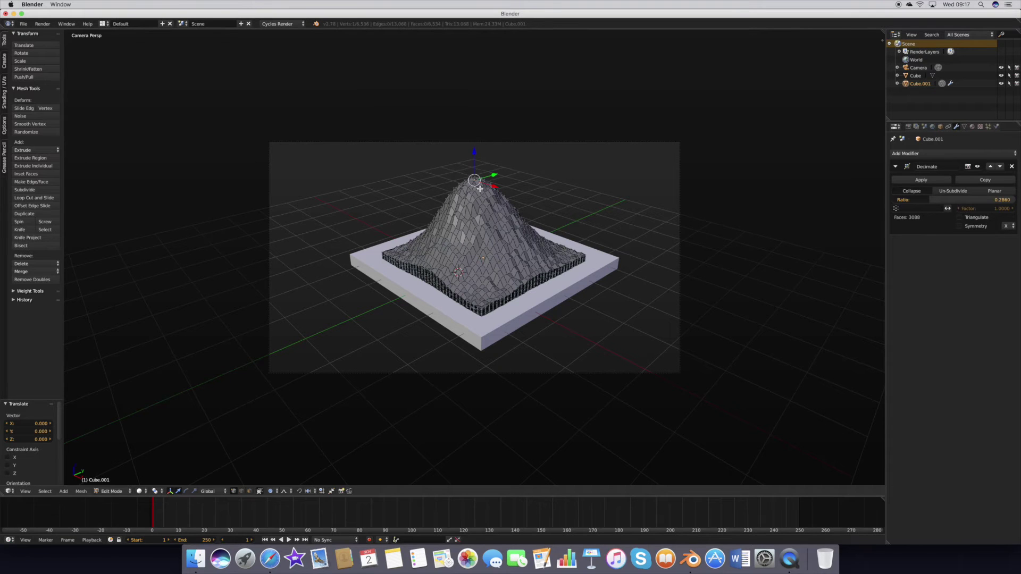
{"action": "key", "text": "g"}
{"action": "key", "text": "z"}
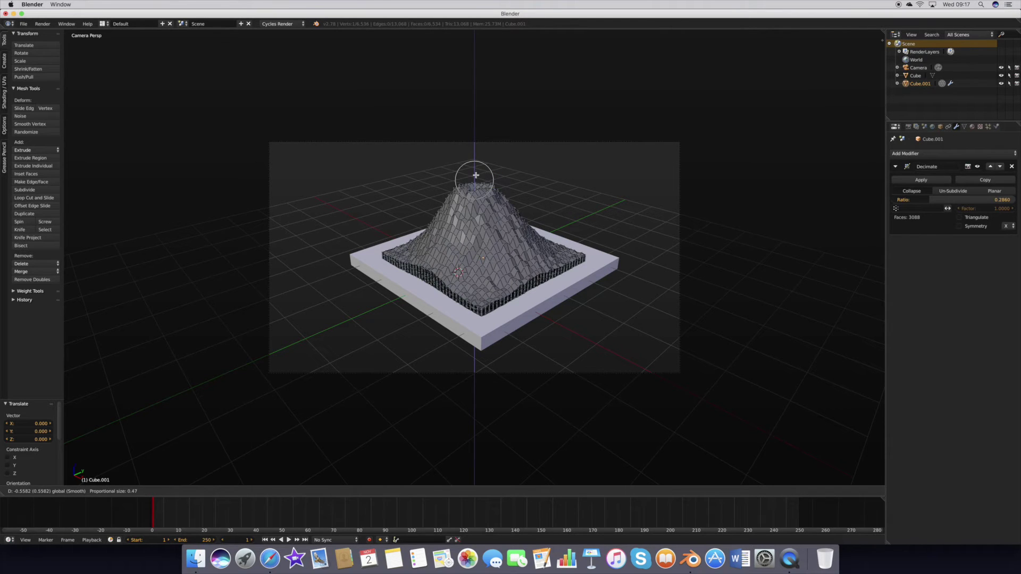
{"action": "left_click", "coordinate": [475, 182]}
{"action": "key", "text": "g"}
{"action": "key", "text": "z"}
{"action": "left_click", "coordinate": [475, 183]}
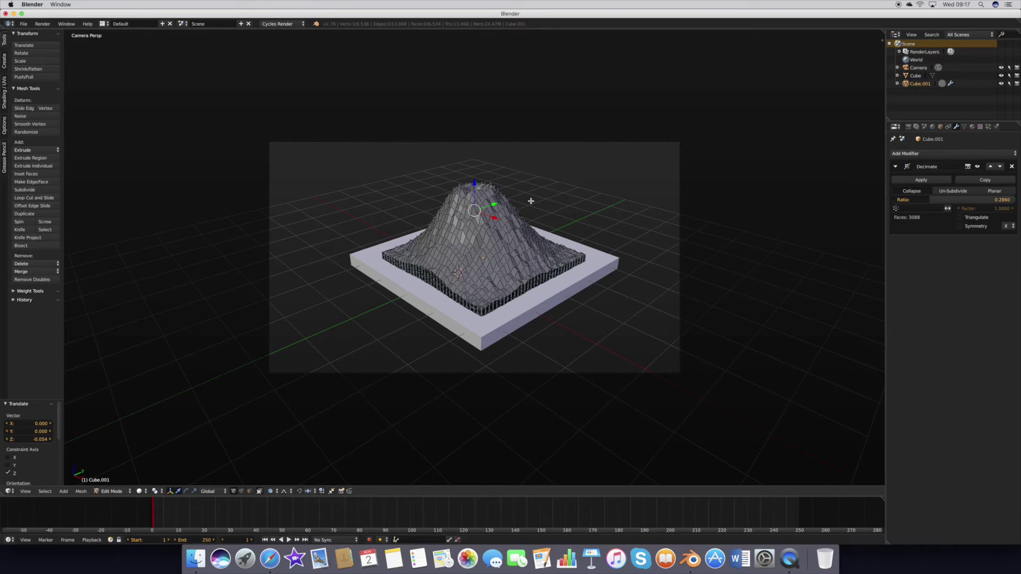
{"action": "key", "text": "Tab"}
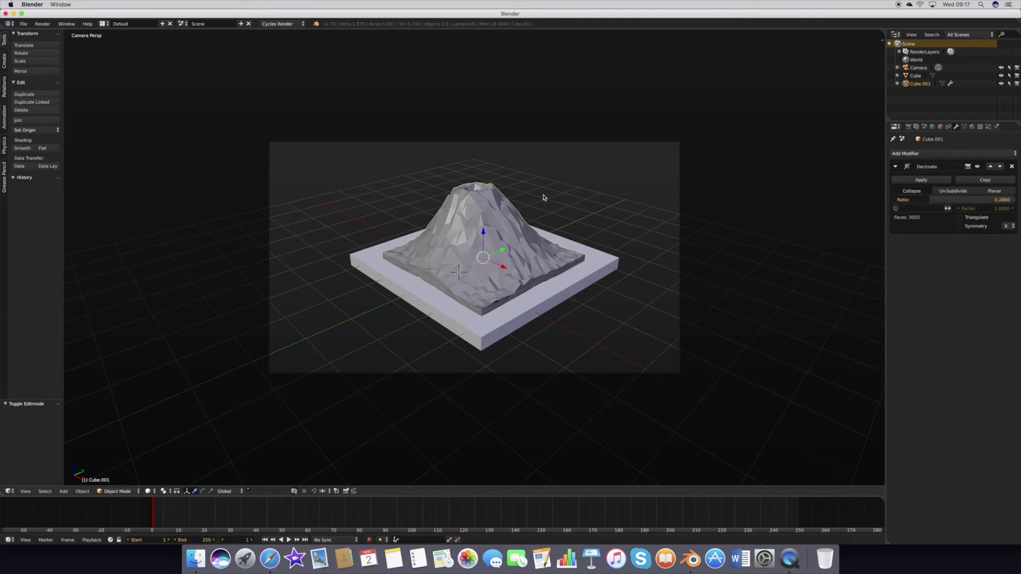
Give the terrain a new dark brown material and view it in Material shading.
{"action": "left_click", "coordinate": [972, 126]}
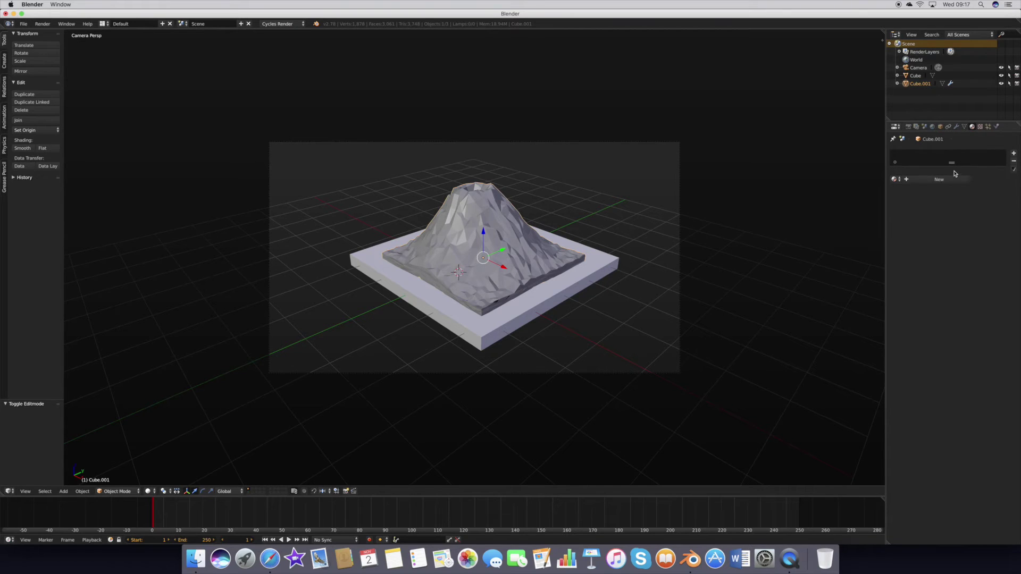
{"action": "left_click", "coordinate": [952, 179]}
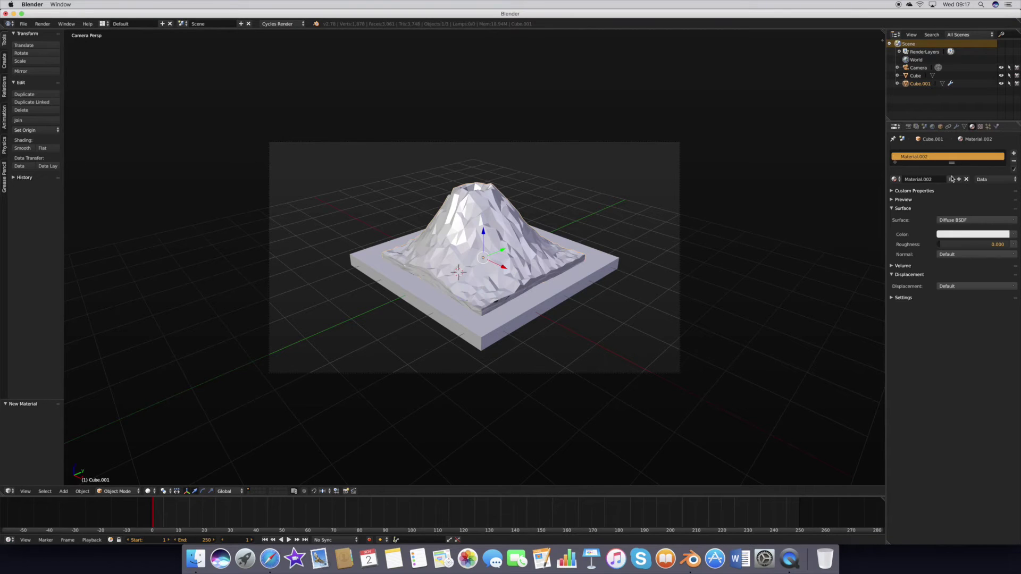
{"action": "left_click", "coordinate": [966, 235]}
{"action": "left_click_drag", "start_coordinate": [970, 153], "coordinate": [960, 160]}
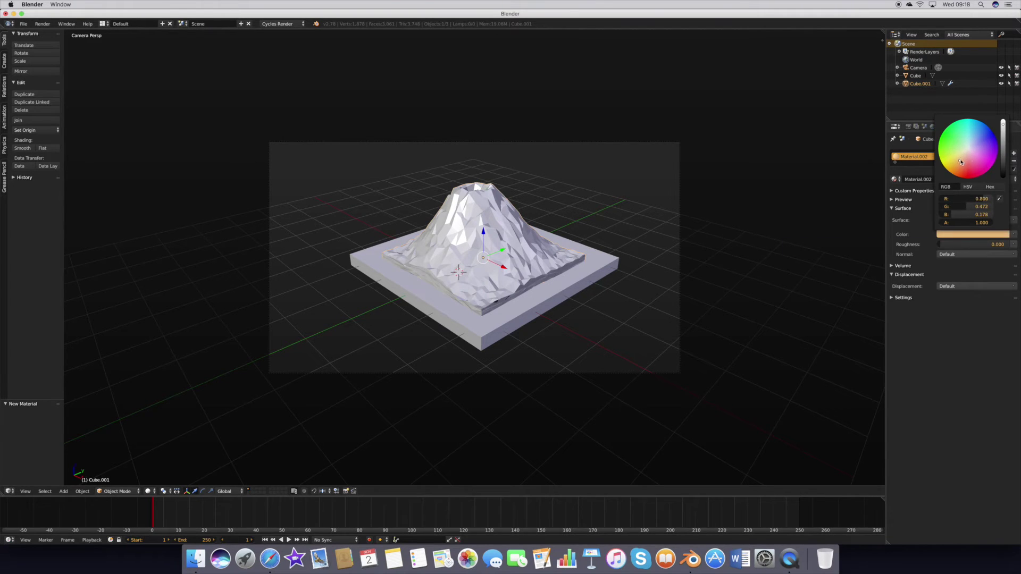
{"action": "left_click", "coordinate": [1005, 166]}
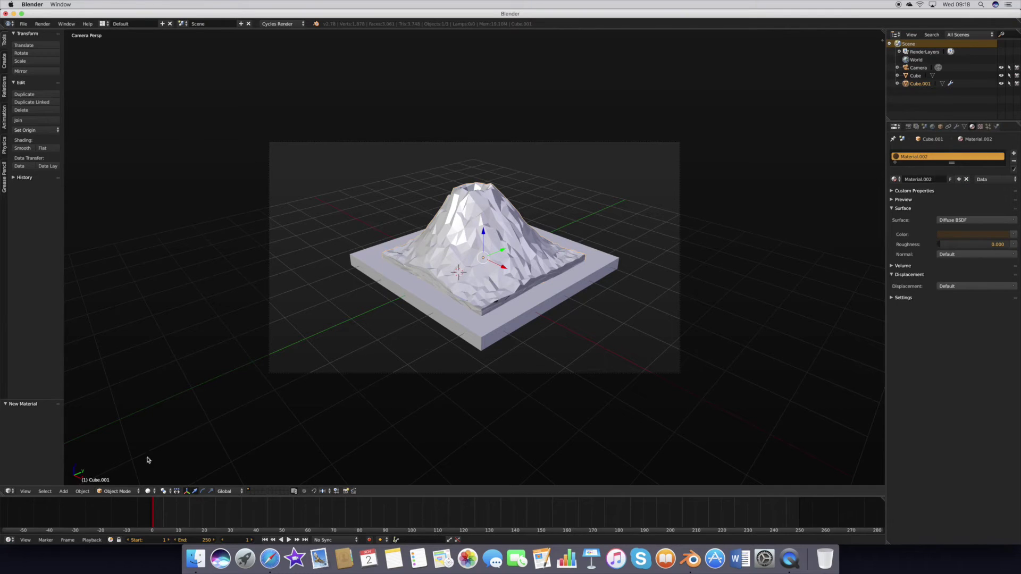
{"action": "left_click", "coordinate": [147, 491]}
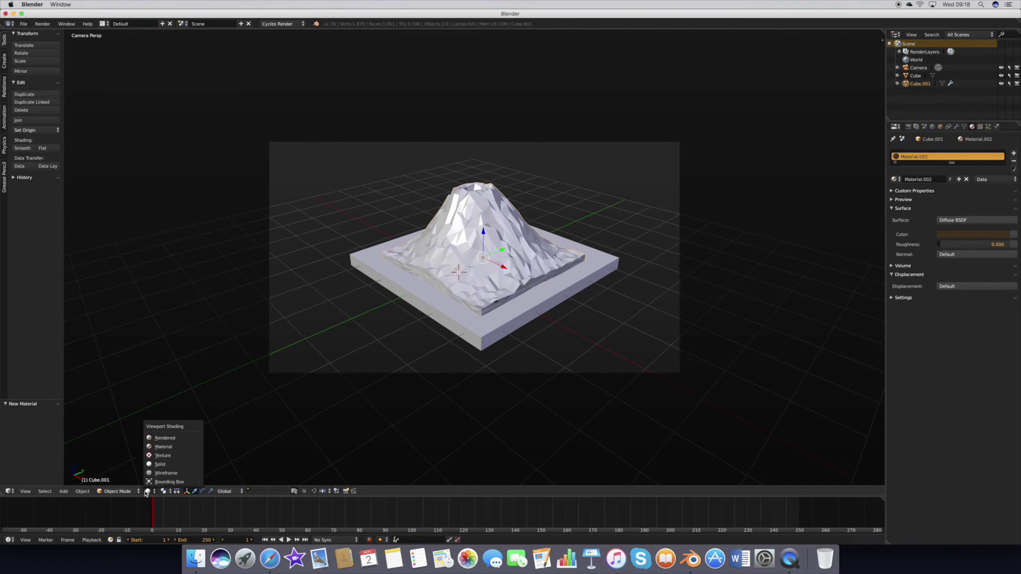
{"action": "left_click", "coordinate": [163, 447]}
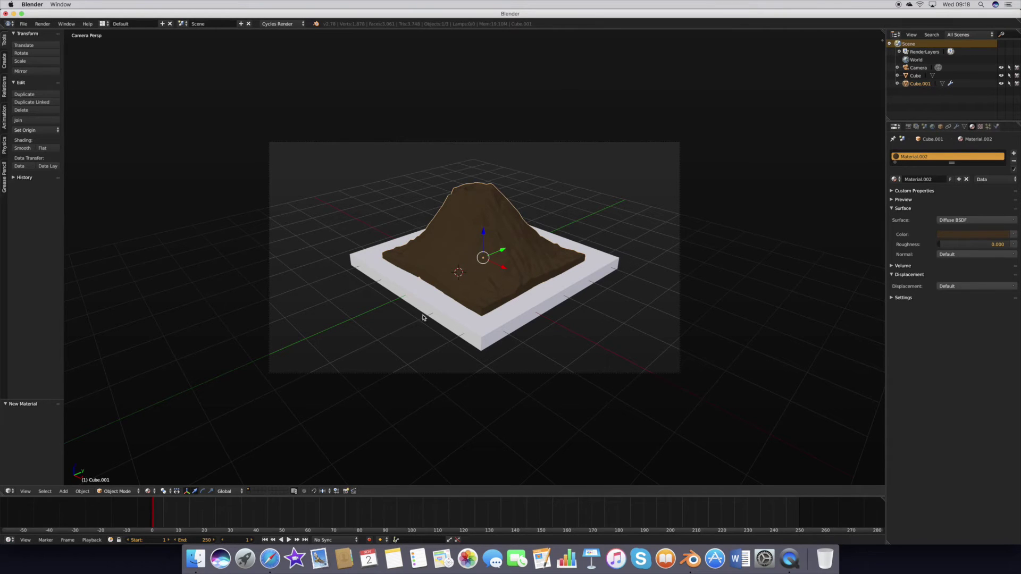
Lower the terrain slightly along Z (-0.034) into the base and preview it in Rendered shading.
{"action": "left_click_drag", "start_coordinate": [484, 232], "coordinate": [485, 233]}
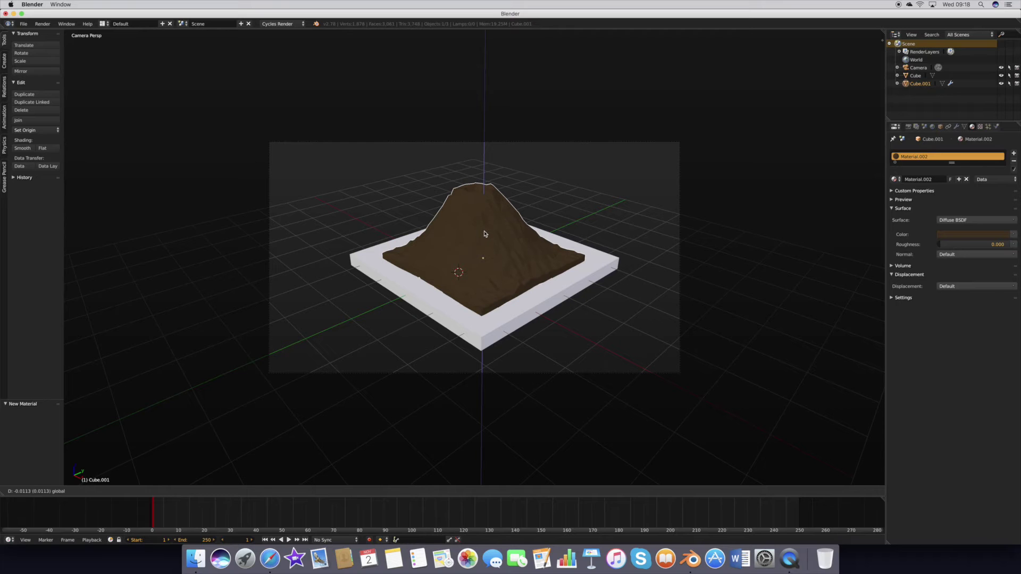
{"action": "left_click_drag", "start_coordinate": [484, 234], "coordinate": [484, 237]}
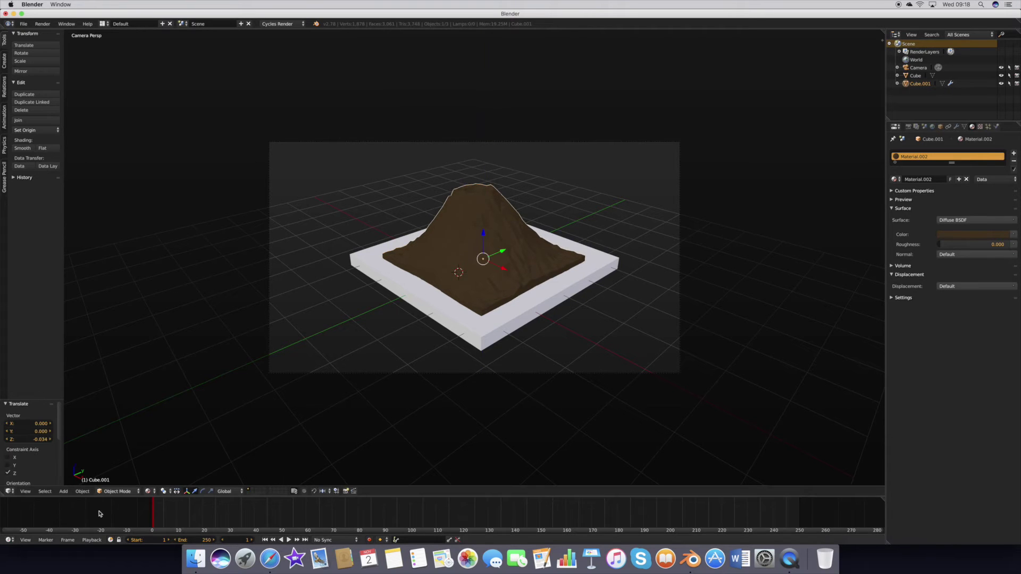
{"action": "left_click", "coordinate": [145, 490]}
{"action": "left_click", "coordinate": [156, 438]}
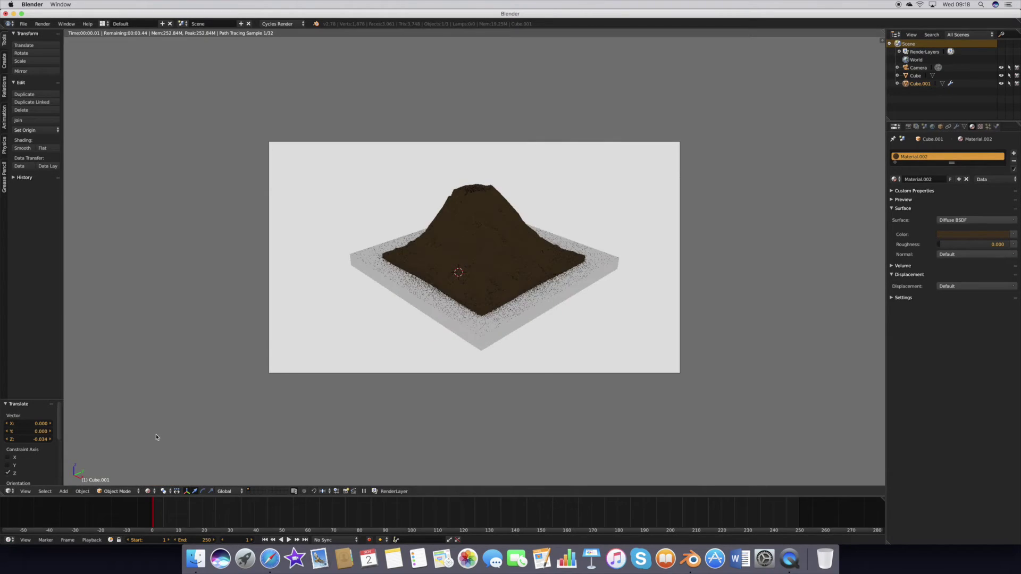
{"action": "left_click", "coordinate": [148, 491]}
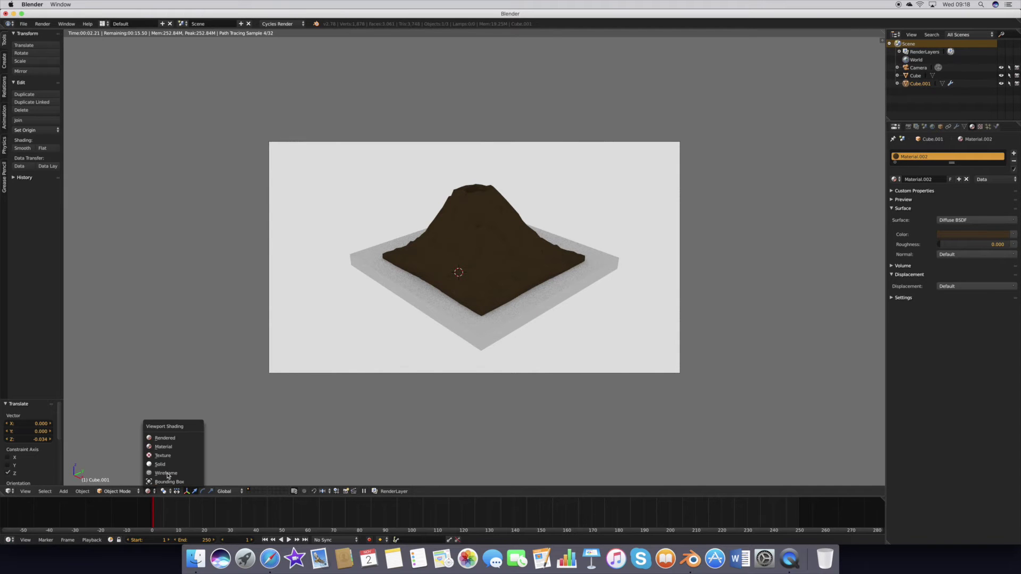
{"action": "left_click", "coordinate": [160, 447]}
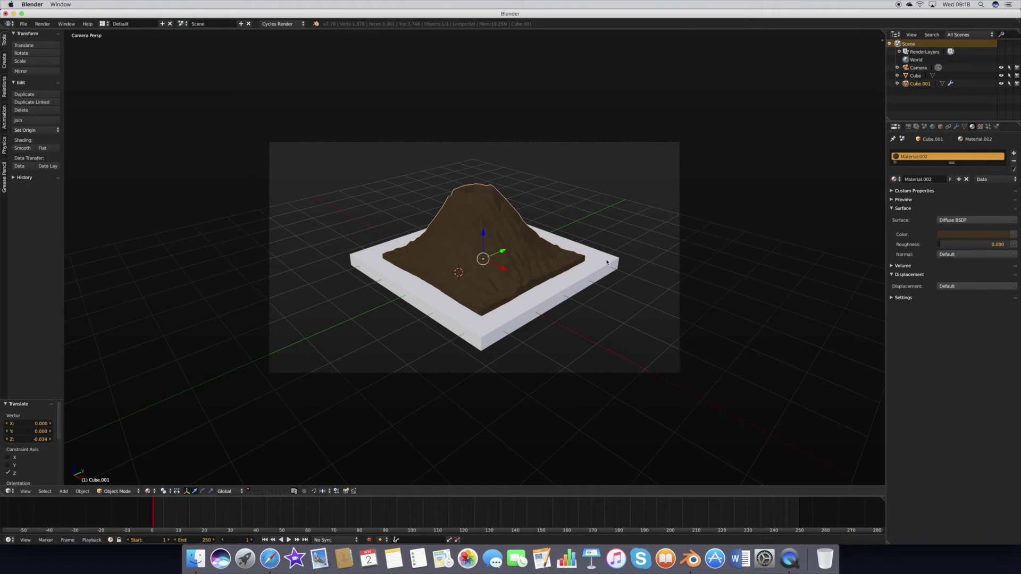
{"action": "key", "text": "shift+a"}
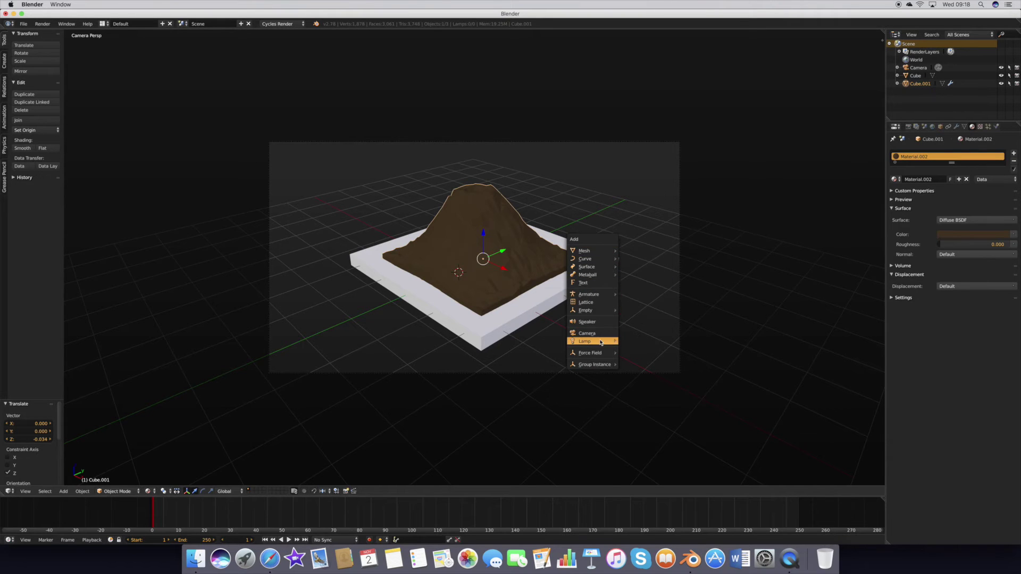
Add a Sun lamp, then raise, tilt and place it above and right of the volcano.
{"action": "mouse_move", "coordinate": [590, 342]}
{"action": "left_click", "coordinate": [639, 351]}
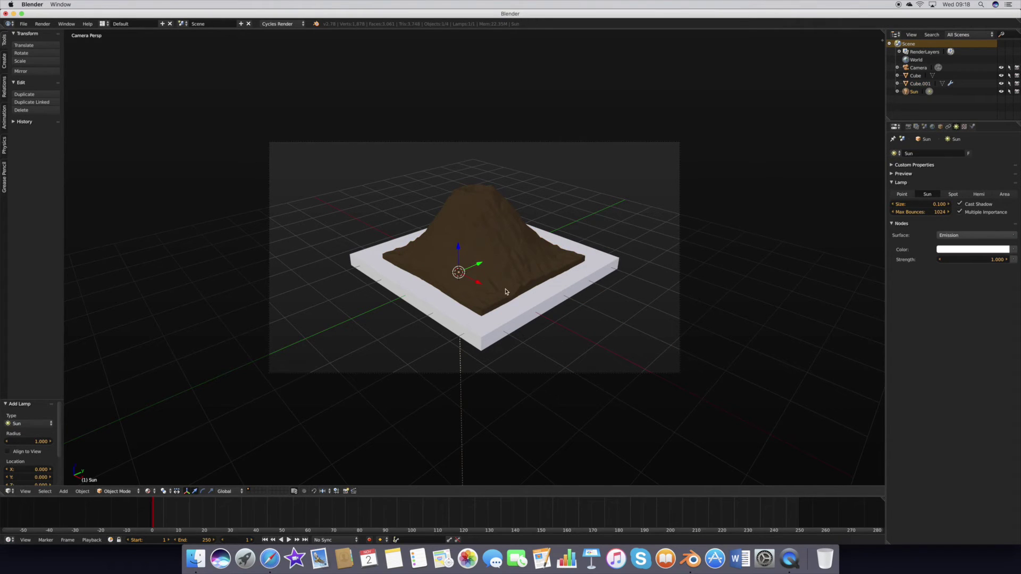
{"action": "key", "text": "g"}
{"action": "left_click", "coordinate": [601, 346]}
{"action": "mouse_move", "coordinate": [584, 319]}
{"action": "left_mouse_down"}
{"action": "mouse_move", "coordinate": [611, 209]}
{"action": "mouse_move", "coordinate": [632, 207]}
{"action": "left_mouse_up"}
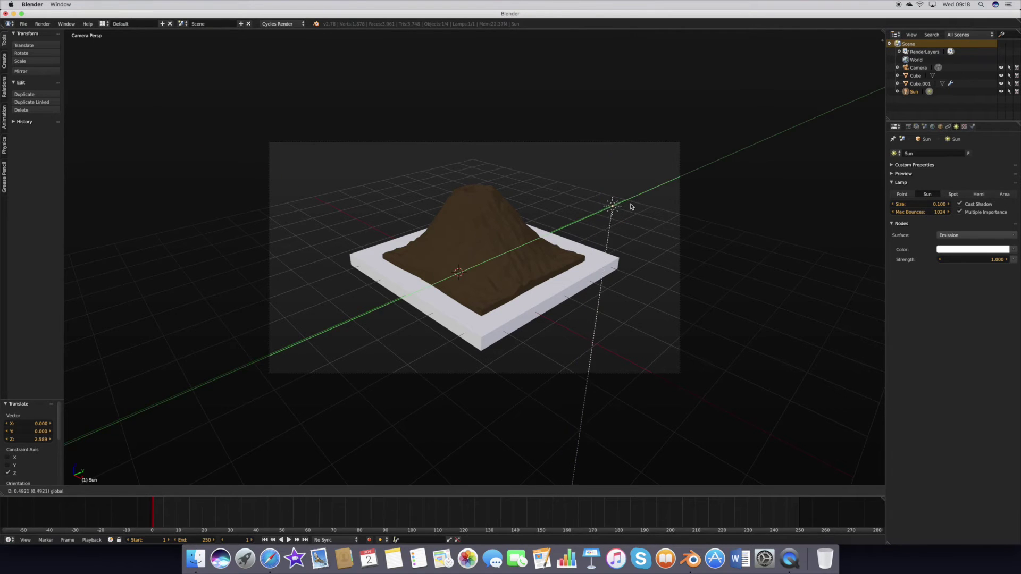
{"action": "key", "text": "r"}
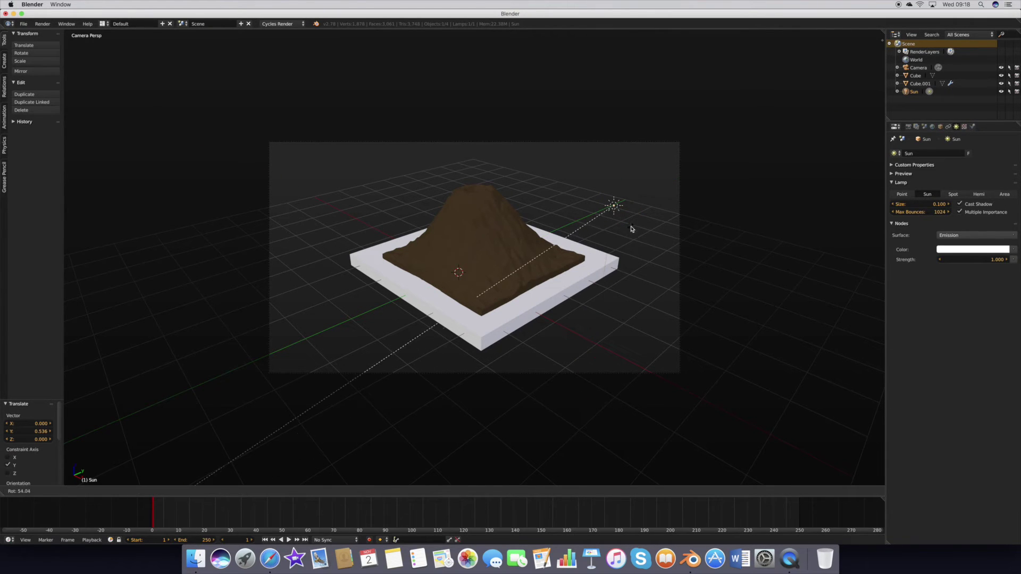
{"action": "left_click", "coordinate": [626, 208]}
{"action": "mouse_move", "coordinate": [627, 208]}
{"action": "left_mouse_down"}
{"action": "mouse_move", "coordinate": [665, 188]}
{"action": "mouse_move", "coordinate": [656, 157]}
{"action": "left_mouse_up"}
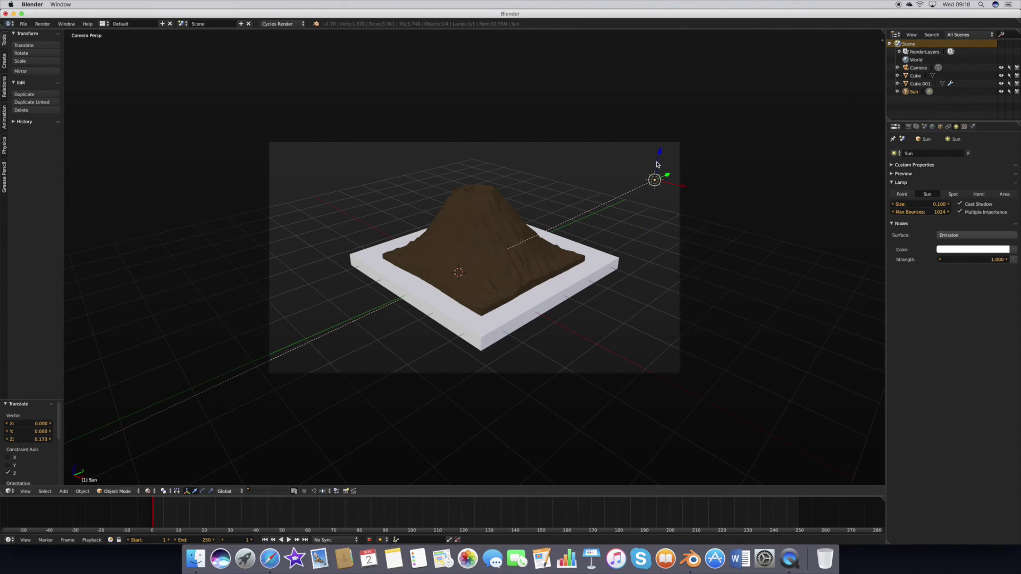
{"action": "key", "text": "r"}
{"action": "left_click", "coordinate": [655, 166]}
{"action": "key", "text": "g"}
{"action": "key", "text": "x"}
{"action": "left_click", "coordinate": [625, 171]}
{"action": "key", "text": "g"}
{"action": "left_click", "coordinate": [601, 146]}
Preview the sunlit scene in Rendered shading, then return to Material shading.
{"action": "left_click", "coordinate": [152, 492]}
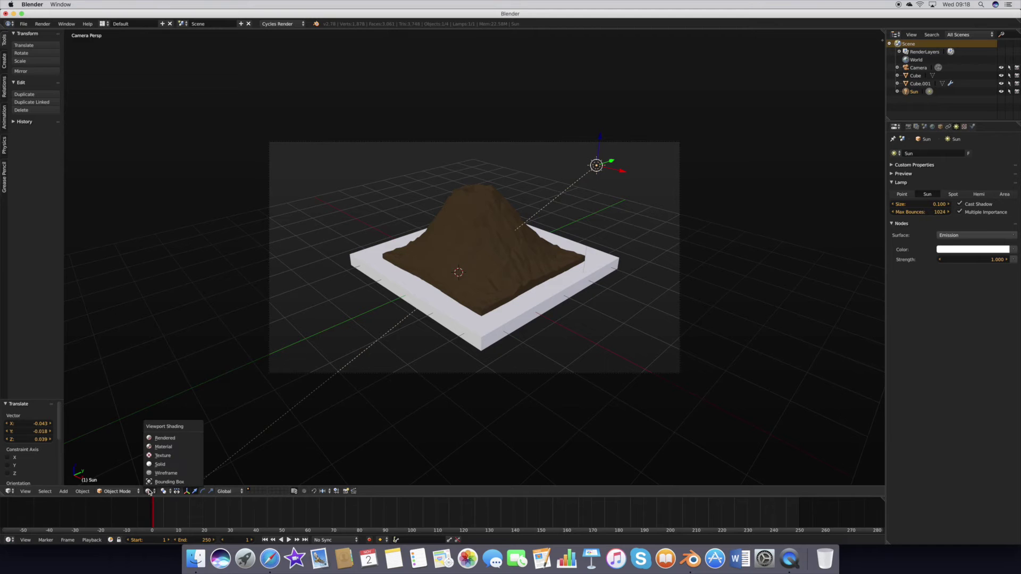
{"action": "left_click", "coordinate": [168, 436]}
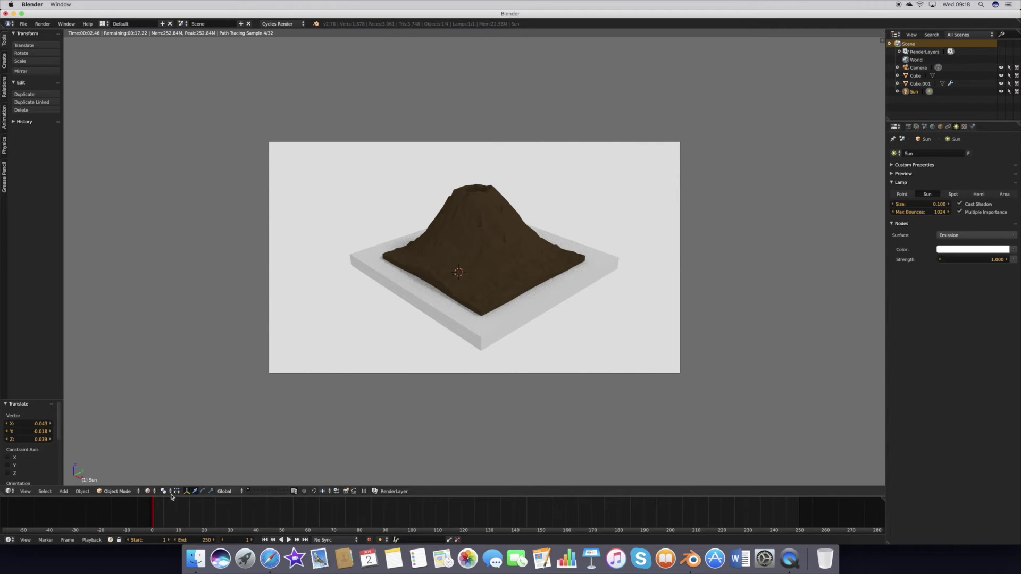
{"action": "left_click", "coordinate": [151, 491]}
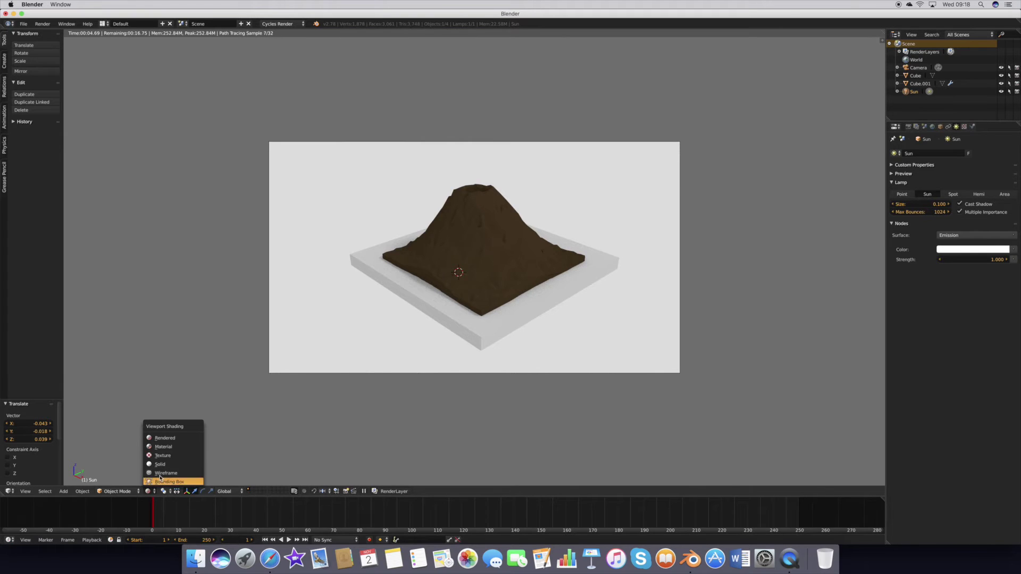
{"action": "left_click", "coordinate": [164, 446]}
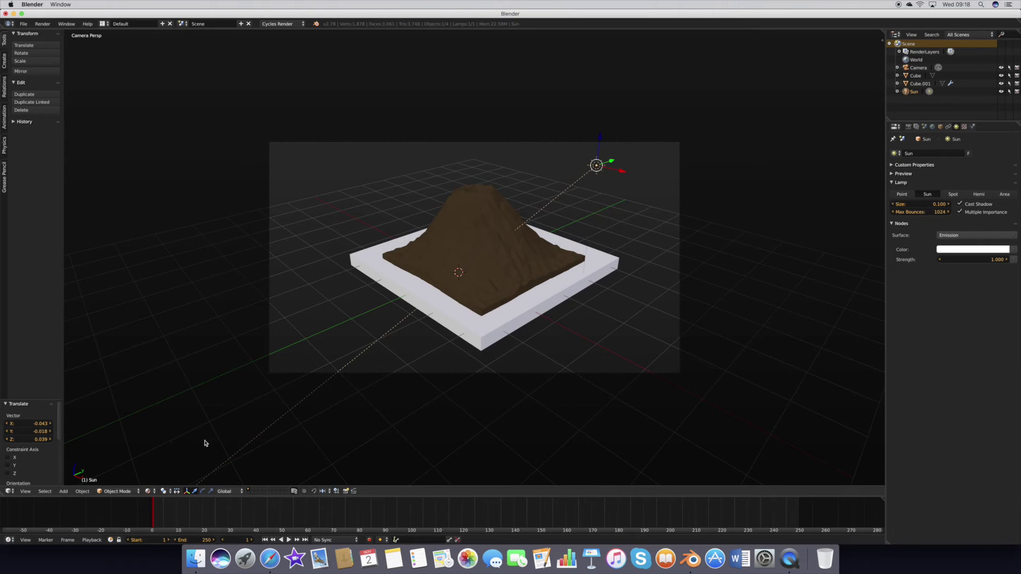
Edit the terrain in face select mode and nudge a few peak faces slightly.
{"action": "right_click", "coordinate": [485, 226]}
{"action": "key", "text": "Tab"}
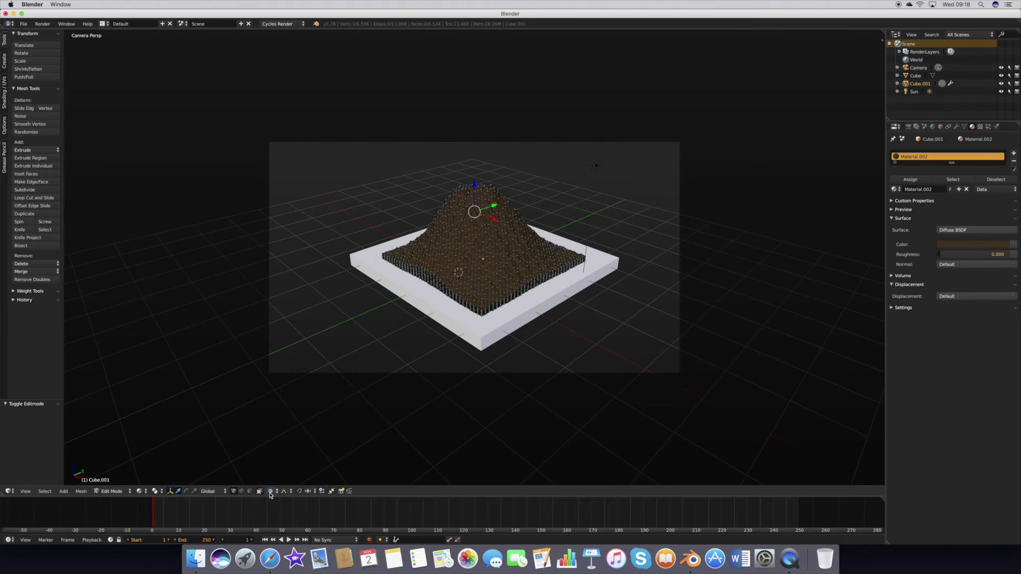
{"action": "left_click", "coordinate": [249, 491]}
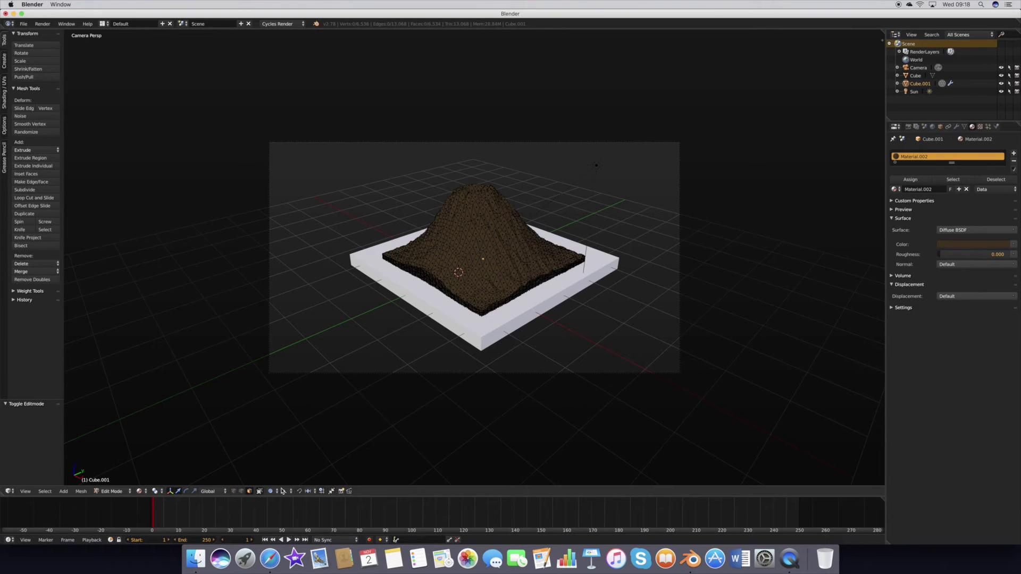
{"action": "right_click", "coordinate": [474, 194]}
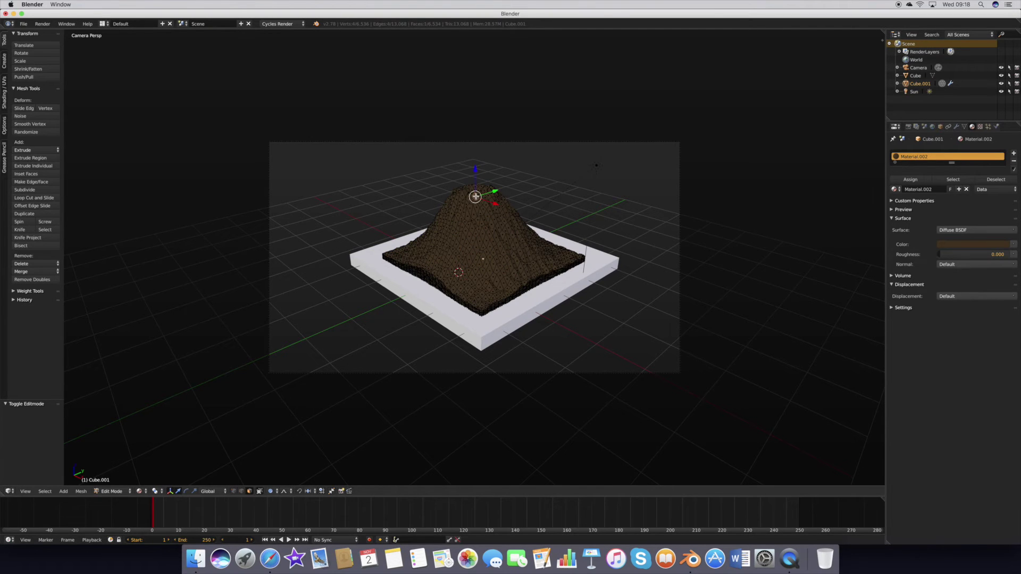
{"action": "right_click", "coordinate": [476, 195]}
{"action": "left_click", "coordinate": [475, 198]}
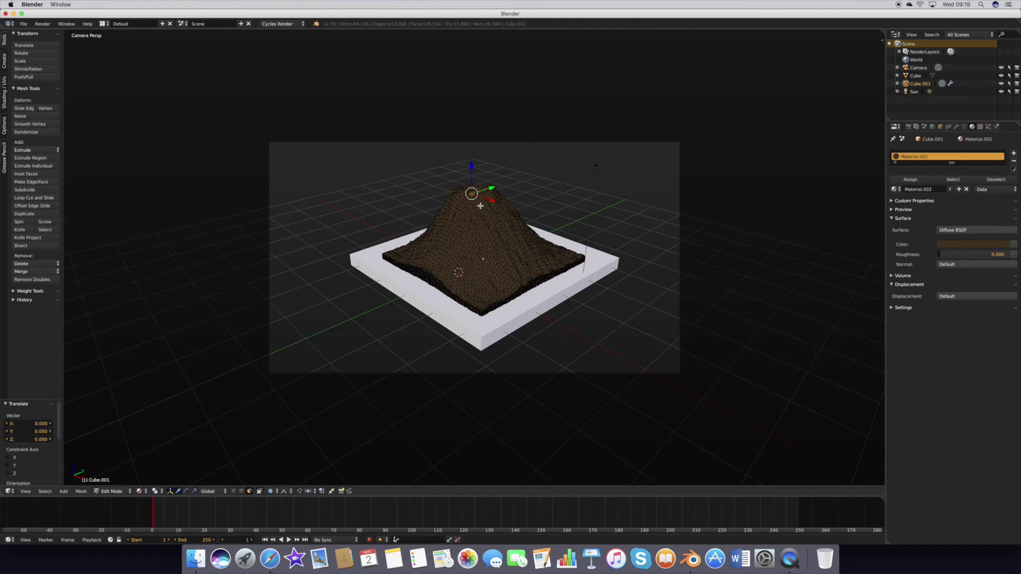
{"action": "right_click", "coordinate": [484, 210]}
{"action": "right_click", "coordinate": [483, 222], "text": "shift"}
{"action": "right_click", "coordinate": [484, 222], "text": "shift"}
{"action": "left_click_drag", "start_coordinate": [481, 210], "coordinate": [482, 209]}
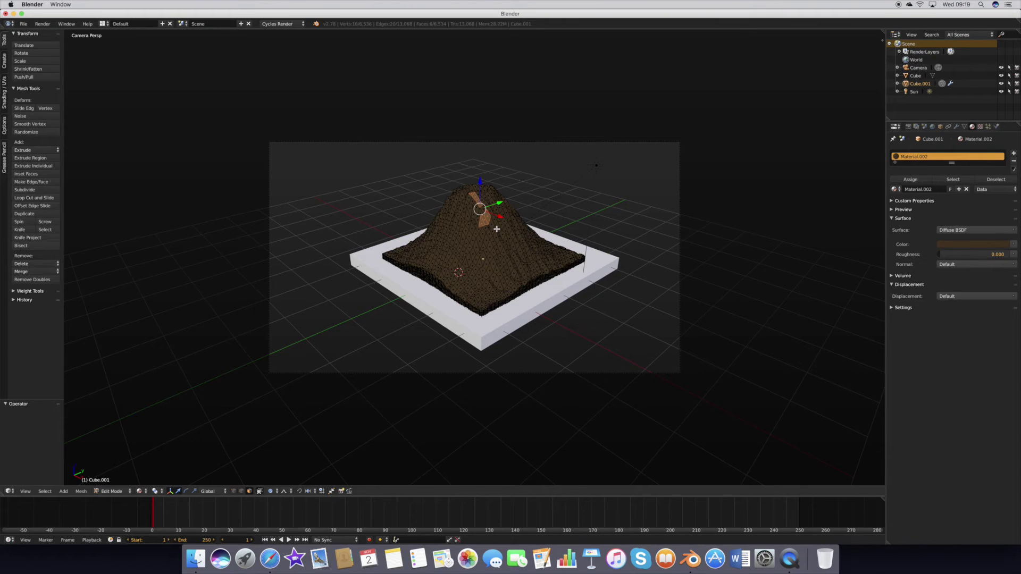
Toggle wireframe, restore Material shading, select a front face and switch to top view.
{"action": "key", "text": "z"}
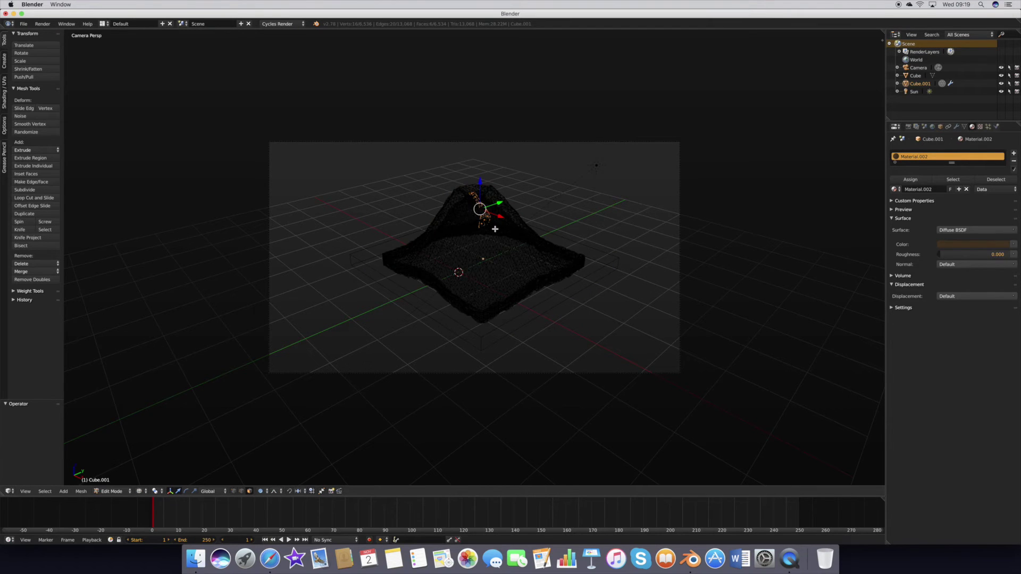
{"action": "key", "text": "z"}
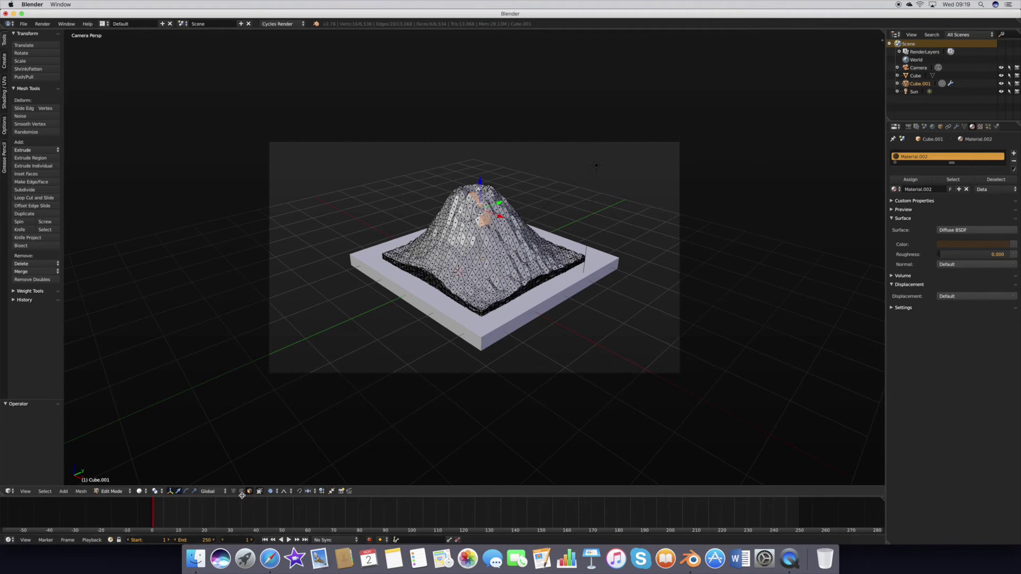
{"action": "left_click", "coordinate": [141, 492]}
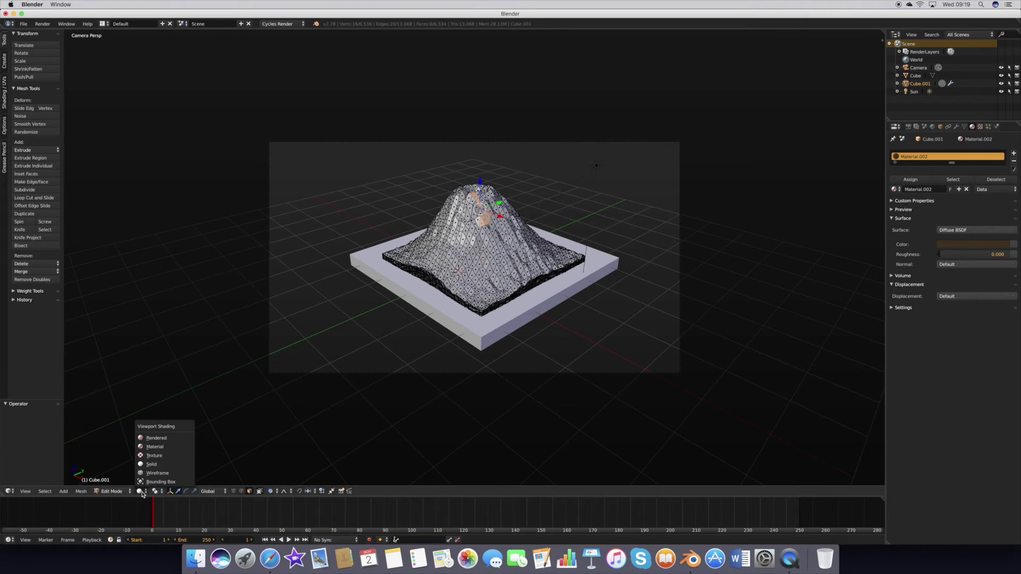
{"action": "left_click", "coordinate": [161, 451]}
{"action": "right_click", "coordinate": [469, 294]}
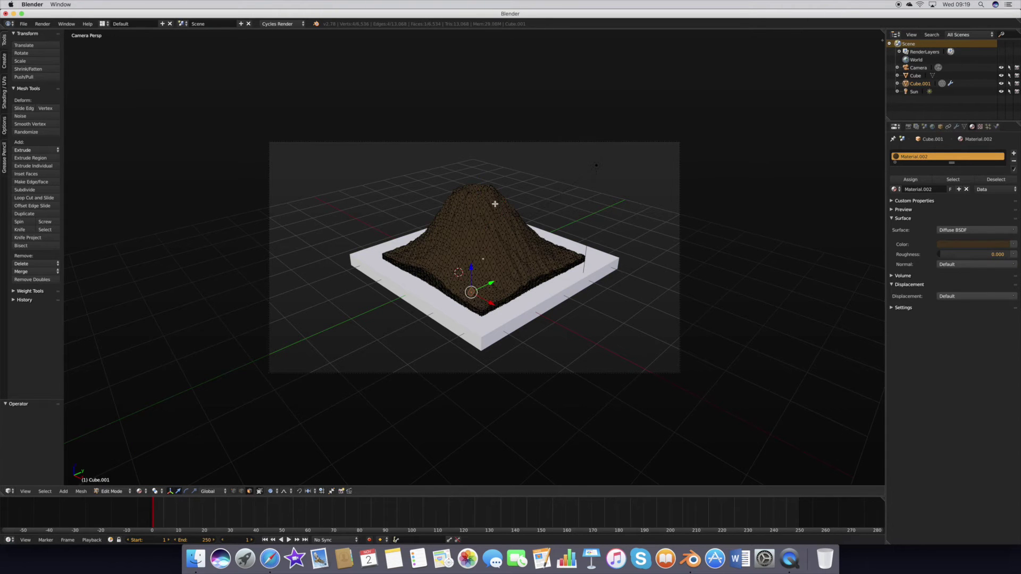
{"action": "key", "text": "KP_7"}
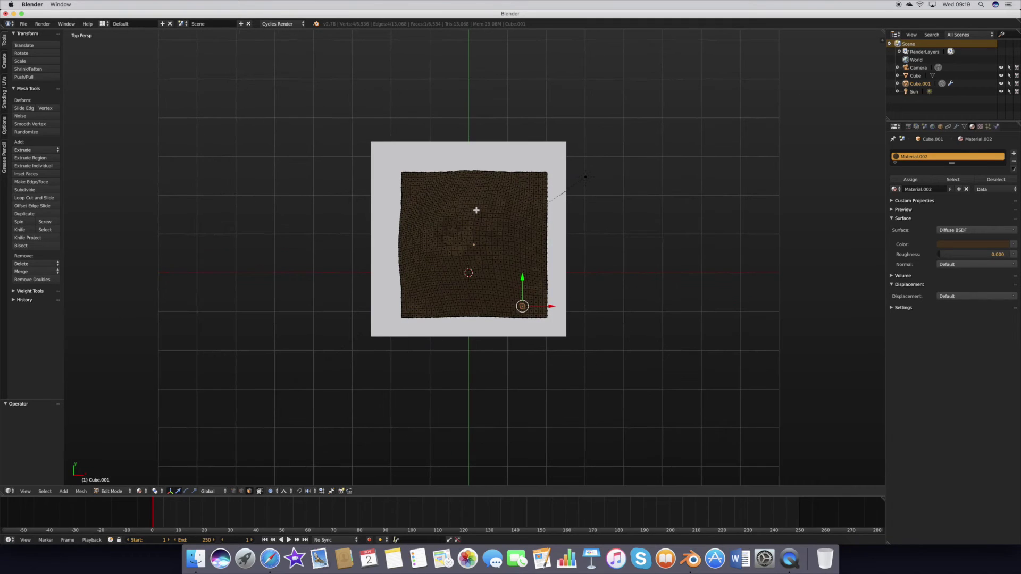
Start the crater selection by adding faces around the summit in top view.
{"action": "right_click", "coordinate": [447, 221]}
{"action": "left_click", "coordinate": [441, 225]}
{"action": "right_click", "coordinate": [442, 224], "text": "shift"}
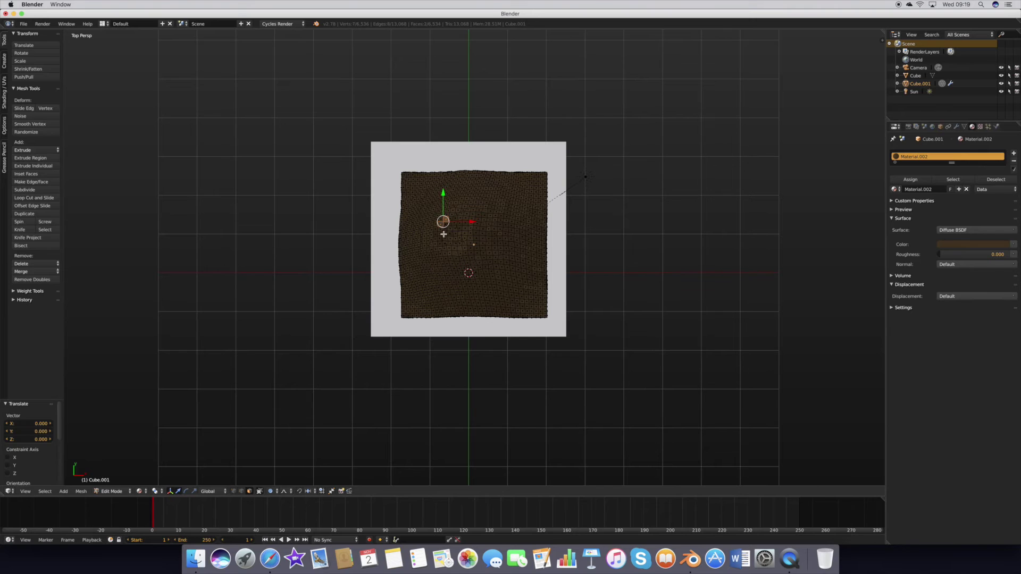
{"action": "right_click", "coordinate": [440, 232], "text": "shift"}
{"action": "right_click", "coordinate": [440, 244], "text": "shift"}
{"action": "right_click", "coordinate": [450, 253], "text": "shift"}
{"action": "right_click", "coordinate": [463, 253], "text": "shift"}
{"action": "right_click", "coordinate": [468, 250], "text": "shift"}
{"action": "right_click", "coordinate": [470, 245], "text": "shift"}
{"action": "right_click", "coordinate": [471, 244], "text": "shift"}
{"action": "right_click", "coordinate": [471, 235], "text": "shift"}
{"action": "right_click", "coordinate": [465, 219], "text": "shift"}
Extend the summit selection on the left, drop a stray face, and add more.
{"action": "right_click", "coordinate": [440, 237], "text": "shift"}
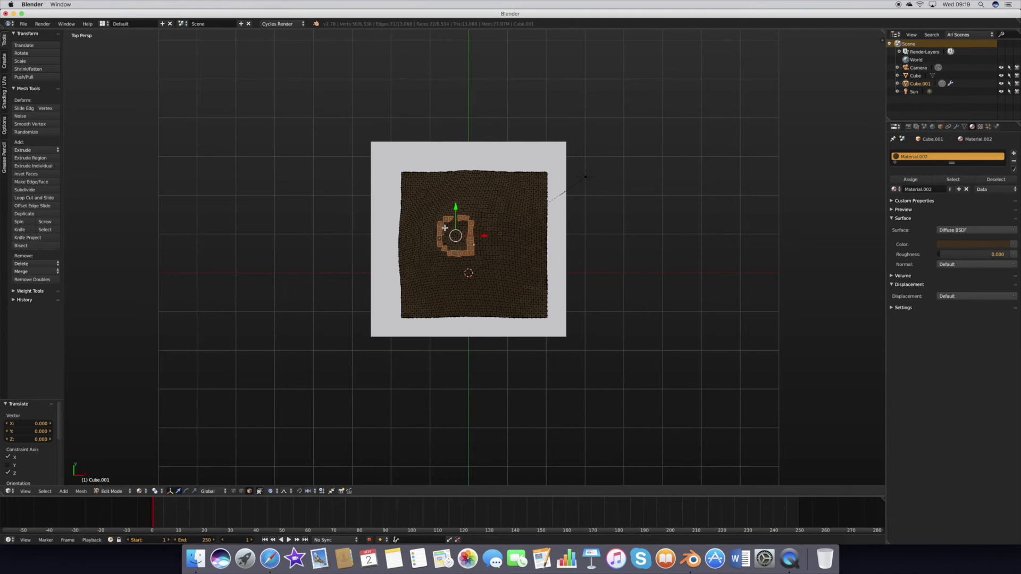
{"action": "right_click", "coordinate": [445, 239], "text": "shift"}
{"action": "right_click", "coordinate": [453, 224], "text": "shift"}
{"action": "right_click", "coordinate": [445, 243], "text": "shift"}
{"action": "right_click", "coordinate": [464, 240], "text": "shift"}
{"action": "right_click_drag", "start_coordinate": [464, 241], "coordinate": [452, 243], "text": "shift"}
{"action": "right_click", "coordinate": [461, 228], "text": "shift"}
{"action": "left_click", "coordinate": [454, 243]}
{"action": "right_click", "coordinate": [457, 229], "text": "shift"}
{"action": "right_click", "coordinate": [457, 239], "text": "shift"}
Zoom in and fill the remaining gaps, reaching about 61 selected summit faces.
{"action": "scroll", "coordinate": [472, 233], "scroll_direction": "up", "scroll_amount": 1}
{"action": "scroll", "coordinate": [471, 233], "scroll_direction": "up", "scroll_amount": 1}
{"action": "scroll", "coordinate": [472, 232], "scroll_direction": "up", "scroll_amount": 2}
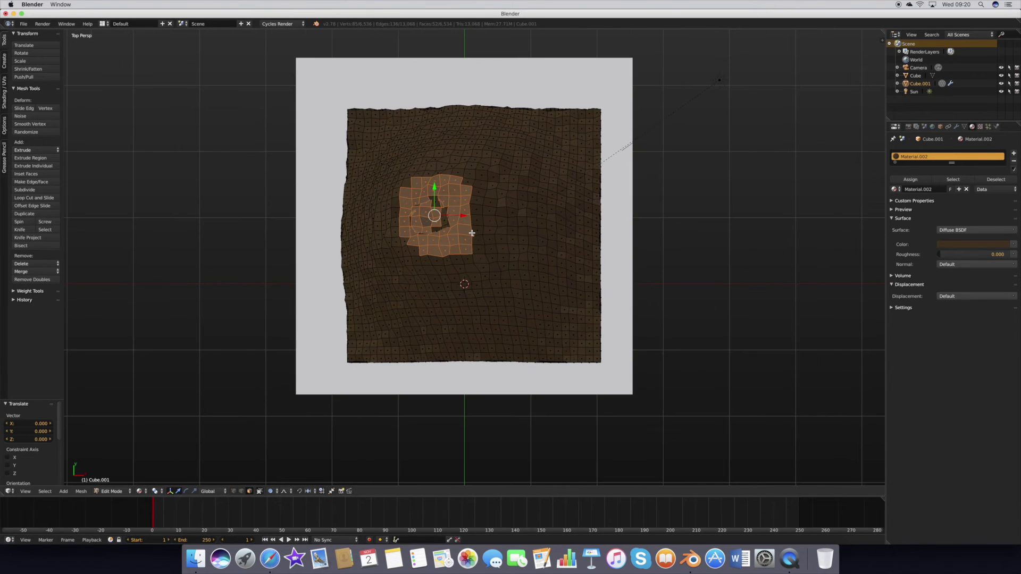
{"action": "left_click", "coordinate": [442, 221], "text": "shift"}
{"action": "left_click", "coordinate": [440, 226], "text": "shift"}
{"action": "left_click", "coordinate": [434, 201], "text": "shift"}
{"action": "left_click", "coordinate": [410, 219], "text": "shift"}
{"action": "left_click", "coordinate": [427, 234], "text": "shift"}
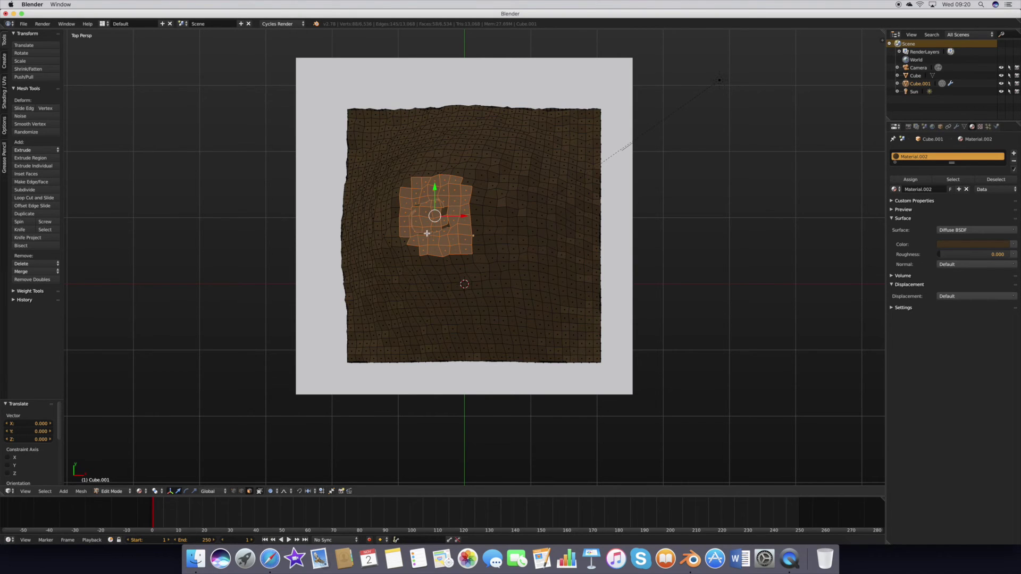
{"action": "left_click", "coordinate": [450, 211], "text": "shift"}
Add a second material slot with a new orange Material.003 and assign it to the summit faces.
{"action": "left_click", "coordinate": [1013, 153]}
{"action": "left_click", "coordinate": [940, 208]}
{"action": "left_click", "coordinate": [955, 265]}
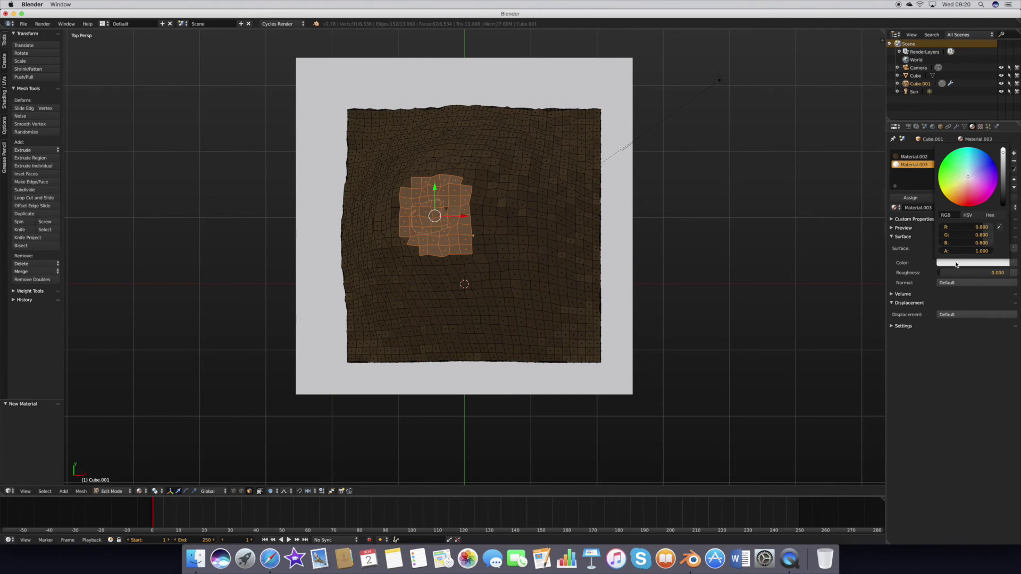
{"action": "left_click", "coordinate": [962, 187]}
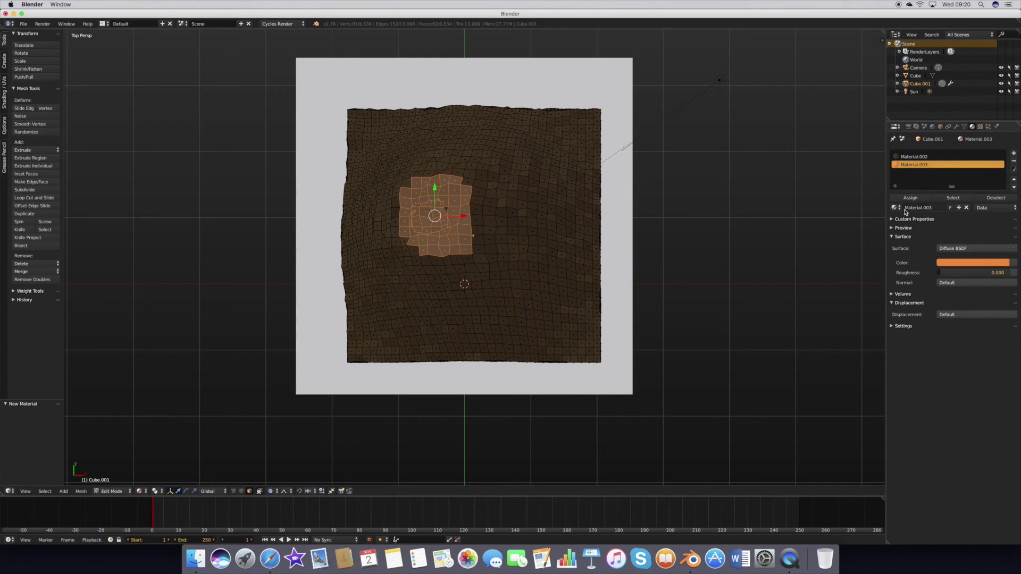
{"action": "left_click", "coordinate": [910, 198]}
{"action": "key", "text": "Tab"}
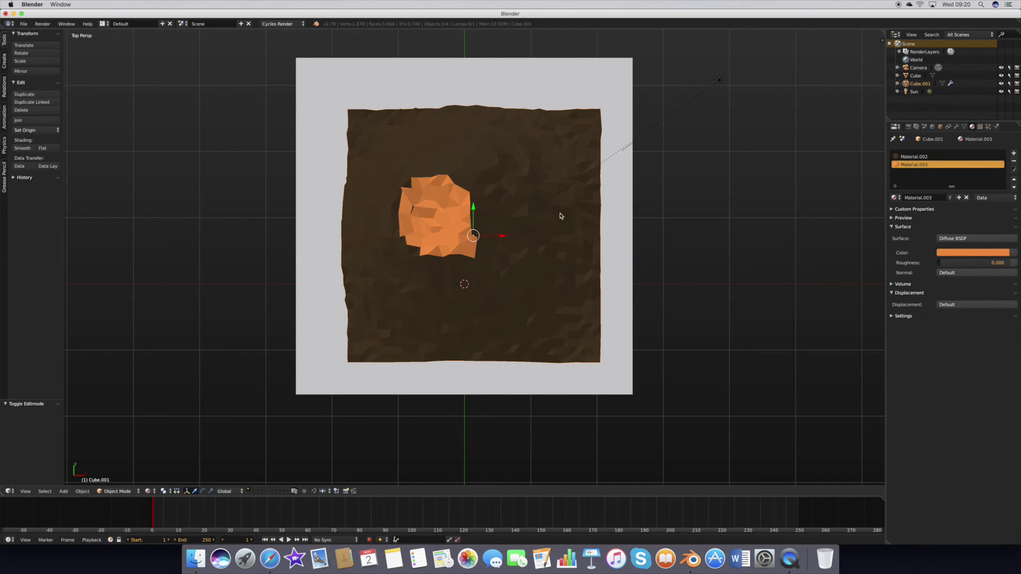
Inspect the lava patch and select faces on it in Edit Mode.
{"action": "key", "text": "Tab"}
{"action": "right_click", "coordinate": [409, 210]}
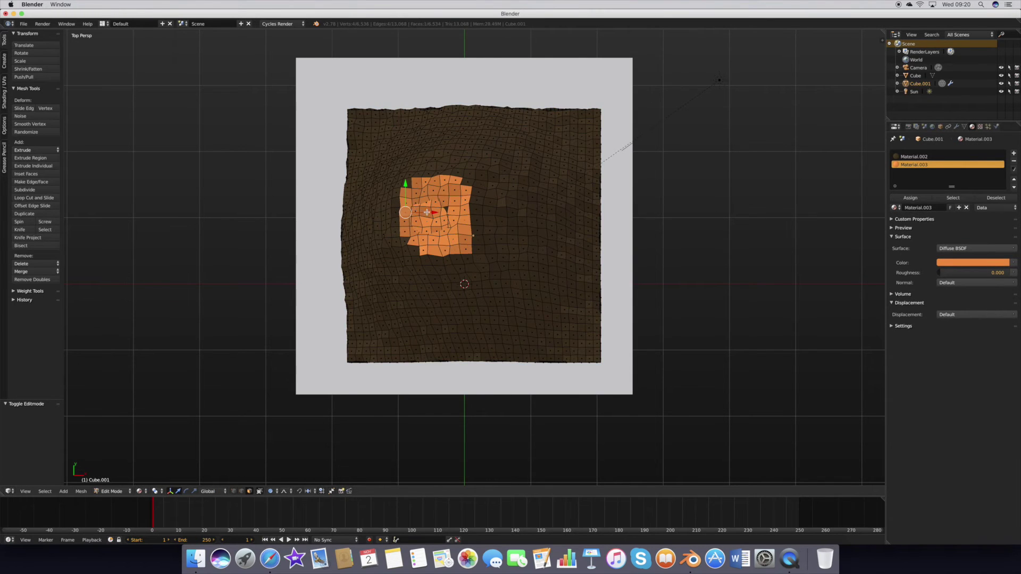
{"action": "left_click_drag", "start_coordinate": [410, 209], "coordinate": [413, 209]}
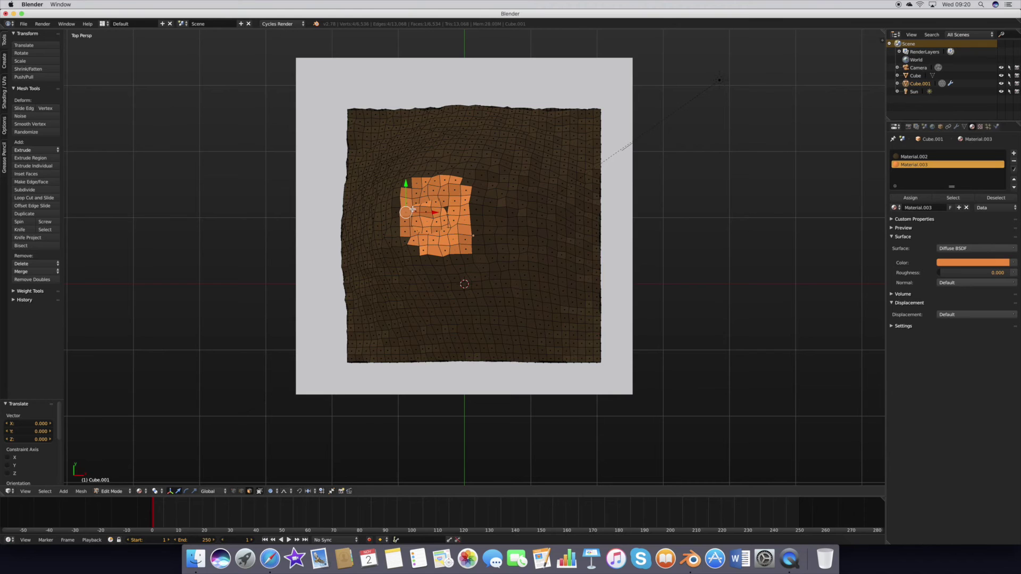
{"action": "right_click", "coordinate": [412, 213]}
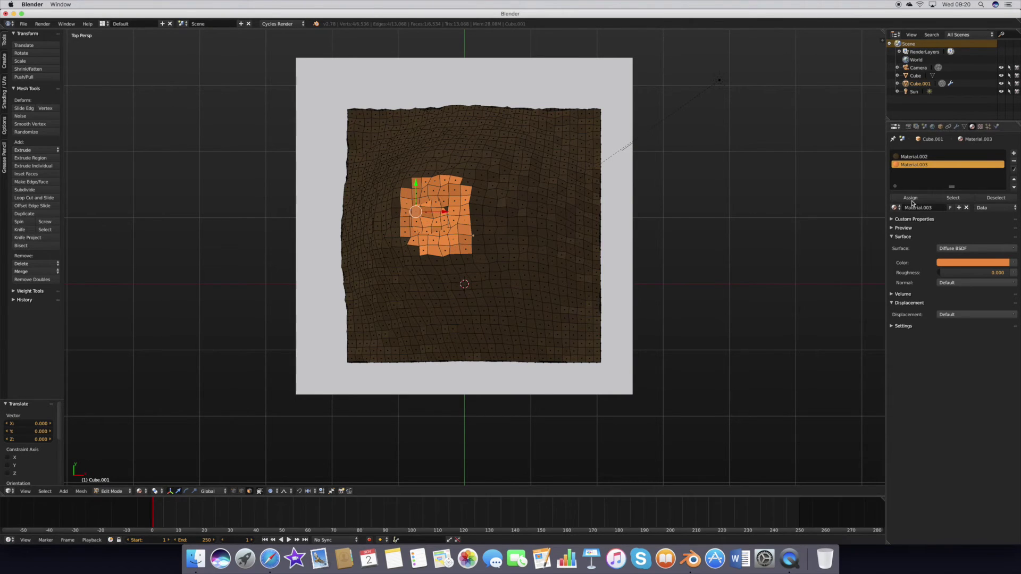
{"action": "key", "text": "Tab"}
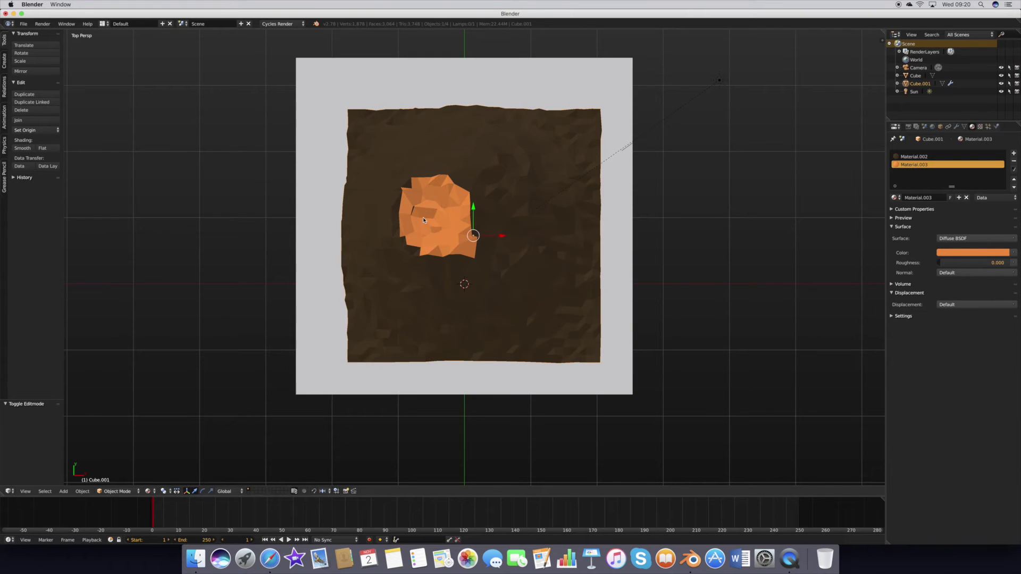
{"action": "key", "text": "Tab"}
Assign the orange lava material to more faces beside the patch and check through the camera.
{"action": "right_click", "coordinate": [410, 175]}
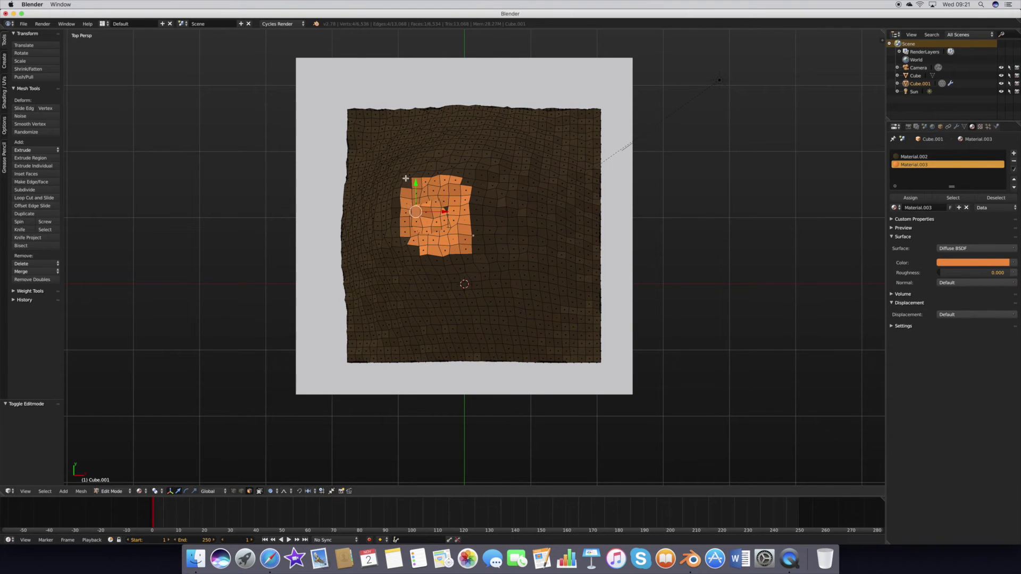
{"action": "right_click", "coordinate": [411, 210], "text": "shift"}
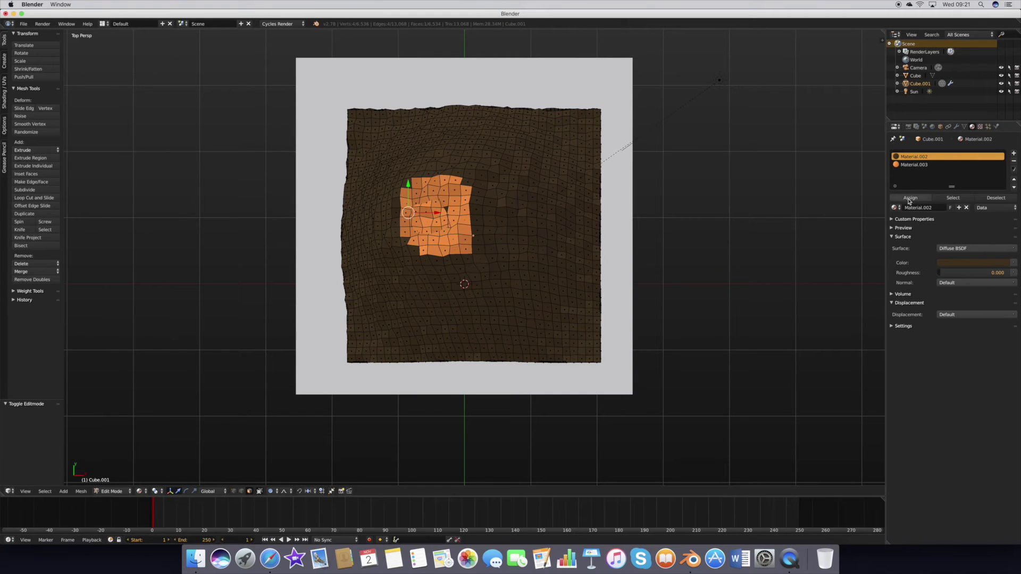
{"action": "left_click", "coordinate": [903, 164]}
{"action": "left_click", "coordinate": [894, 199]}
{"action": "key", "text": "Tab"}
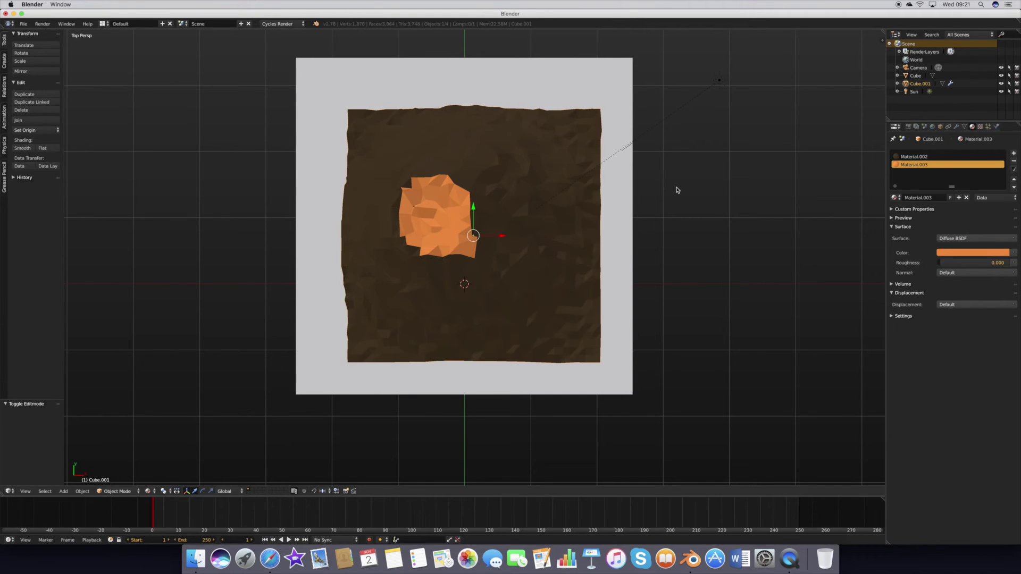
{"action": "key", "text": "KP_0"}
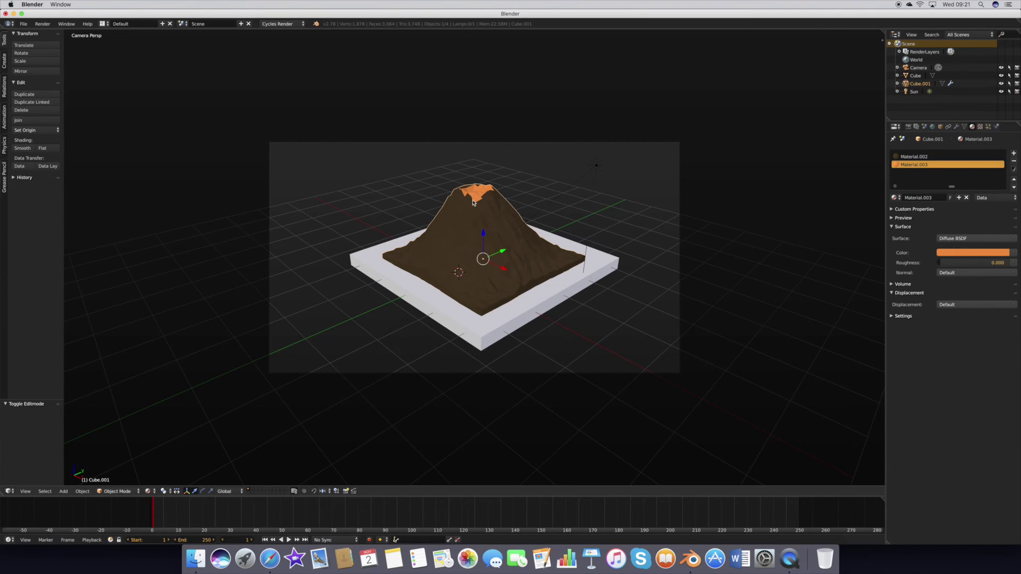
{"action": "key", "text": "Tab"}
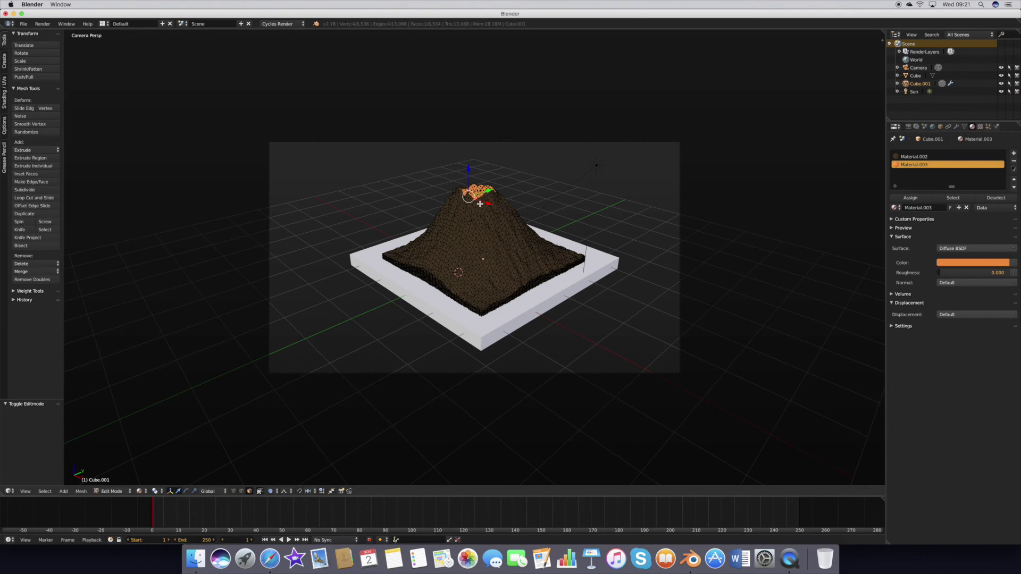
Select a strip of faces from the volcano's peak down the upper front slope.
{"action": "right_click", "coordinate": [480, 204]}
{"action": "right_click", "coordinate": [478, 206], "text": "shift"}
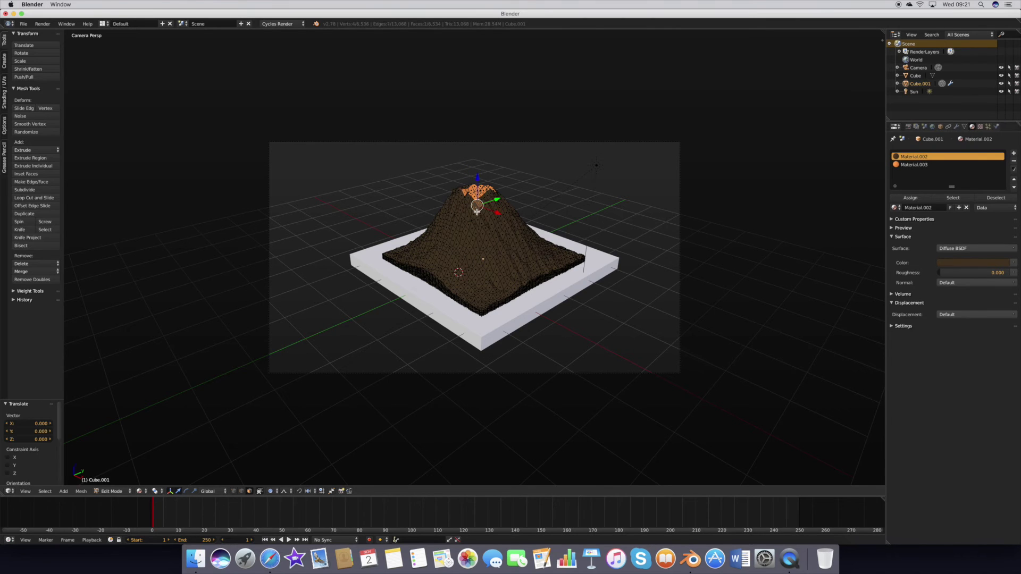
{"action": "right_click", "coordinate": [486, 214], "text": "shift"}
{"action": "right_click_drag", "start_coordinate": [484, 214], "coordinate": [482, 214], "text": "shift"}
{"action": "right_click", "coordinate": [481, 222], "text": "shift"}
{"action": "right_click", "coordinate": [489, 227], "text": "shift"}
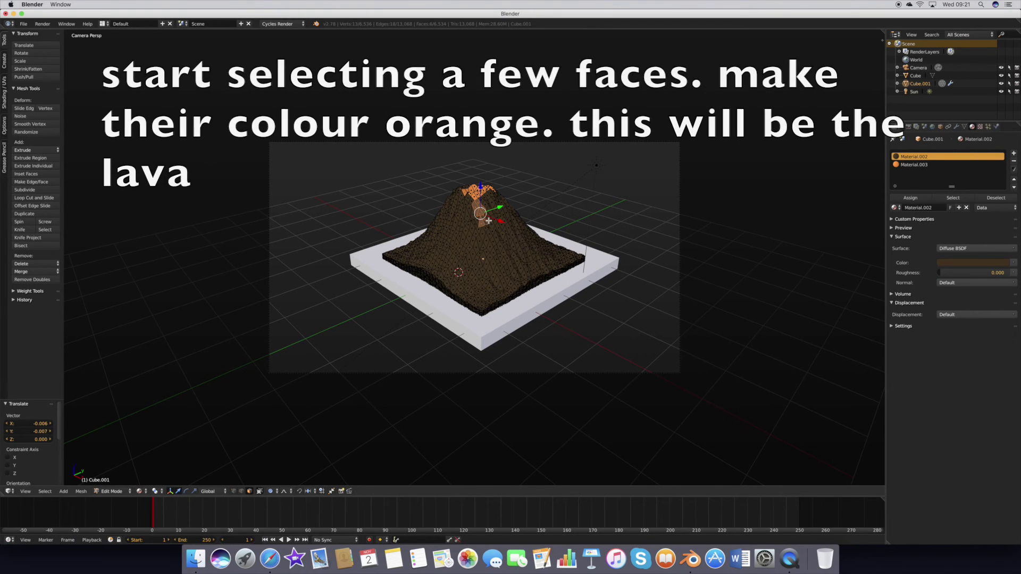
{"action": "right_click", "coordinate": [481, 230], "text": "shift"}
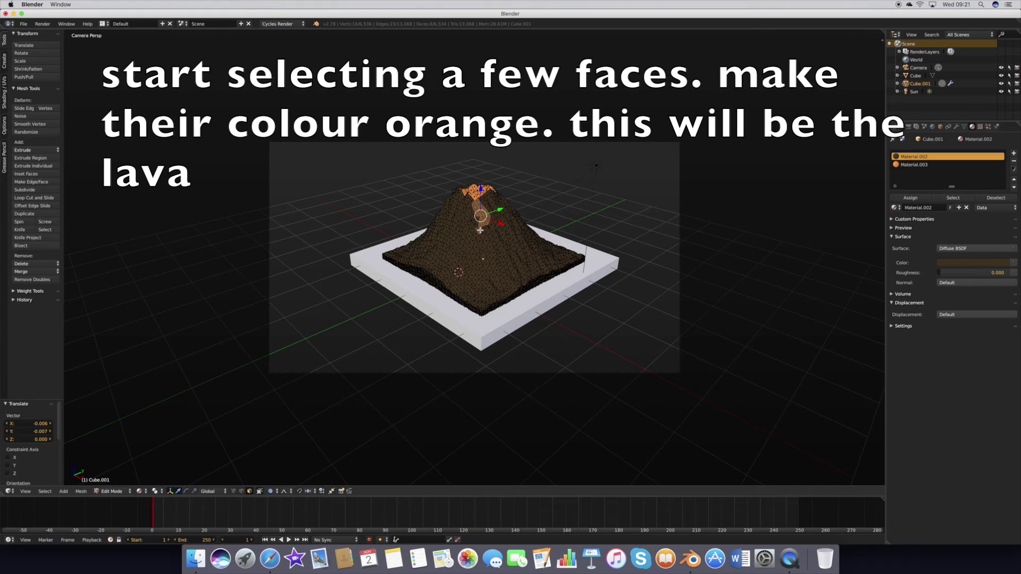
{"action": "right_click", "coordinate": [486, 229], "text": "shift"}
Extend the strip further down the slope and assign orange Material.003 to it.
{"action": "right_click", "coordinate": [479, 238], "text": "shift"}
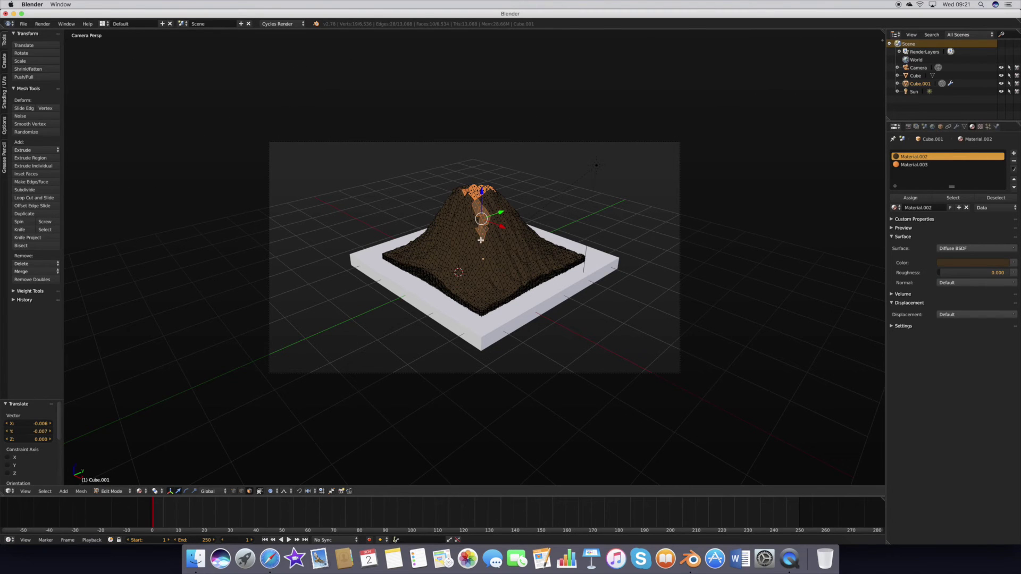
{"action": "right_click", "coordinate": [477, 245], "text": "shift"}
{"action": "right_click", "coordinate": [478, 247], "text": "shift"}
{"action": "right_click", "coordinate": [481, 252], "text": "shift"}
{"action": "right_click", "coordinate": [476, 257], "text": "shift"}
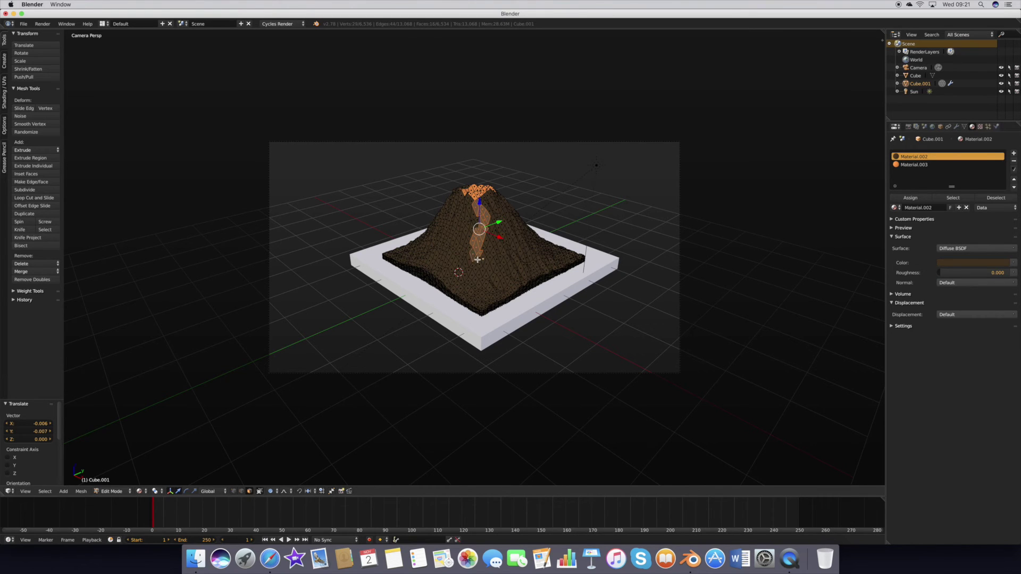
{"action": "right_click", "coordinate": [484, 256], "text": "shift"}
{"action": "right_click", "coordinate": [481, 263], "text": "shift"}
{"action": "left_click", "coordinate": [898, 165]}
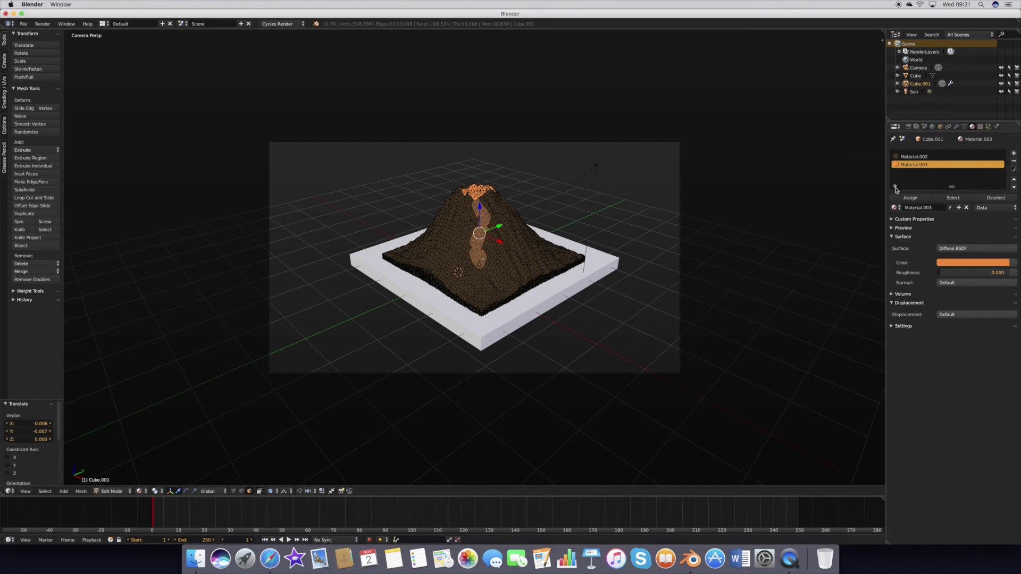
{"action": "left_click", "coordinate": [900, 198]}
{"action": "key", "text": "Tab"}
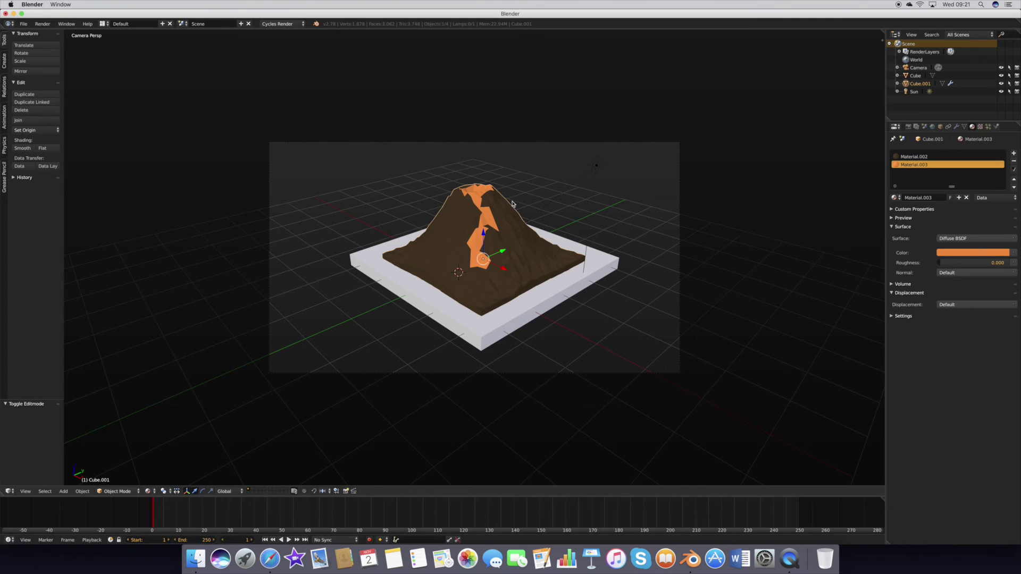
{"action": "key", "text": "Tab"}
Assign orange Material.003 to a single face beside the lava stream and check it.
{"action": "right_click", "coordinate": [493, 229]}
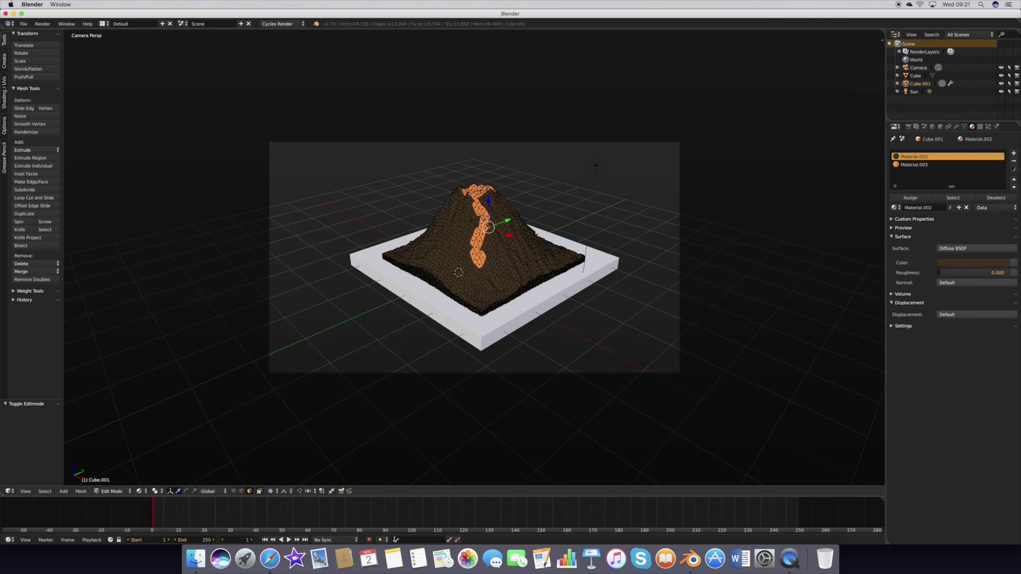
{"action": "left_click", "coordinate": [926, 165]}
{"action": "left_click", "coordinate": [911, 197]}
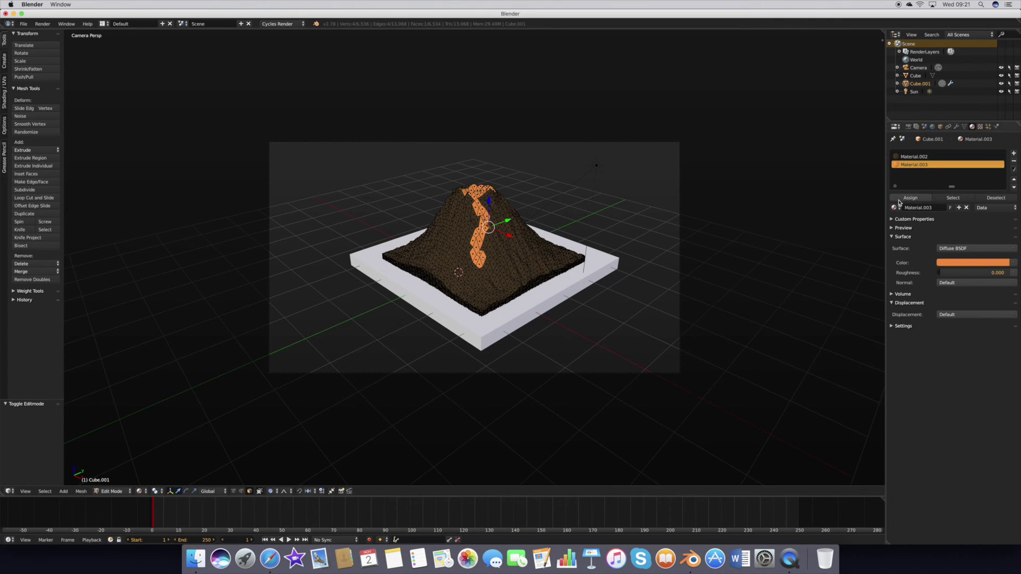
{"action": "key", "text": "Tab"}
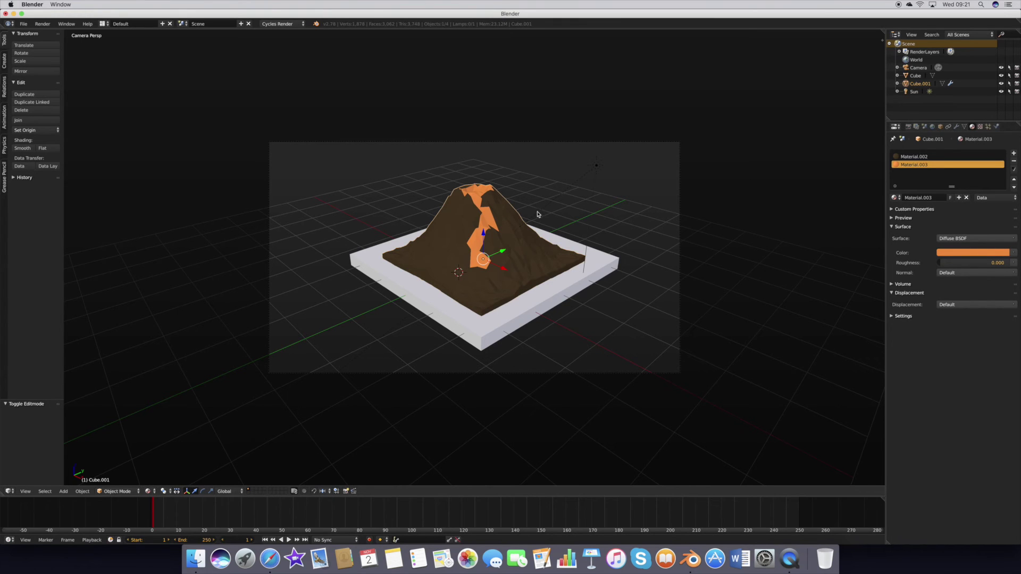
{"action": "key", "text": "Tab"}
Assign the orange material to another face next to the stream to widen the flow.
{"action": "left_click", "coordinate": [487, 215]}
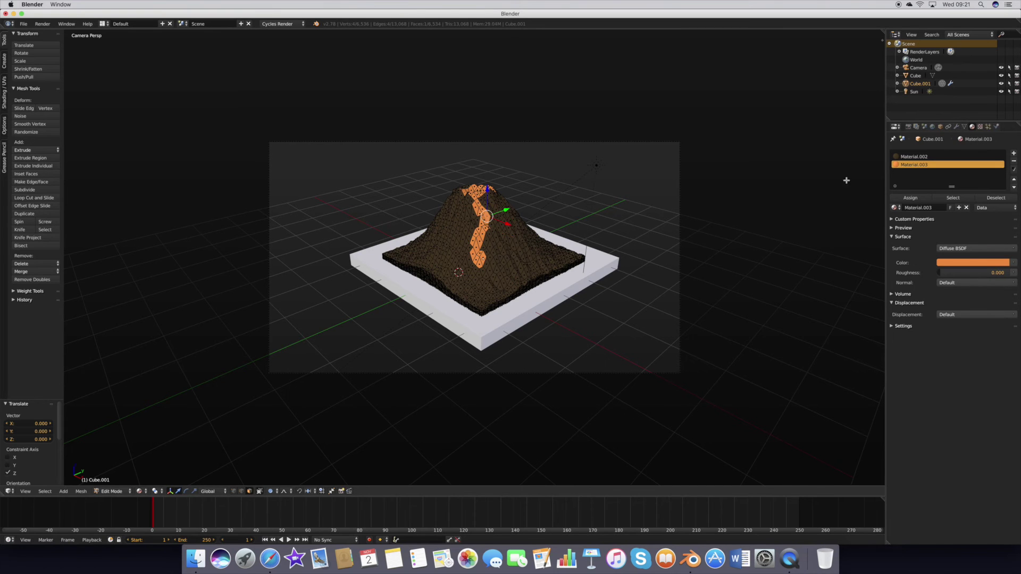
{"action": "left_click", "coordinate": [911, 157]}
{"action": "key", "text": "Tab"}
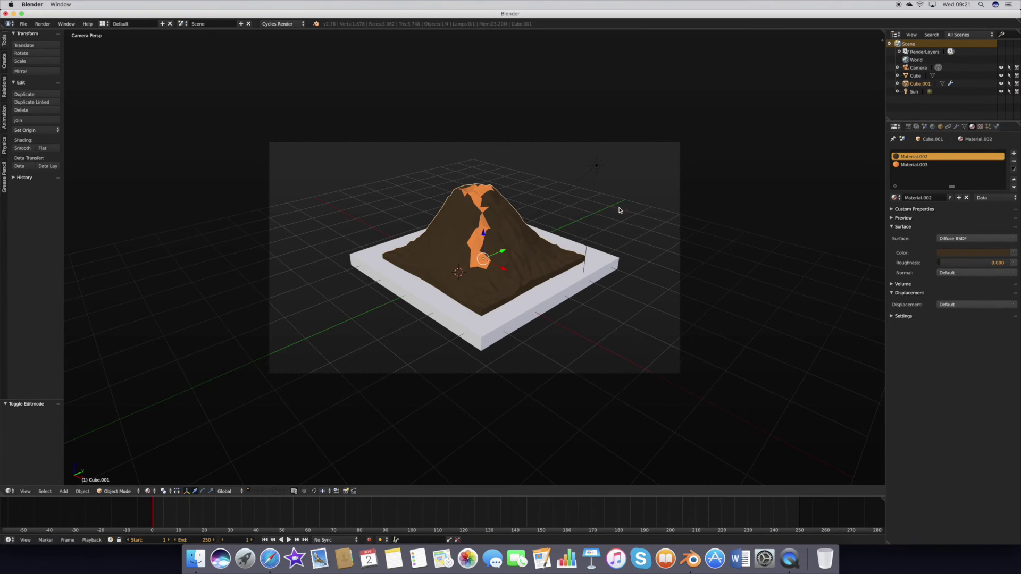
{"action": "key", "text": "Tab"}
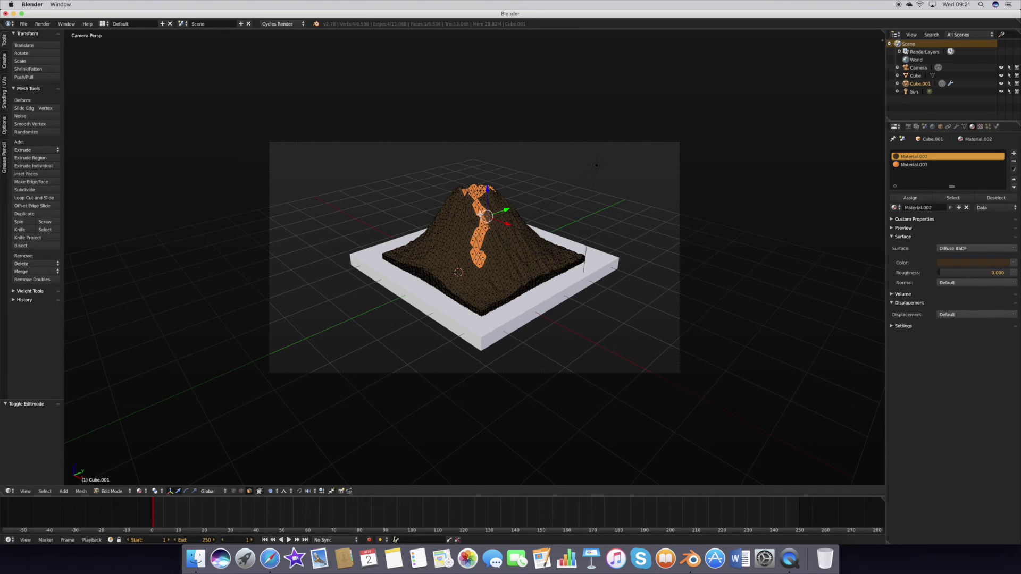
{"action": "left_click", "coordinate": [913, 164]}
{"action": "left_click", "coordinate": [910, 197]}
{"action": "key", "text": "Tab"}
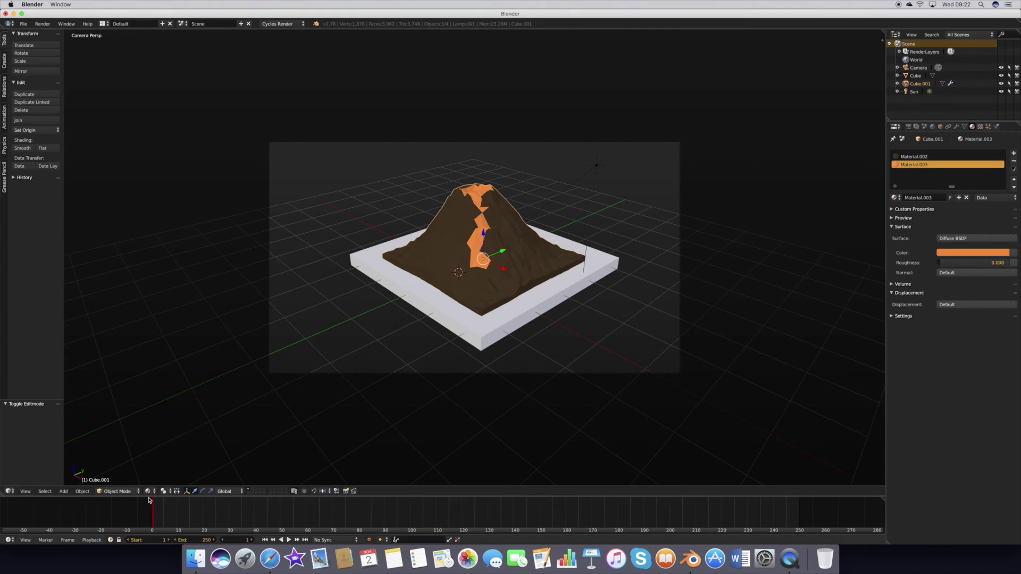
{"action": "key", "text": "Tab"}
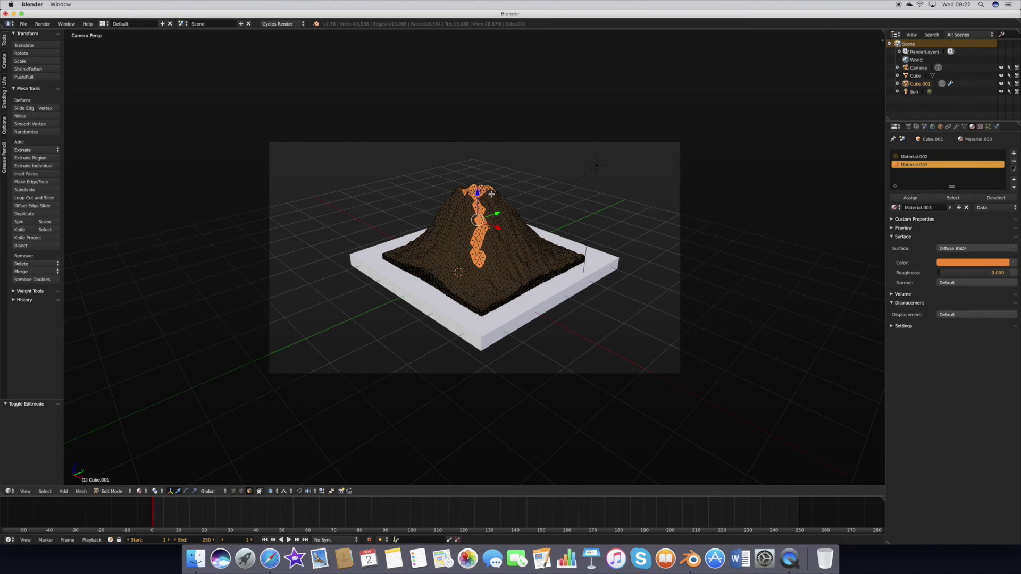
Select a new chain of faces at the peak, deselecting one wrongly picked face.
{"action": "right_click", "coordinate": [488, 195]}
{"action": "right_click", "coordinate": [490, 198], "text": "shift"}
{"action": "right_click", "coordinate": [491, 200], "text": "shift"}
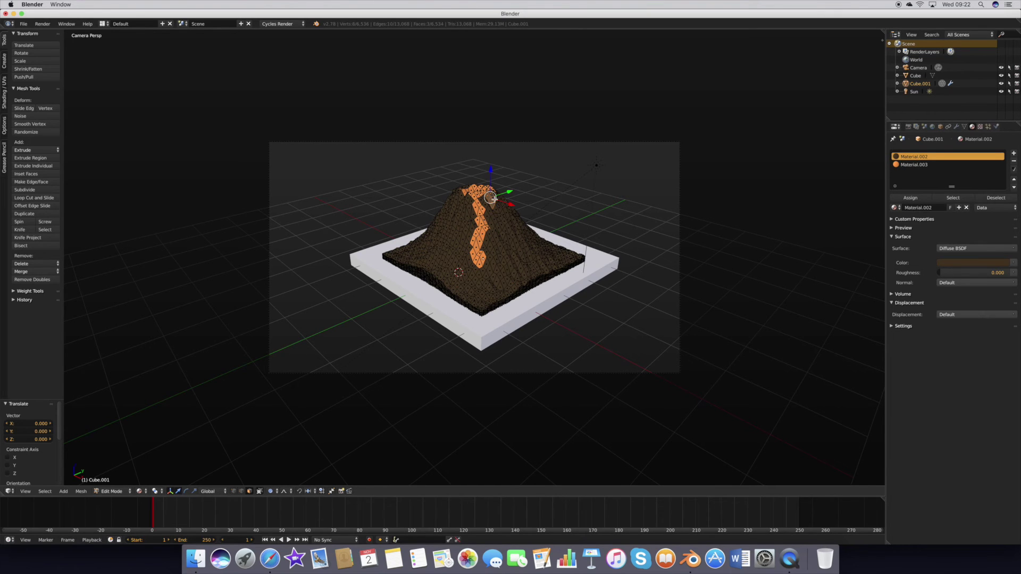
{"action": "left_click", "coordinate": [497, 199], "text": "shift"}
{"action": "right_click", "coordinate": [497, 201], "text": "shift"}
{"action": "right_click", "coordinate": [501, 205], "text": "shift"}
{"action": "left_click_drag", "start_coordinate": [500, 205], "coordinate": [500, 206]}
{"action": "right_click", "coordinate": [500, 204], "text": "shift"}
{"action": "right_click", "coordinate": [499, 208], "text": "shift"}
Extend the second flow down the slope and assign orange Material.003 to it.
{"action": "right_click", "coordinate": [499, 218], "text": "shift"}
{"action": "right_click", "coordinate": [504, 224], "text": "shift"}
{"action": "right_click", "coordinate": [508, 233], "text": "shift"}
{"action": "right_click", "coordinate": [515, 235], "text": "shift"}
{"action": "right_click", "coordinate": [521, 239], "text": "shift"}
{"action": "right_click", "coordinate": [517, 235], "text": "shift"}
{"action": "left_click", "coordinate": [914, 165]}
{"action": "left_click", "coordinate": [910, 198]}
{"action": "key", "text": "Tab"}
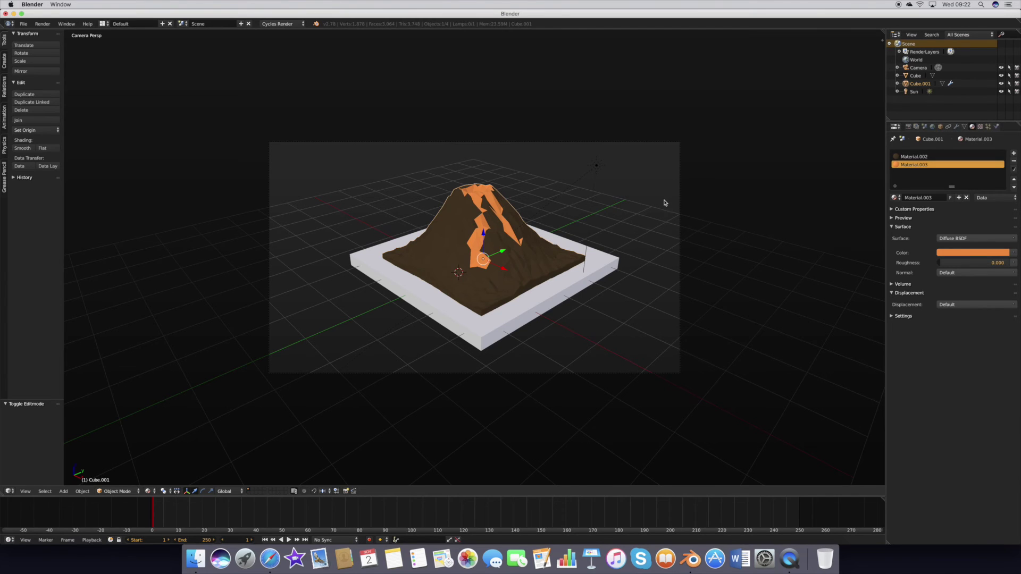
{"action": "key", "text": "Tab"}
Select faces near the peak for a third lava flow, removing a wrong pick.
{"action": "right_click", "coordinate": [466, 198]}
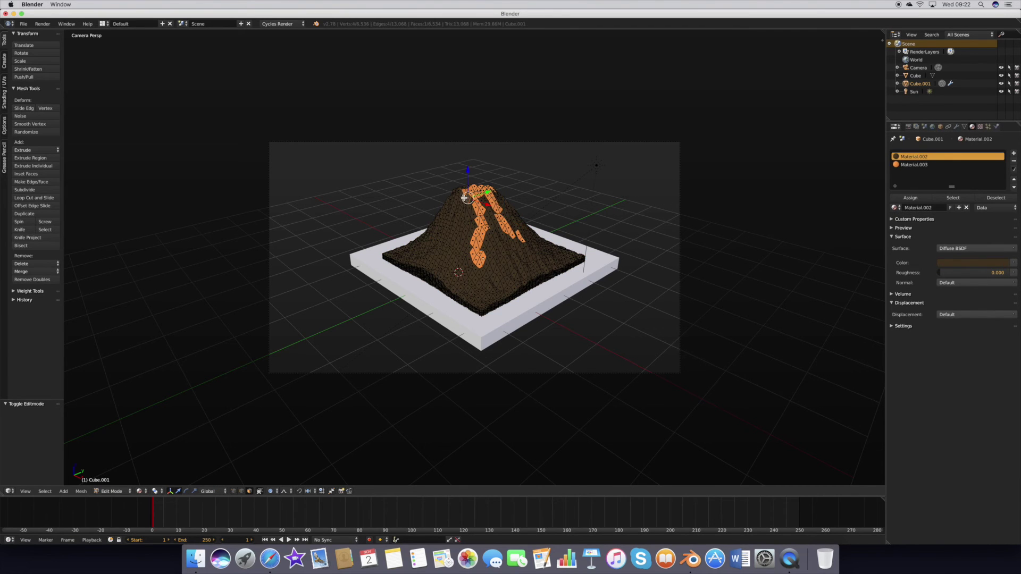
{"action": "left_click", "coordinate": [466, 197]}
{"action": "right_click", "coordinate": [464, 197], "text": "shift"}
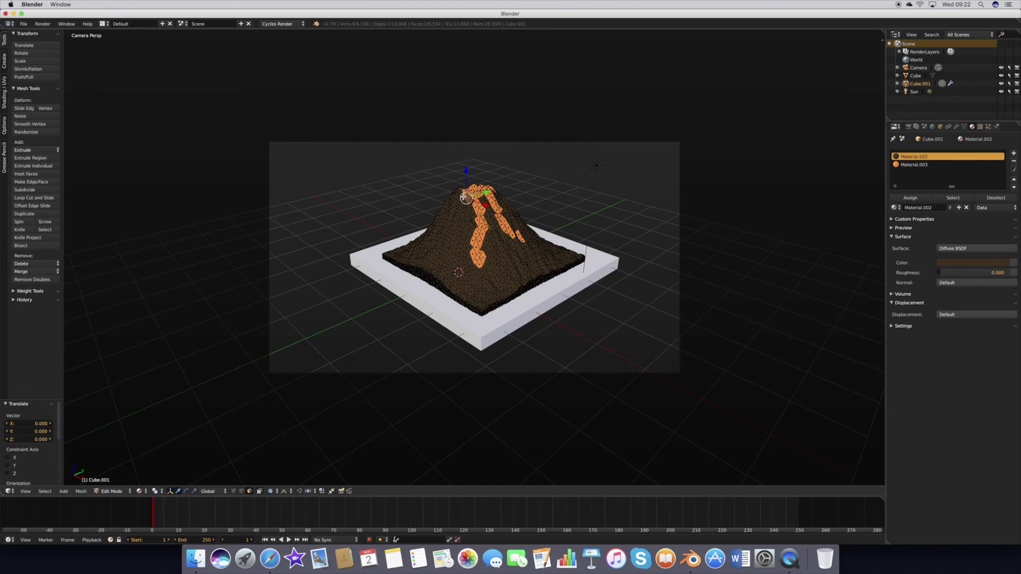
{"action": "right_click", "coordinate": [464, 207], "text": "shift"}
{"action": "right_click", "coordinate": [465, 207], "text": "shift"}
{"action": "left_click", "coordinate": [466, 206]}
{"action": "right_click", "coordinate": [468, 215], "text": "shift"}
Extend the third flow down the slope and assign orange Material.003 to it.
{"action": "right_click", "coordinate": [463, 212], "text": "shift"}
{"action": "right_click", "coordinate": [460, 221], "text": "shift"}
{"action": "right_click", "coordinate": [452, 220], "text": "shift"}
{"action": "right_click", "coordinate": [453, 232], "text": "shift"}
{"action": "left_click", "coordinate": [918, 165]}
{"action": "left_click", "coordinate": [911, 197]}
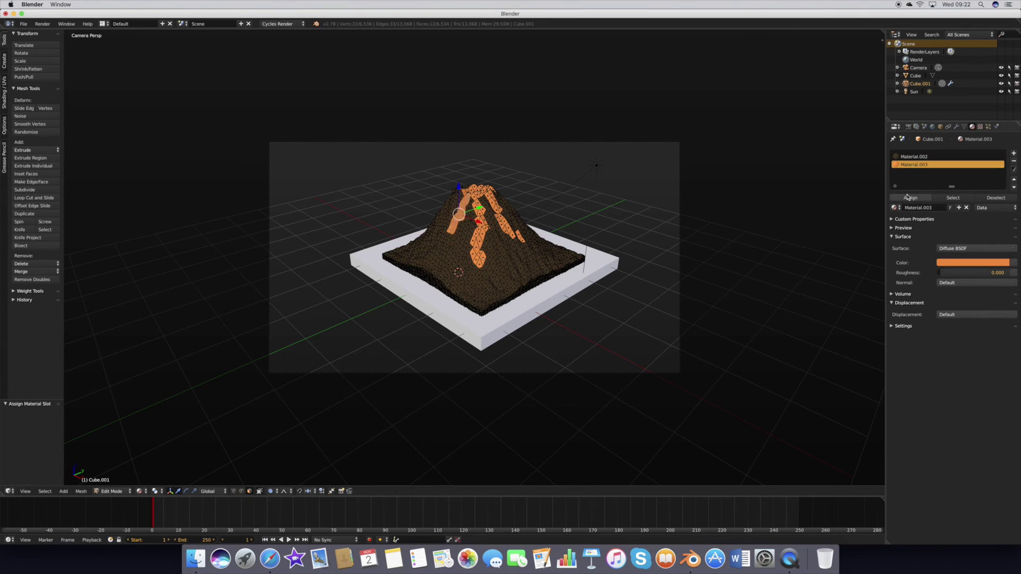
{"action": "key", "text": "Tab"}
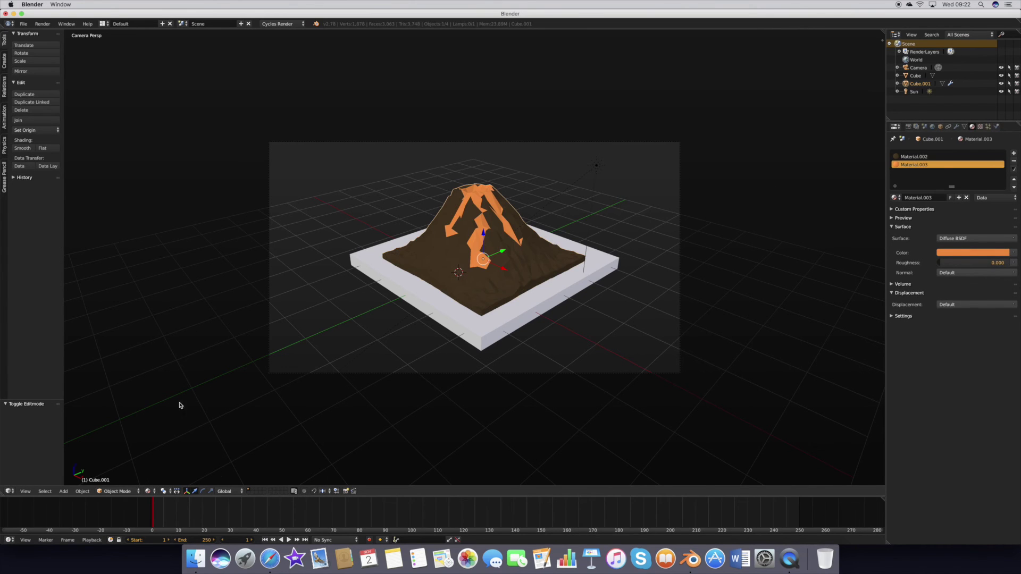
{"action": "left_click", "coordinate": [151, 491]}
Preview the scene in Rendered shading, return to Material shading, then show an empty layer.
{"action": "left_click", "coordinate": [169, 438]}
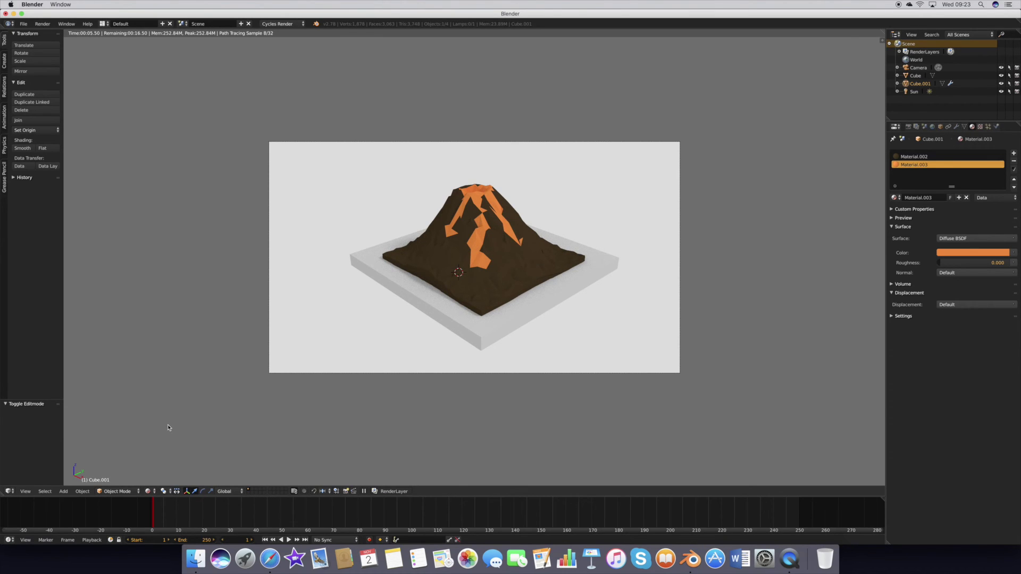
{"action": "left_click", "coordinate": [149, 491]}
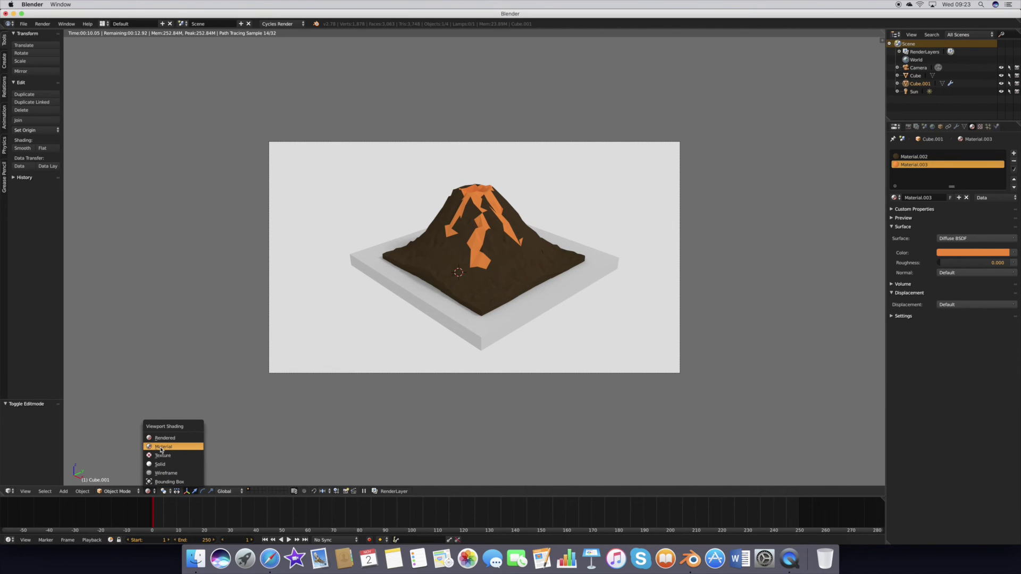
{"action": "left_click", "coordinate": [161, 450]}
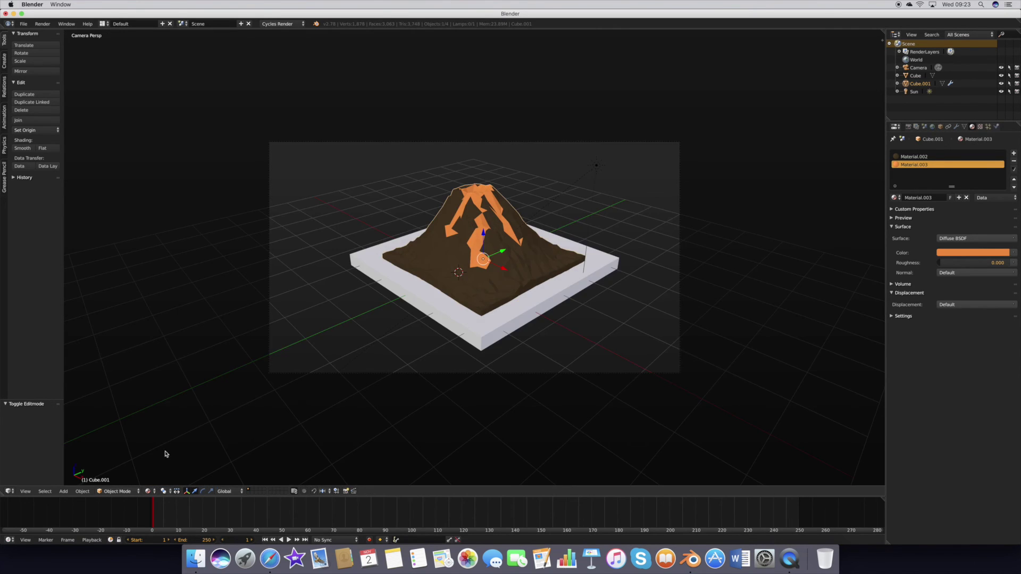
{"action": "left_click", "coordinate": [251, 491]}
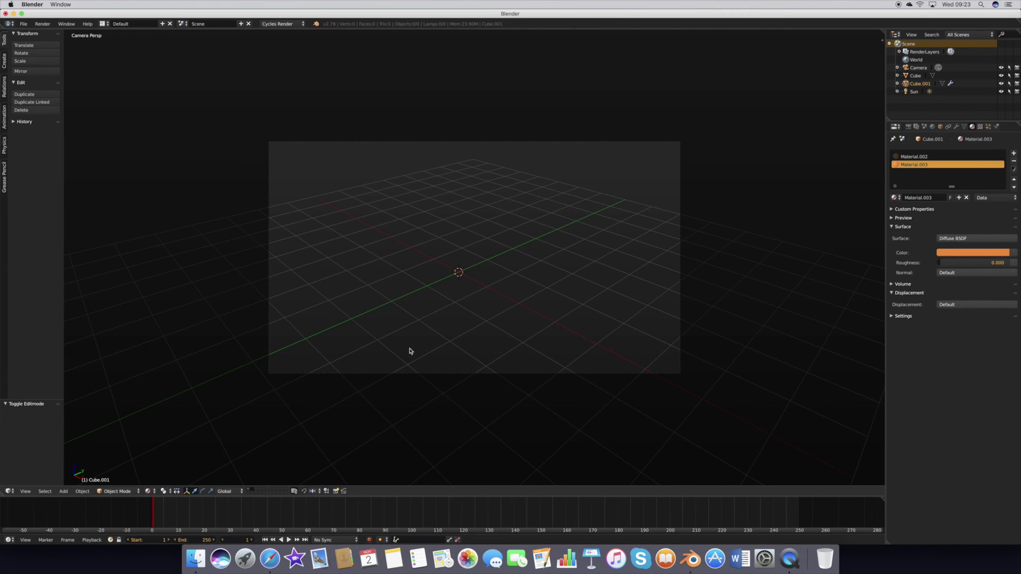
{"action": "key", "text": "shift+a"}
{"action": "mouse_move", "coordinate": [415, 209]}
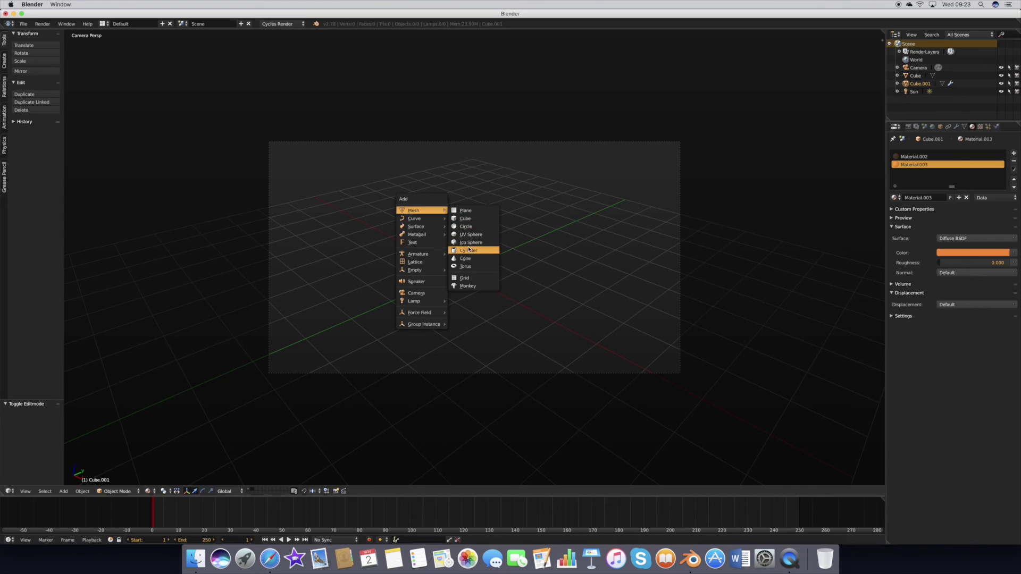
{"action": "left_click", "coordinate": [469, 251]}
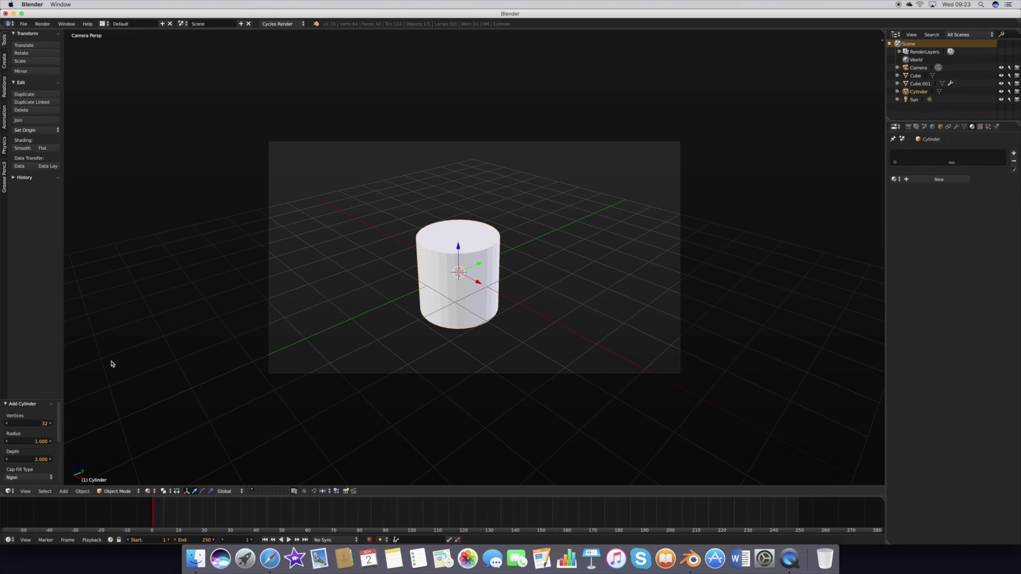
{"action": "key", "text": "x"}
{"action": "left_click", "coordinate": [394, 278]}
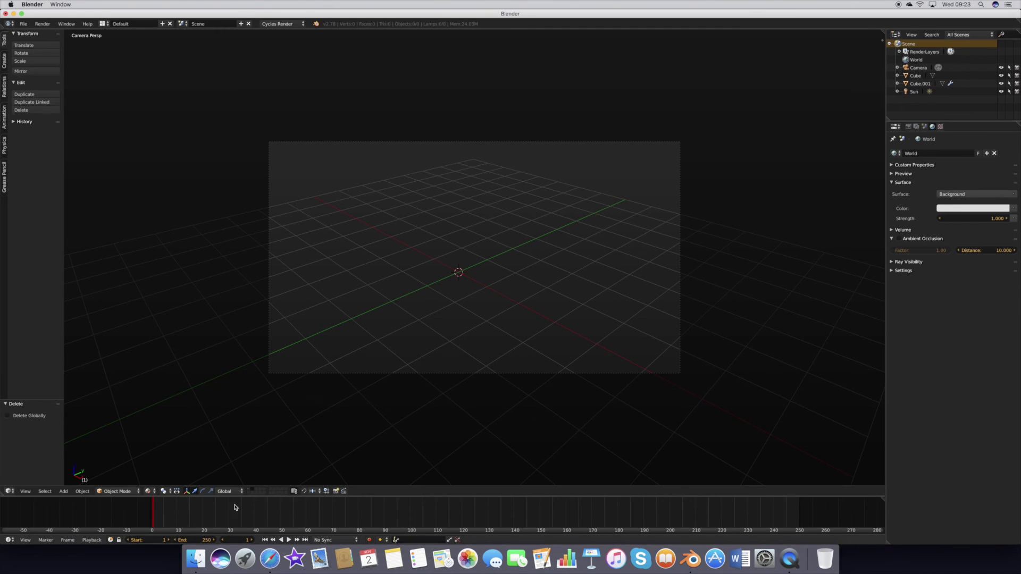
{"action": "key", "text": "shift+a"}
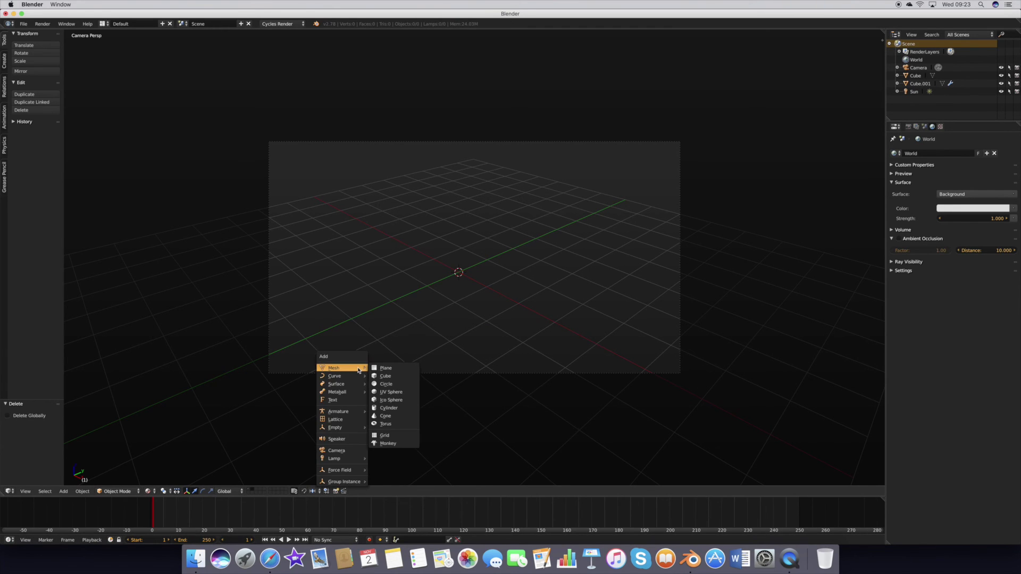
Add an icosphere with a Decimate modifier at ratio about 0.41.
{"action": "left_click", "coordinate": [396, 393]}
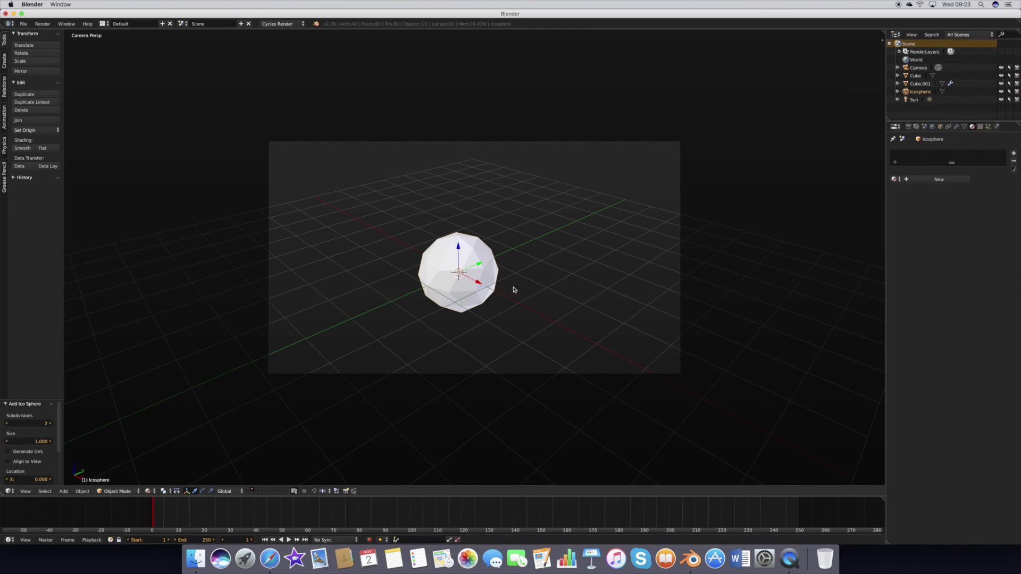
{"action": "left_click", "coordinate": [957, 127]}
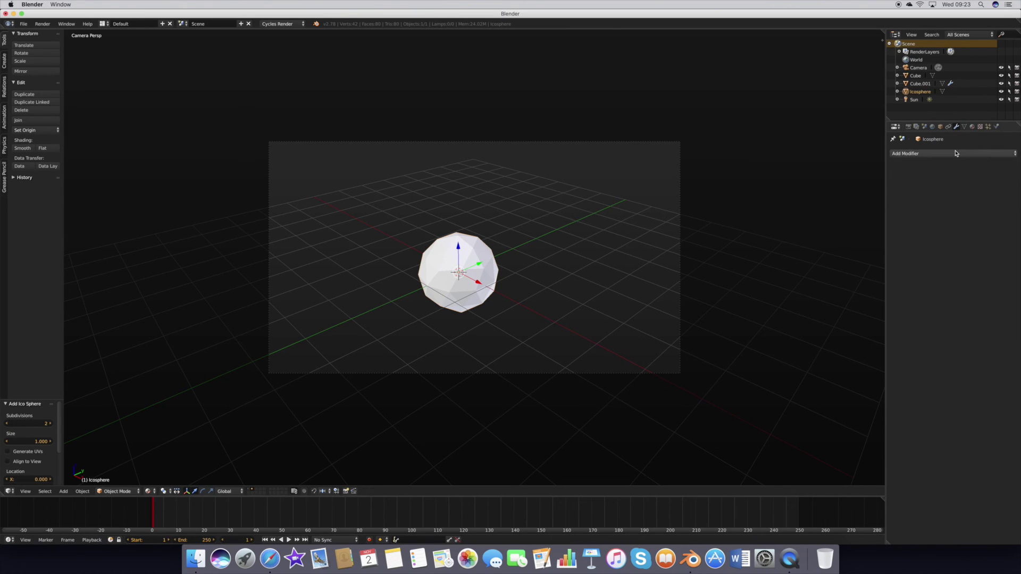
{"action": "left_click", "coordinate": [952, 154]}
{"action": "left_click", "coordinate": [853, 207]}
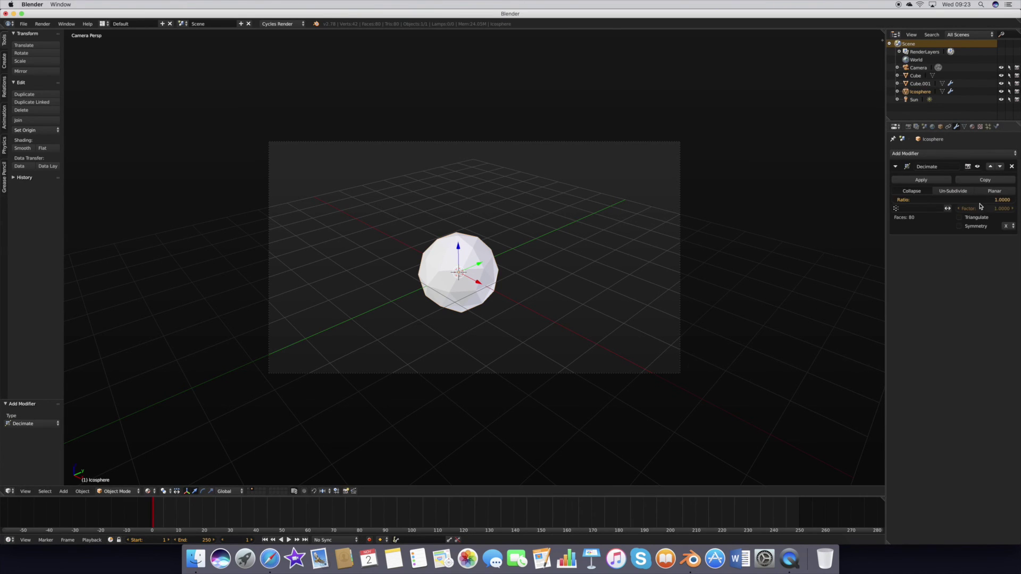
{"action": "left_click_drag", "start_coordinate": [1005, 201], "coordinate": [933, 201]}
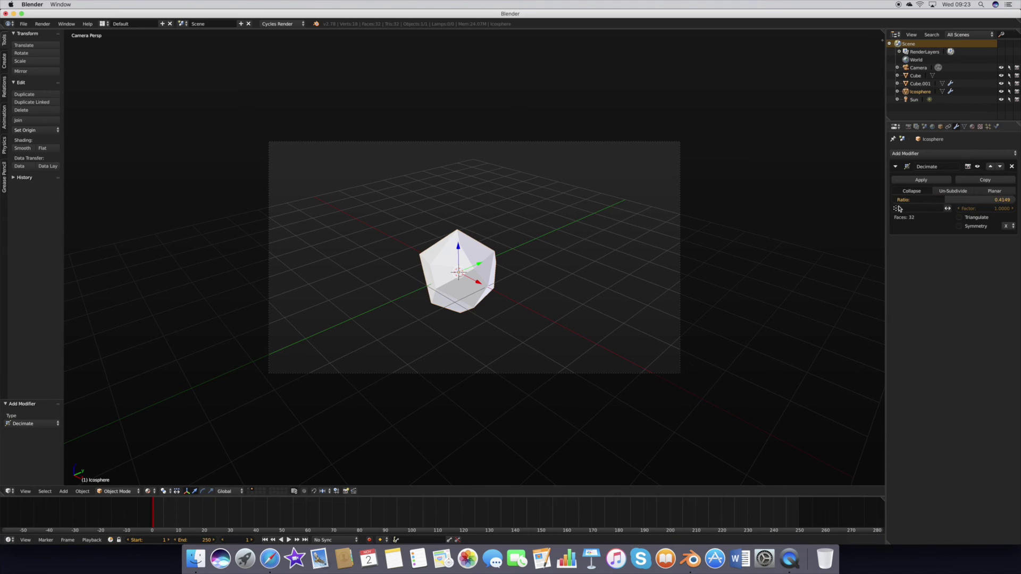
Duplicate and shrink two more icospheres beside it and join all three into one cloud.
{"action": "key", "text": "shift+d"}
{"action": "left_click", "coordinate": [513, 260]}
{"action": "key", "text": "s"}
{"action": "left_click", "coordinate": [508, 262]}
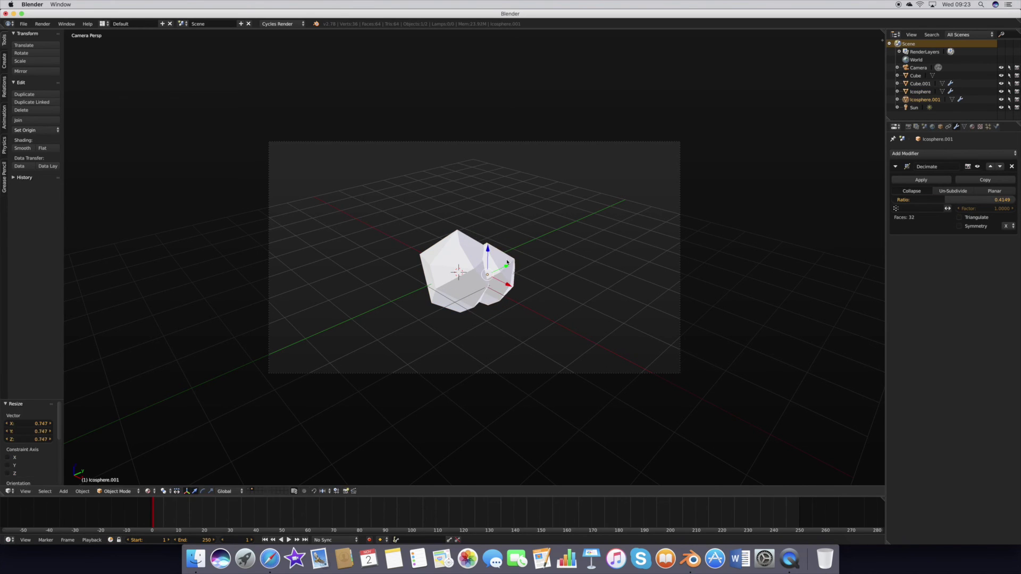
{"action": "key", "text": "shift+d"}
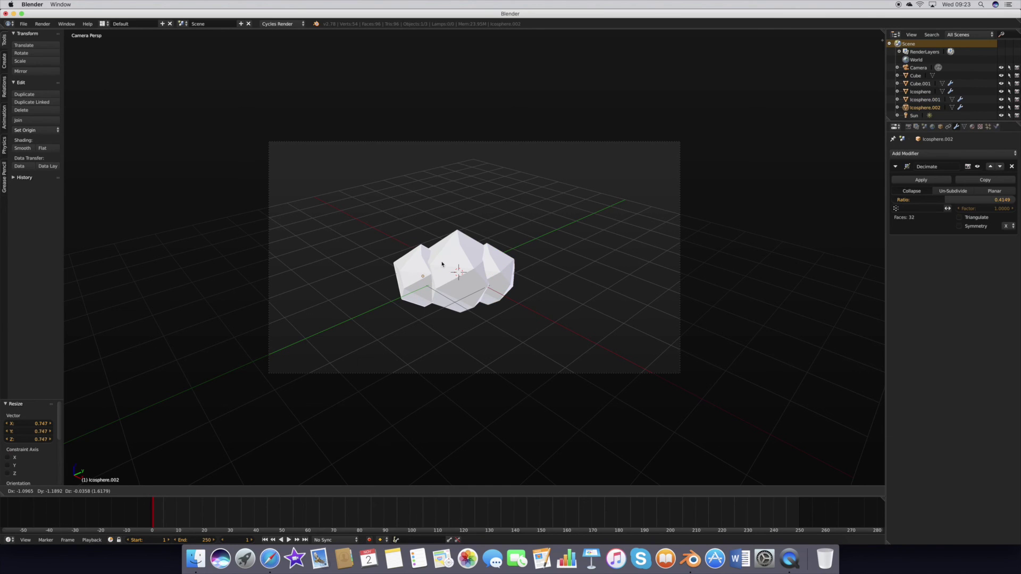
{"action": "left_click", "coordinate": [442, 263]}
{"action": "left_click", "coordinate": [489, 266], "text": "shift"}
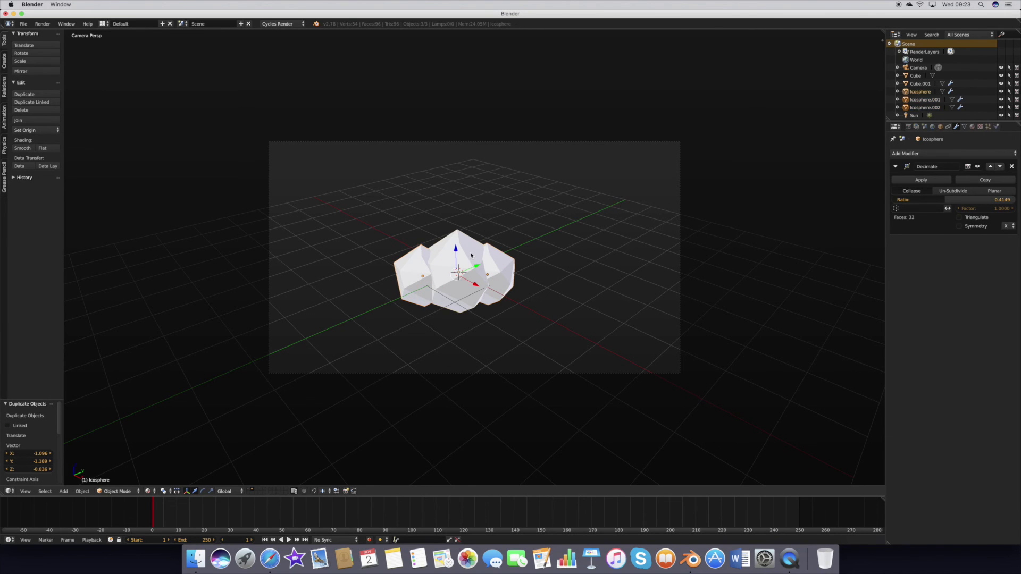
{"action": "key", "text": "ctrl+j"}
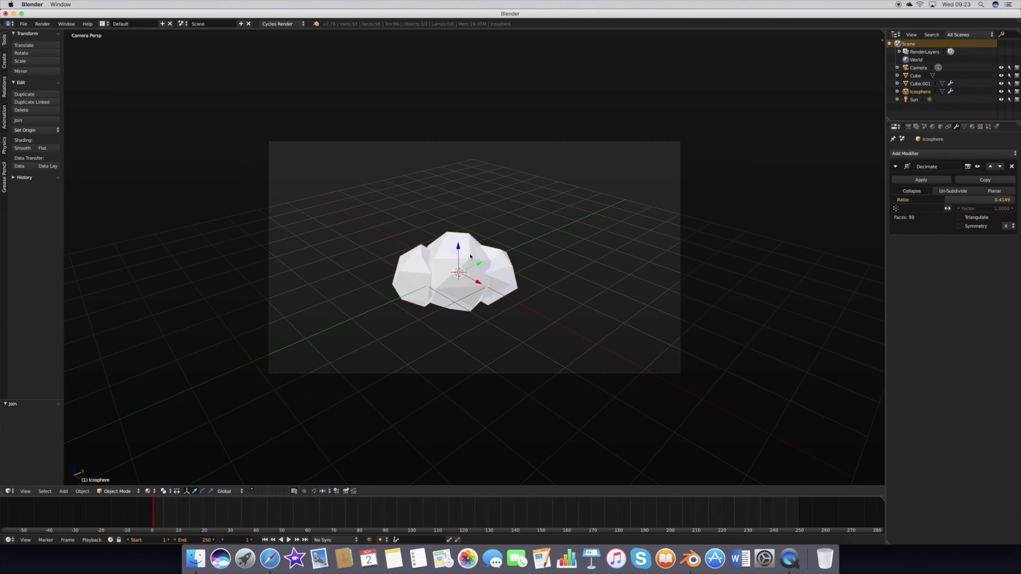
Move the cloud onto the volcano's layer and display that layer.
{"action": "key", "text": "m"}
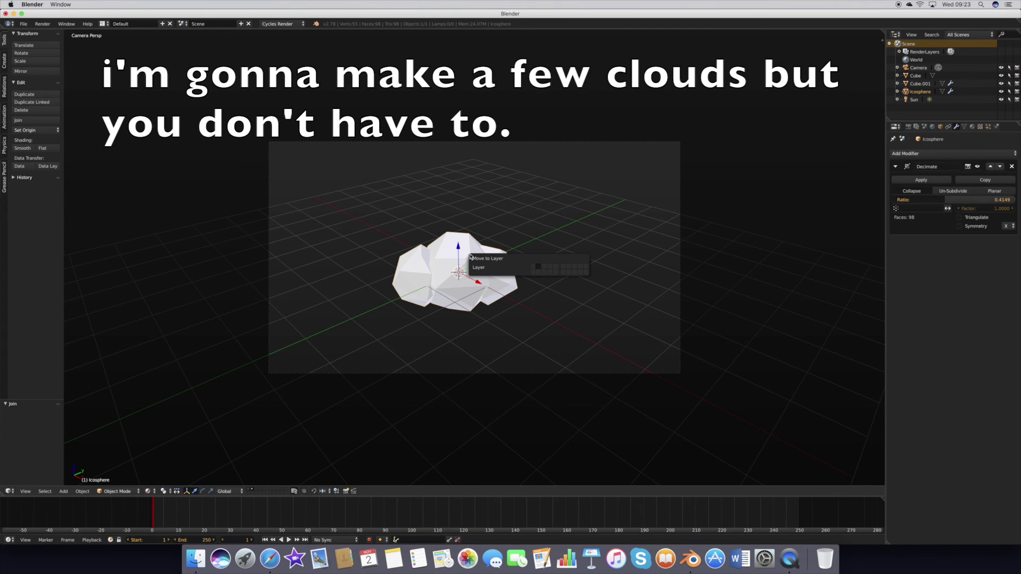
{"action": "left_click", "coordinate": [538, 267]}
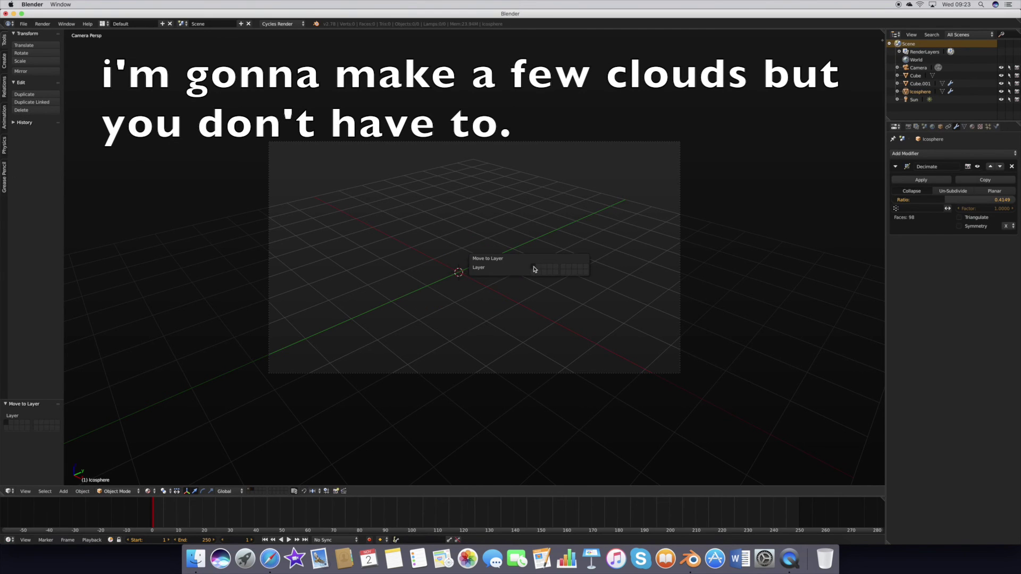
{"action": "left_click", "coordinate": [251, 490]}
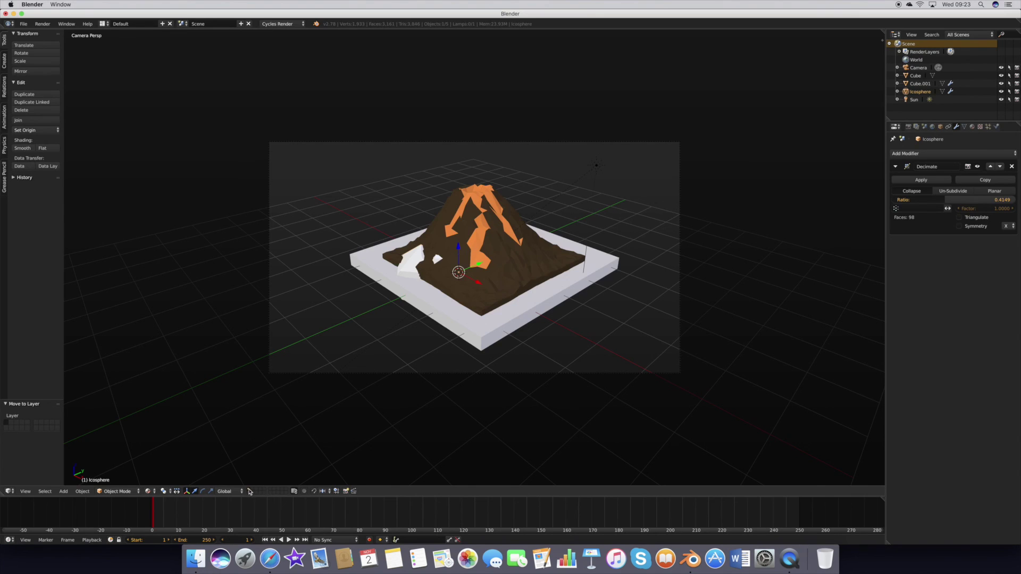
Raise, shrink and place the cloud in the upper left above the volcano.
{"action": "key", "text": "g"}
{"action": "key", "text": "z"}
{"action": "left_click", "coordinate": [456, 156]}
{"action": "key", "text": "s"}
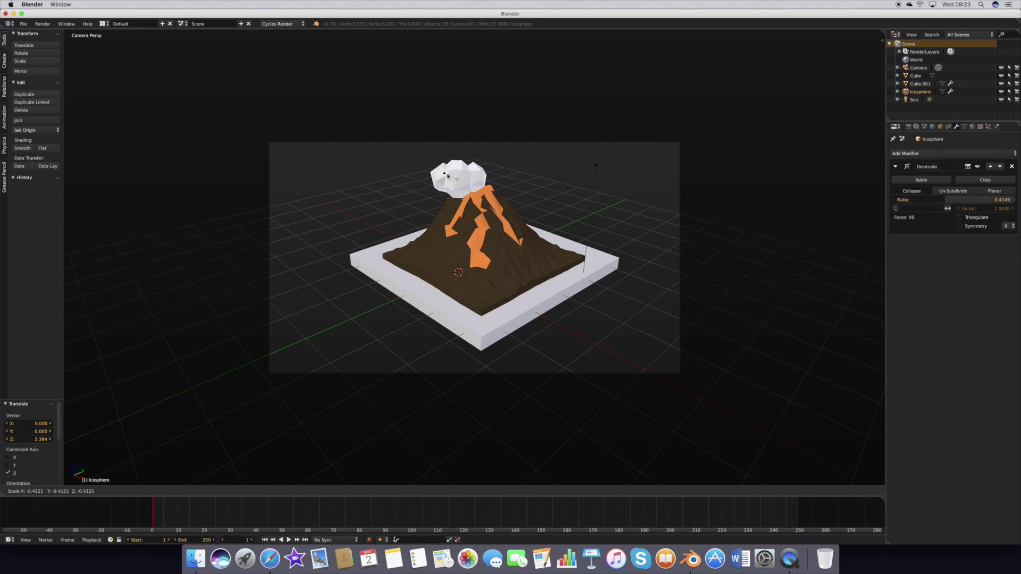
{"action": "left_click", "coordinate": [462, 175]}
{"action": "key", "text": "g"}
{"action": "left_click", "coordinate": [360, 175]}
{"action": "key", "text": "g"}
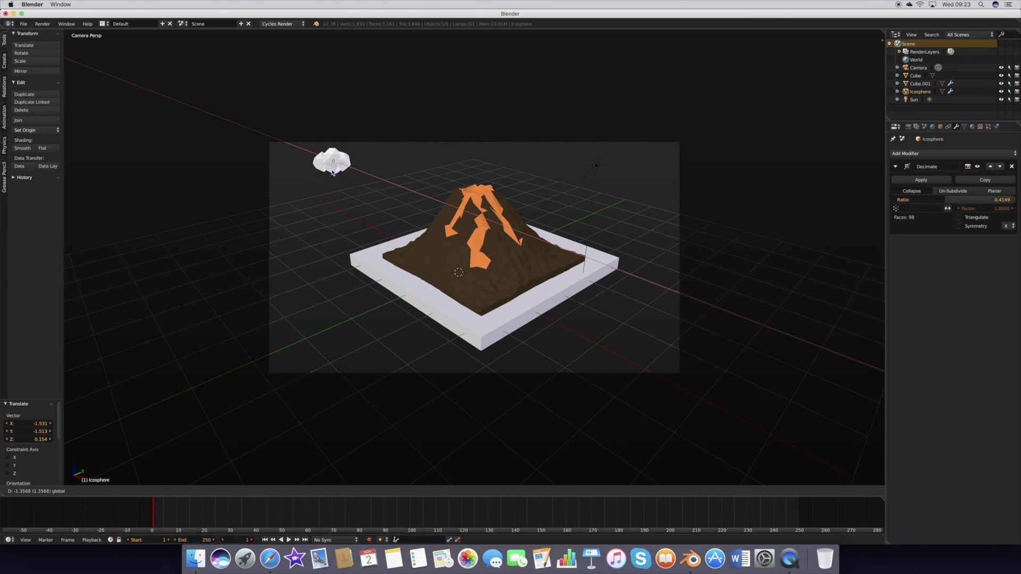
{"action": "left_click", "coordinate": [316, 185]}
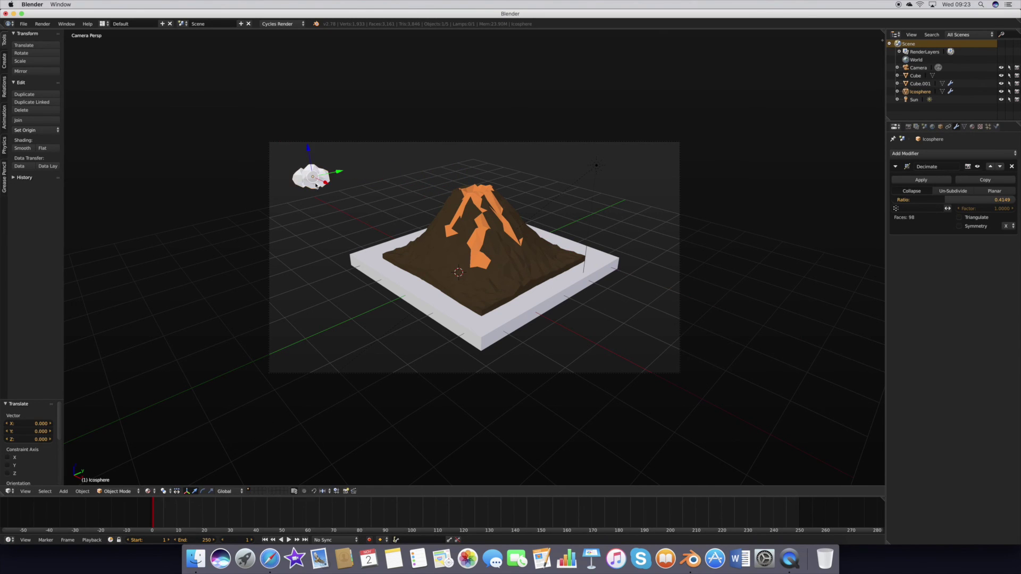
Duplicate the cloud to the right of the first and rotate it around Z.
{"action": "key", "text": "shift+d"}
{"action": "left_click", "coordinate": [373, 187]}
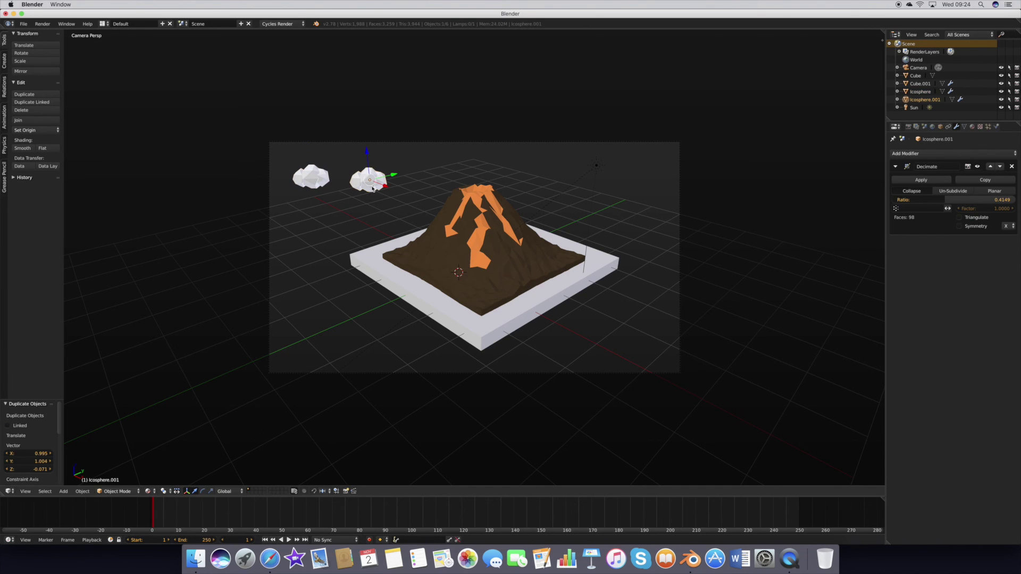
{"action": "key", "text": "r"}
{"action": "key", "text": "z"}
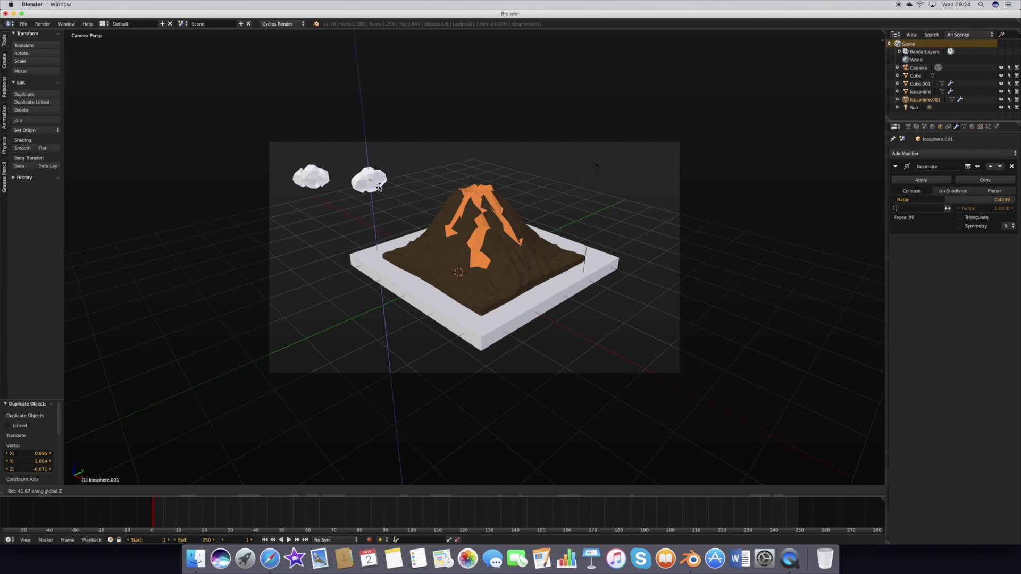
{"action": "left_click", "coordinate": [380, 189]}
Add two more Z-rotated cloud copies, one on the right and one near the top centre.
{"action": "key", "text": "shift+d"}
{"action": "left_click", "coordinate": [641, 207]}
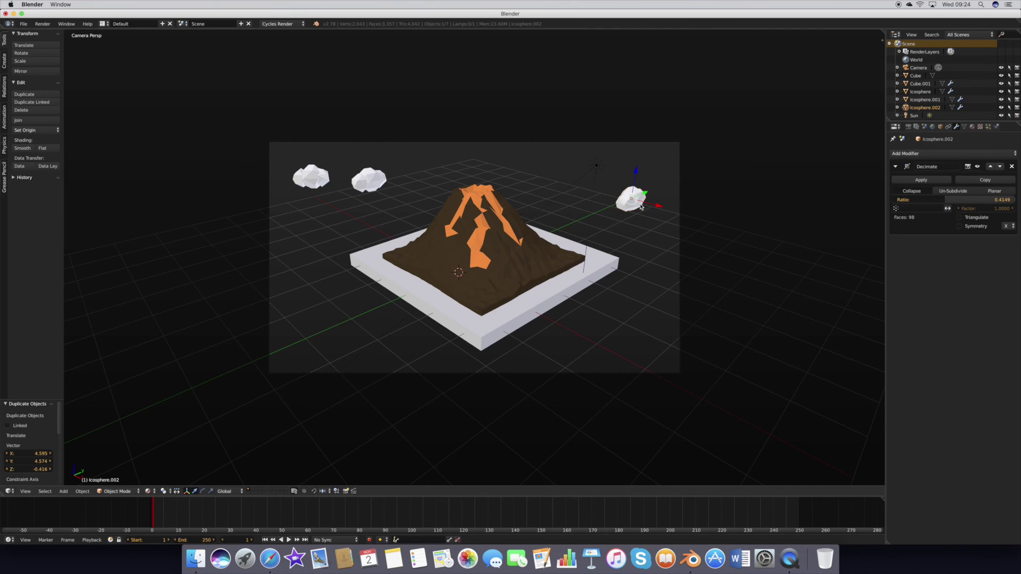
{"action": "key", "text": "r"}
{"action": "key", "text": "z"}
{"action": "key", "text": "shift+d"}
{"action": "left_click", "coordinate": [535, 179]}
{"action": "key", "text": "r"}
{"action": "key", "text": "z"}
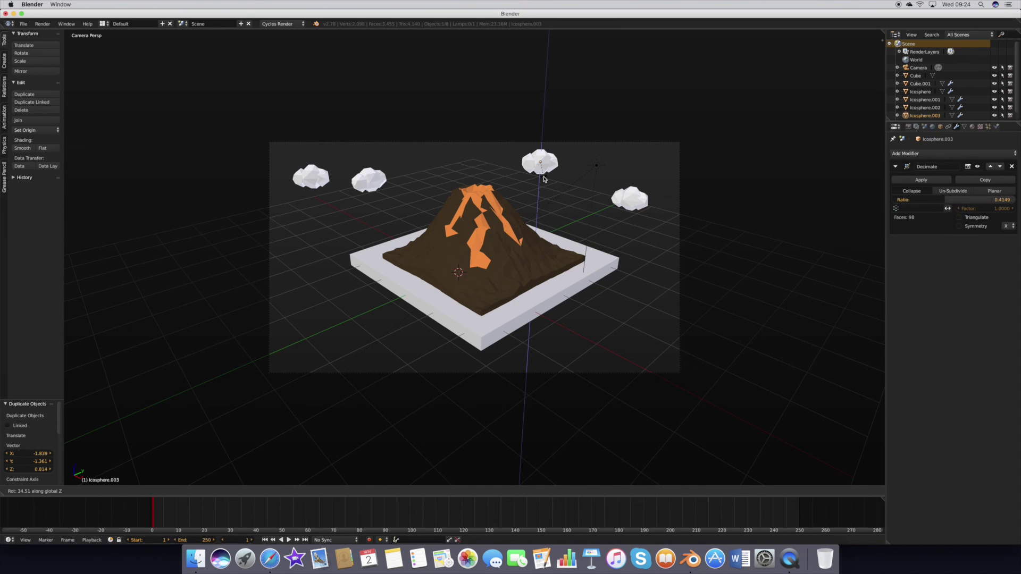
{"action": "left_click", "coordinate": [543, 179]}
{"action": "left_click", "coordinate": [149, 492]}
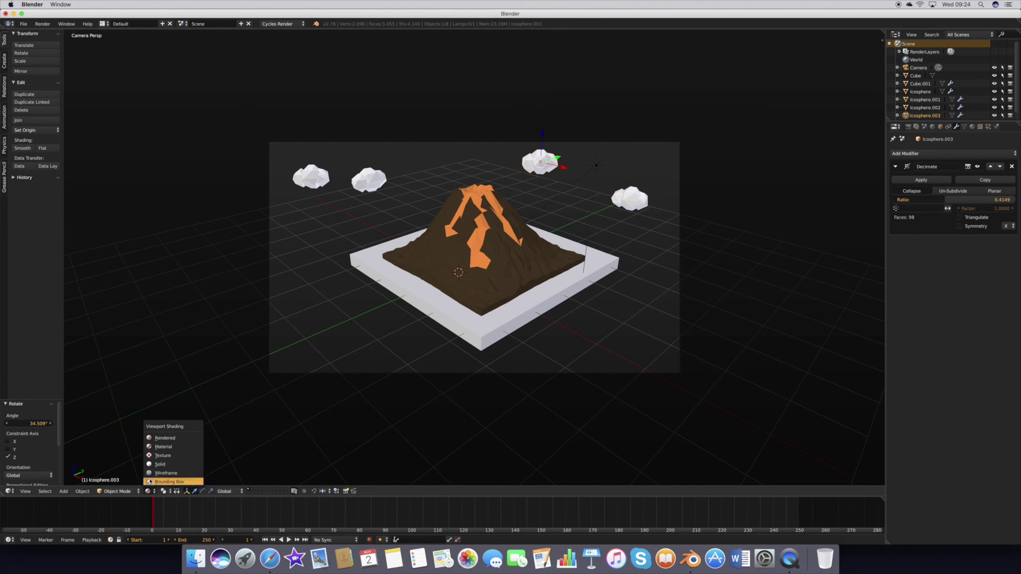
Toggle the scene layer off and back on and show the scene in Rendered Cycles preview.
{"action": "left_click", "coordinate": [164, 439]}
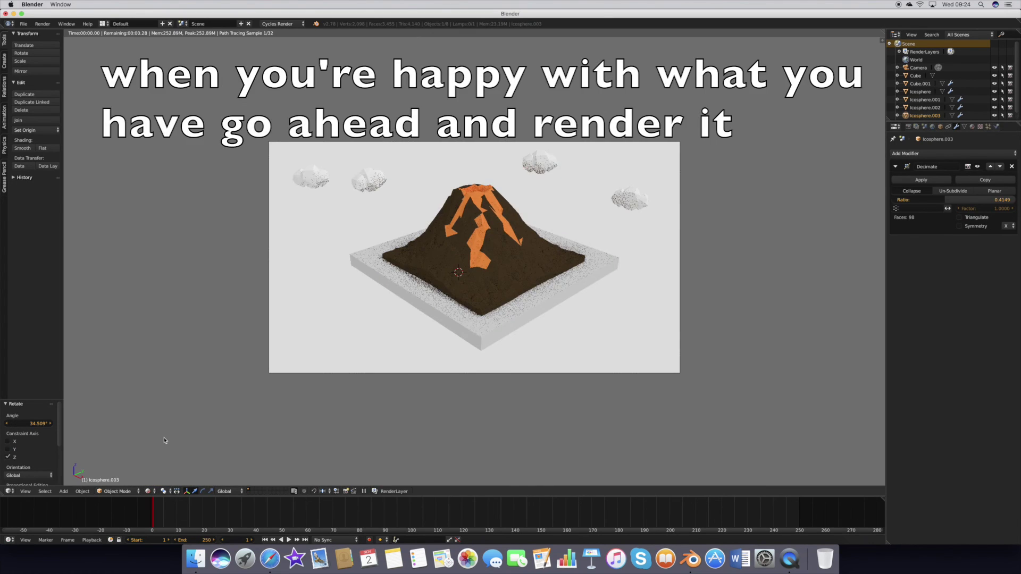
{"action": "left_click", "coordinate": [148, 491]}
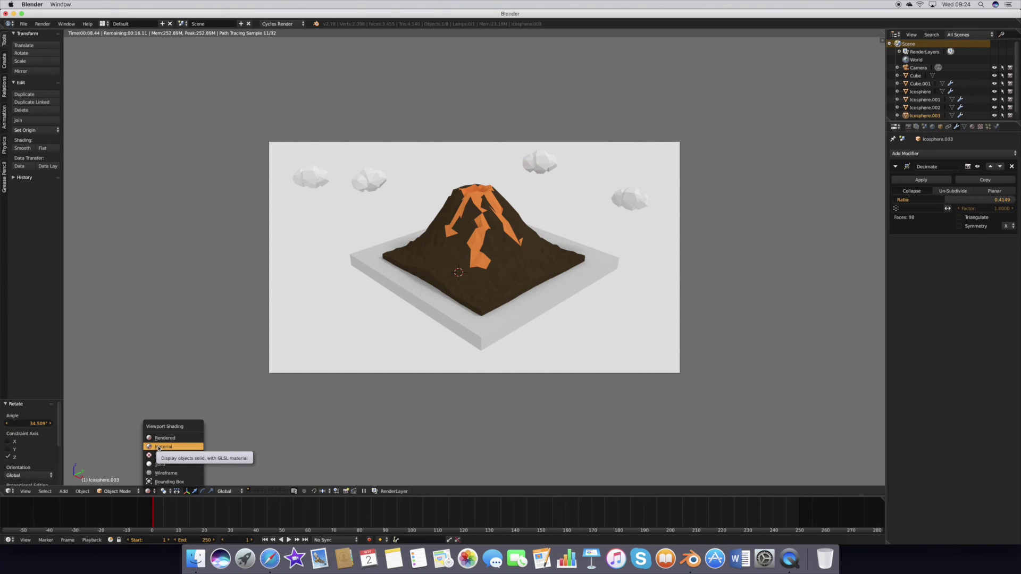
{"action": "left_click", "coordinate": [158, 447]}
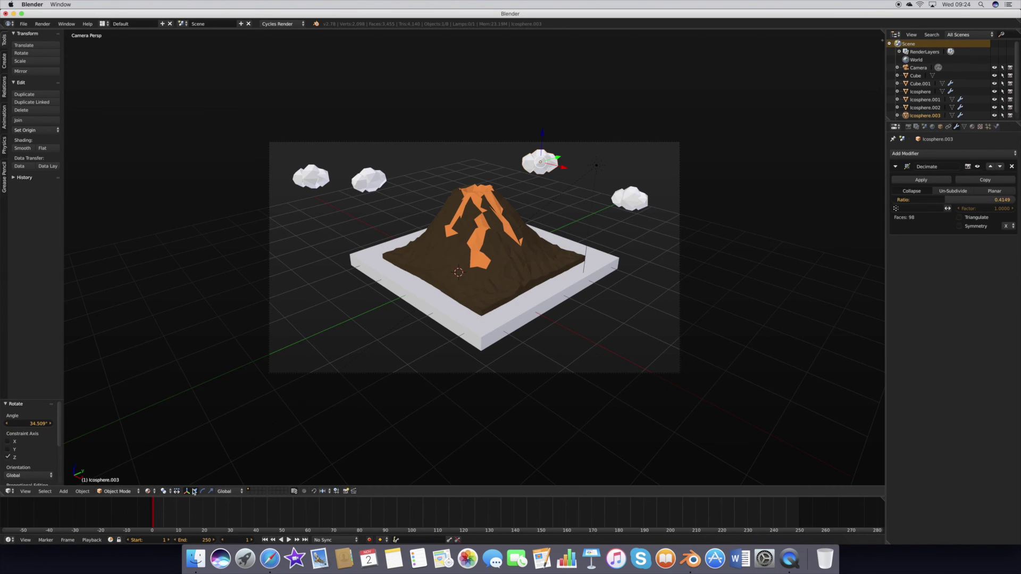
{"action": "left_click", "coordinate": [252, 491]}
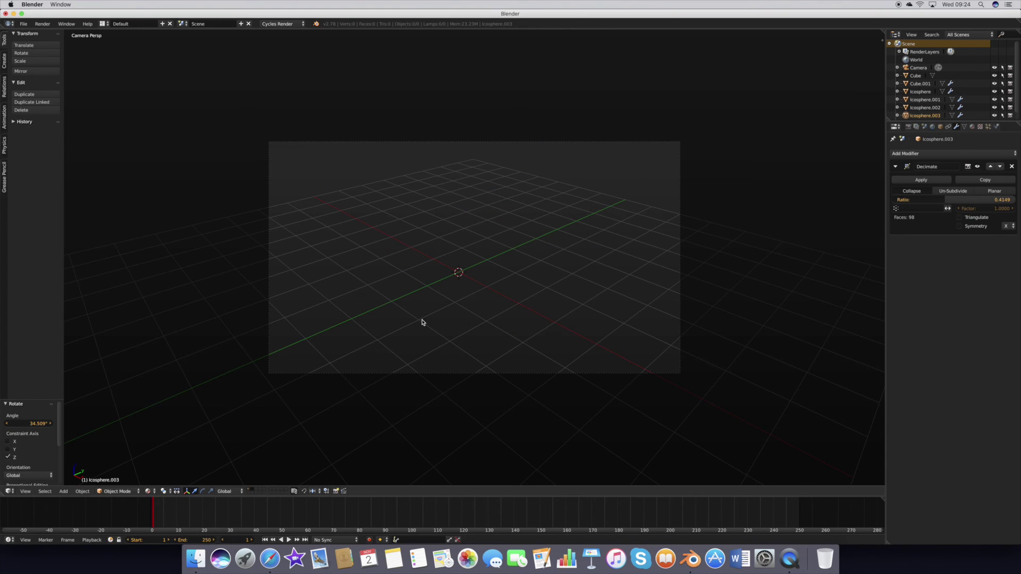
{"action": "left_click", "coordinate": [248, 491]}
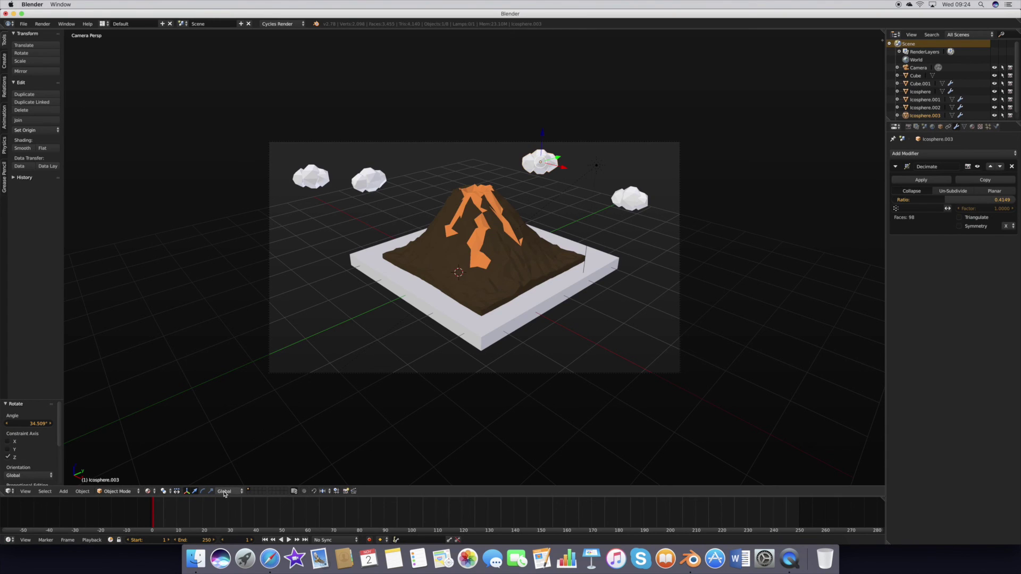
{"action": "left_click", "coordinate": [148, 492]}
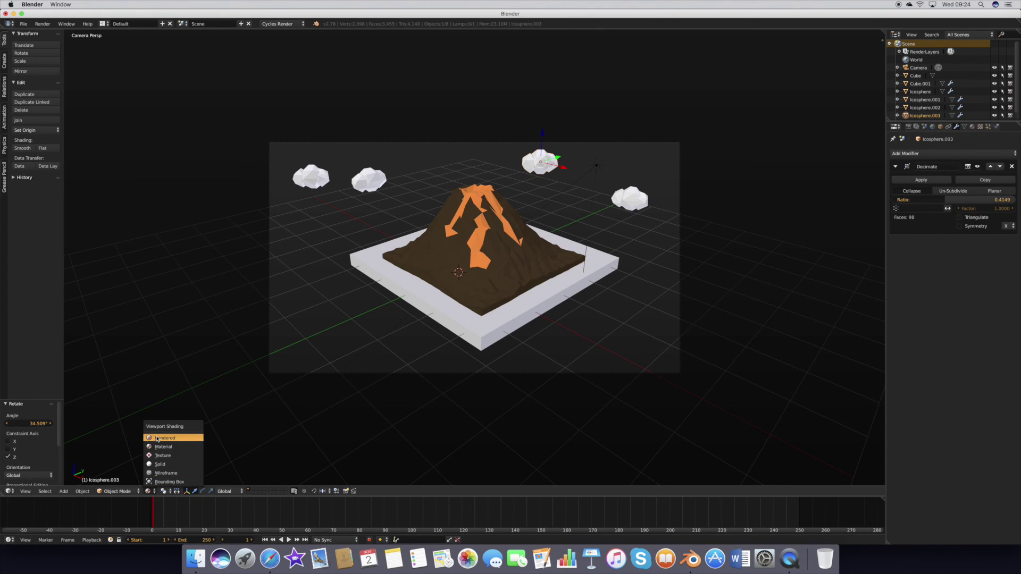
{"action": "left_click", "coordinate": [158, 438]}
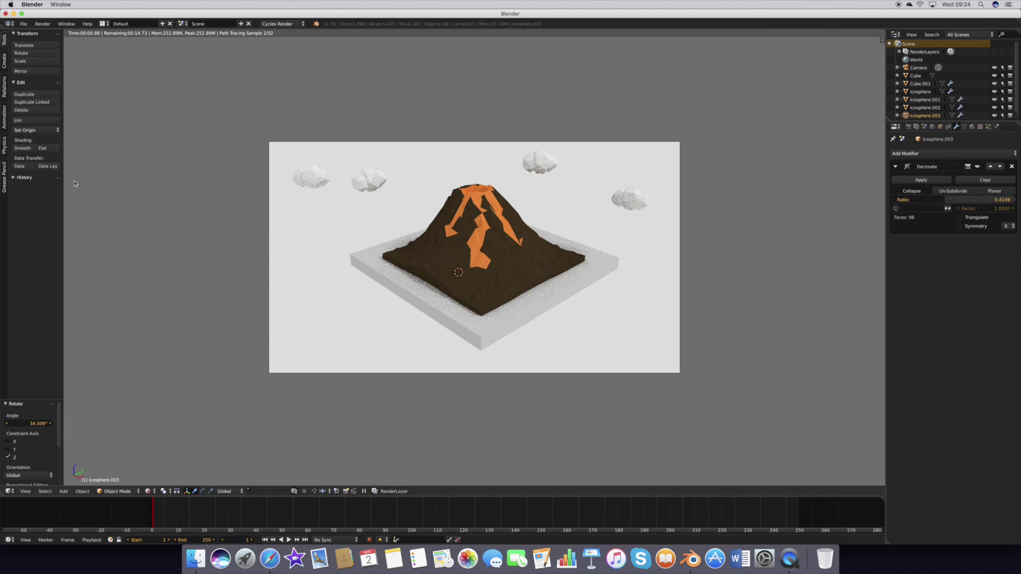
{"action": "left_click", "coordinate": [24, 24]}
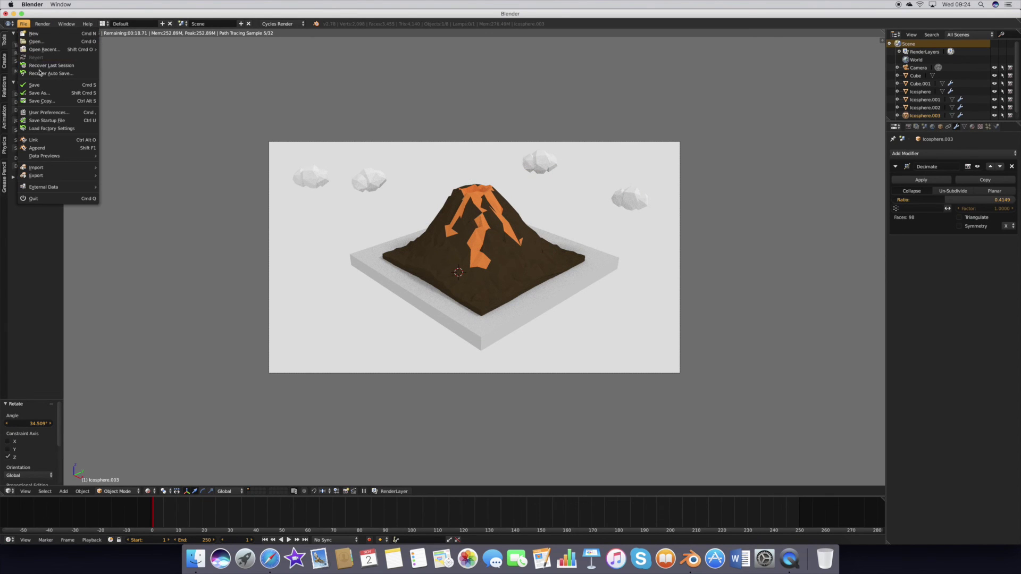
Save the scene as 'low poly volcano 3.blend' in the BLENDER FILES folder.
{"action": "left_click", "coordinate": [43, 94]}
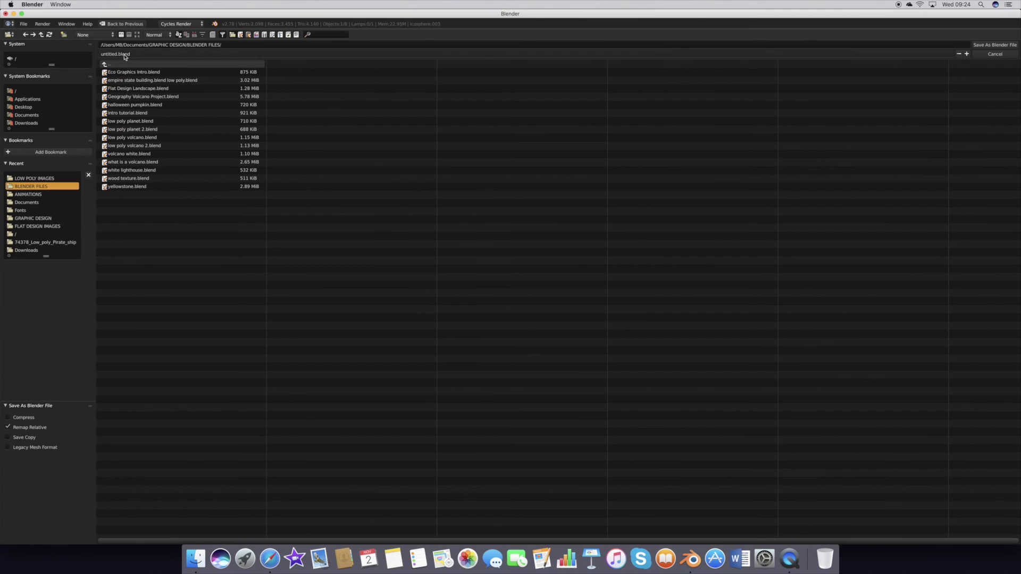
{"action": "key", "text": "BackSpace"}
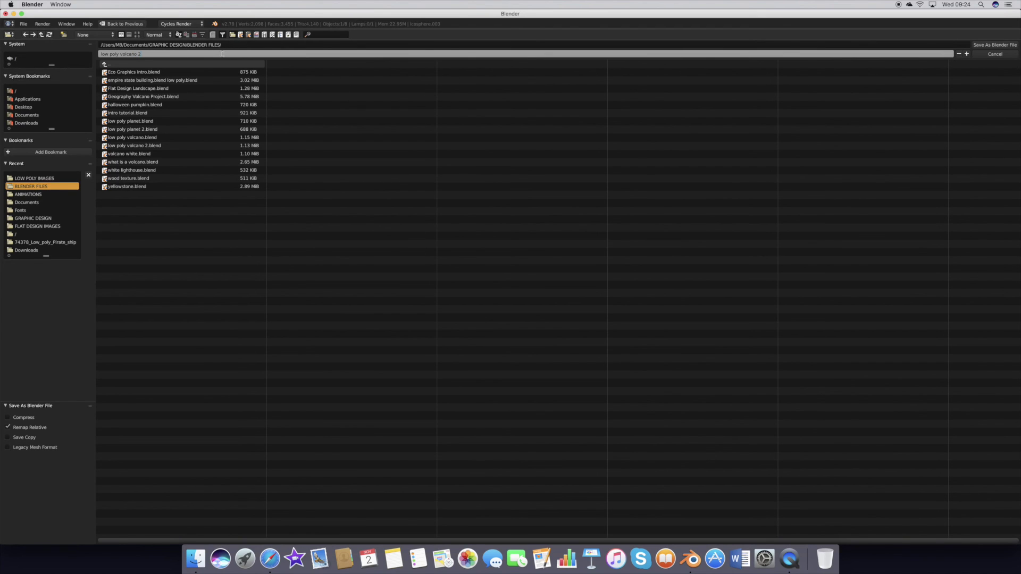
{"action": "key", "text": "Return"}
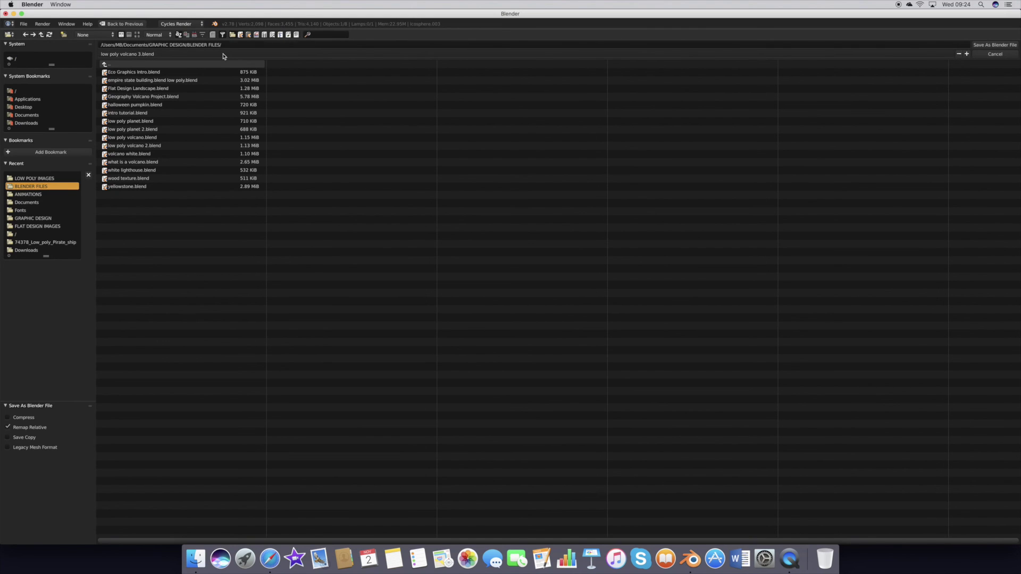
{"action": "left_click", "coordinate": [1006, 46]}
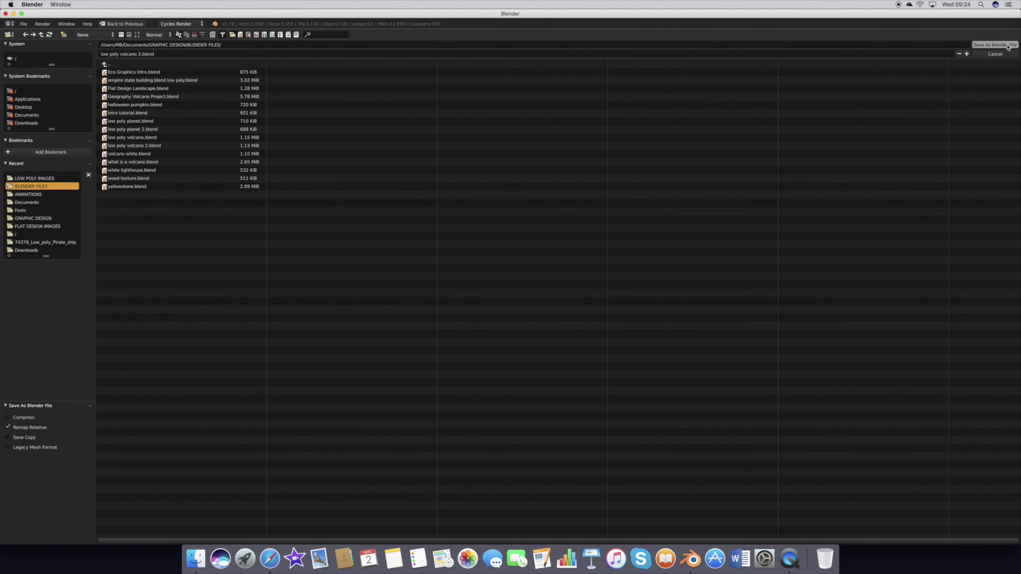
{"action": "left_click", "coordinate": [908, 127]}
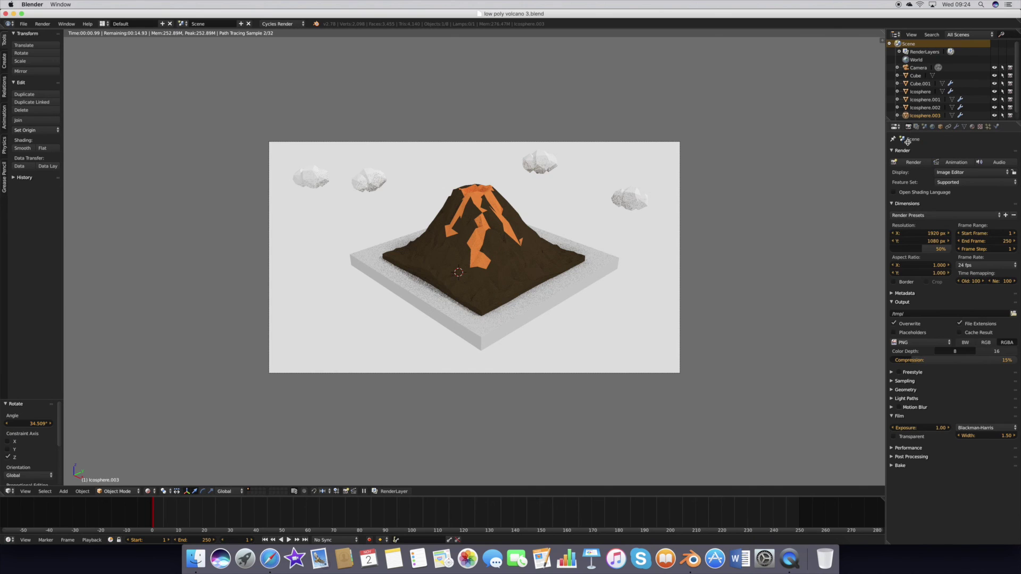
Set render resolution to 5120×2880 at 100% and the end frame to 1.
{"action": "left_click", "coordinate": [920, 233]}
{"action": "key", "text": "BackSpace"}
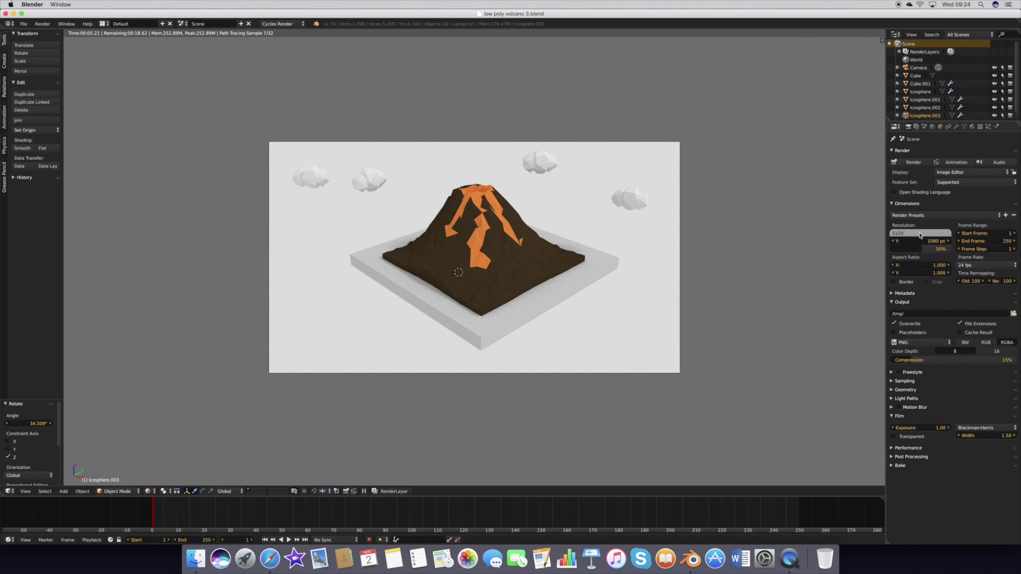
{"action": "key", "text": "Return"}
{"action": "left_click", "coordinate": [922, 241]}
{"action": "key", "text": "BackSpace"}
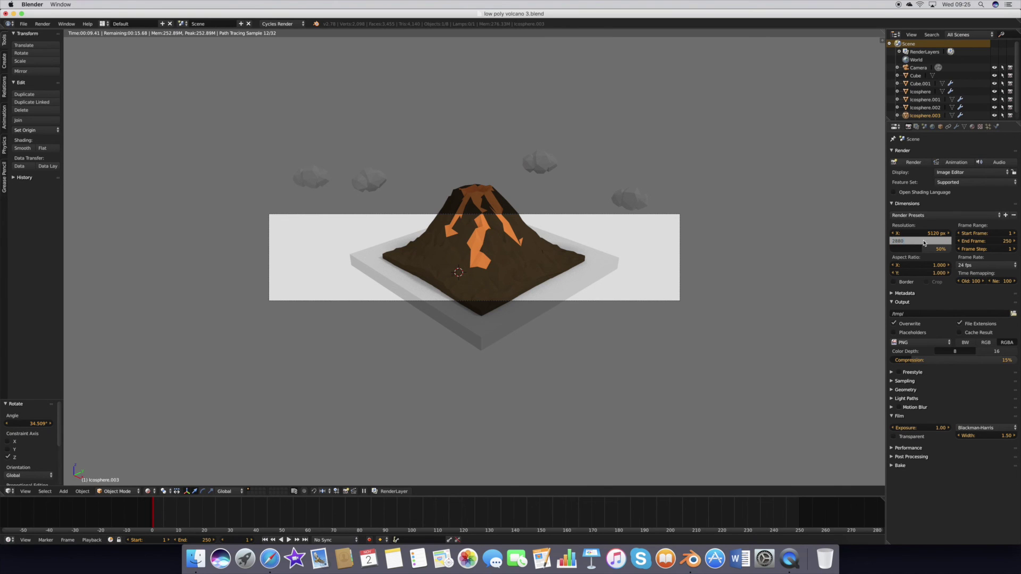
{"action": "key", "text": "Return"}
{"action": "left_click_drag", "start_coordinate": [925, 248], "coordinate": [1007, 253]}
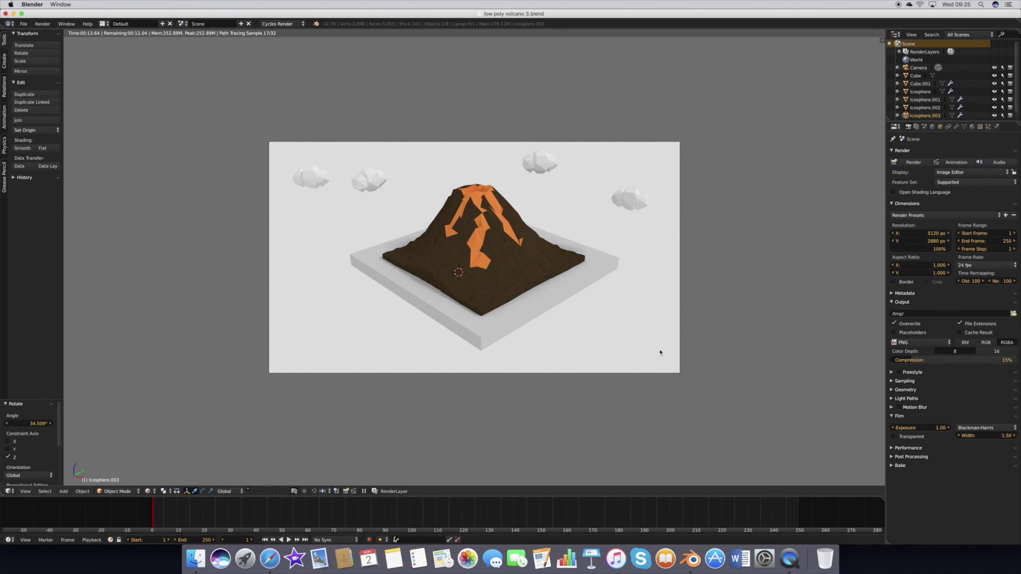
{"action": "left_click", "coordinate": [190, 539]}
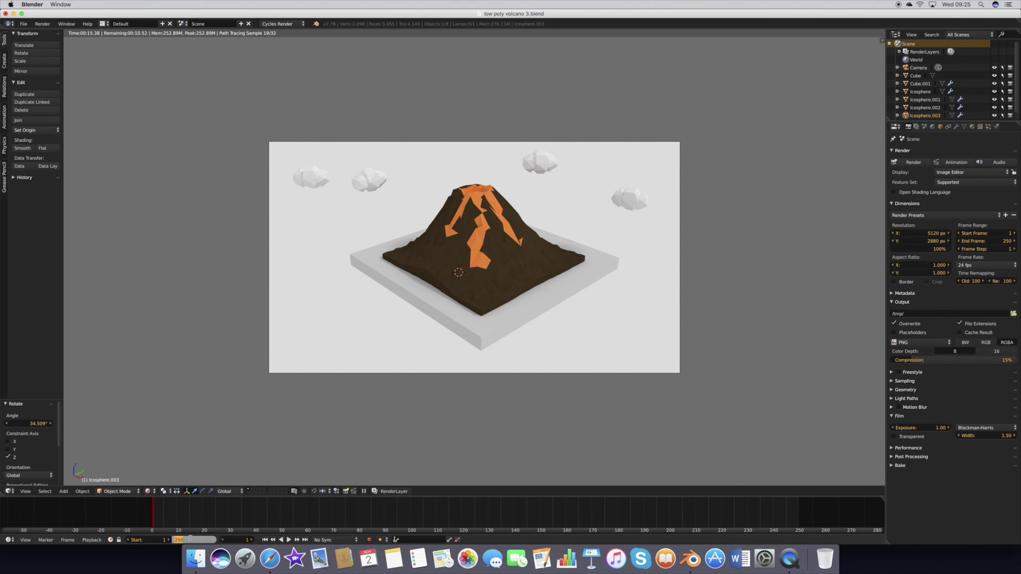
{"action": "type", "text": "1"}
{"action": "key", "text": "Return"}
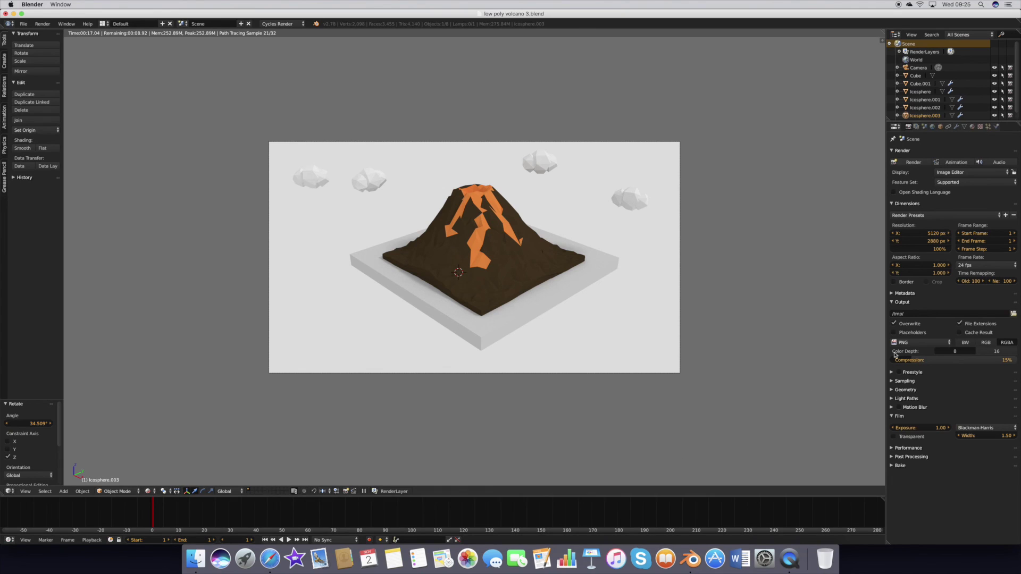
Set the render output folder to LOW POLY IMAGES and render the final image.
{"action": "left_click", "coordinate": [917, 314]}
{"action": "key", "text": "BackSpace"}
{"action": "type", "text": "Low Poly volc"}
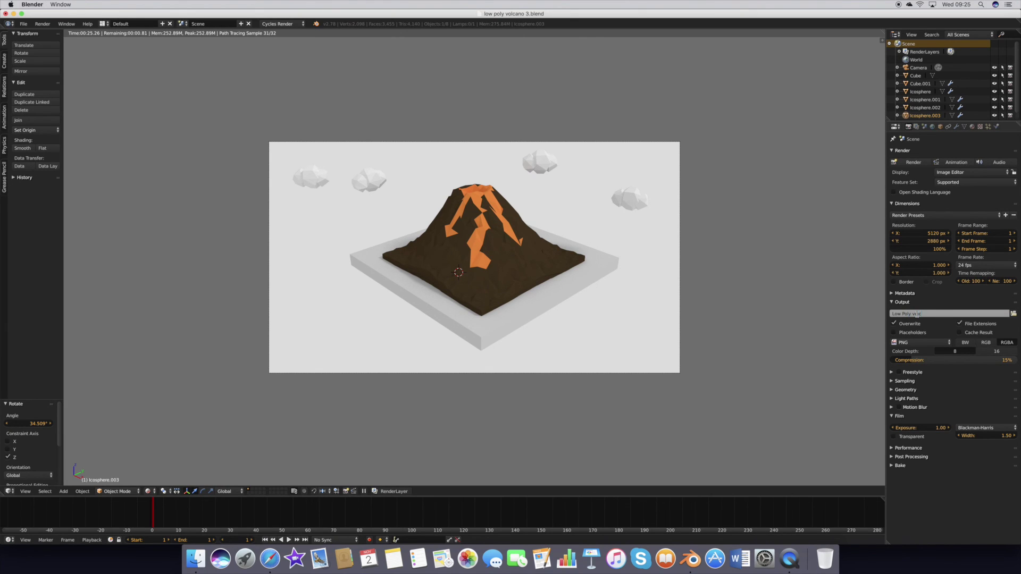
{"action": "type", "text": "ano 3"}
{"action": "left_click", "coordinate": [1013, 314]}
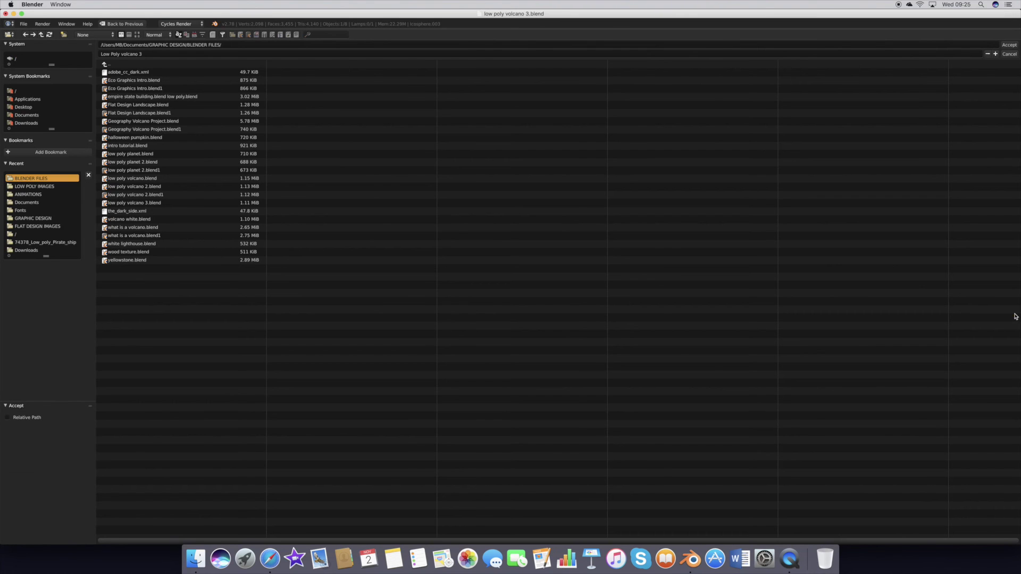
{"action": "left_click", "coordinate": [16, 187]}
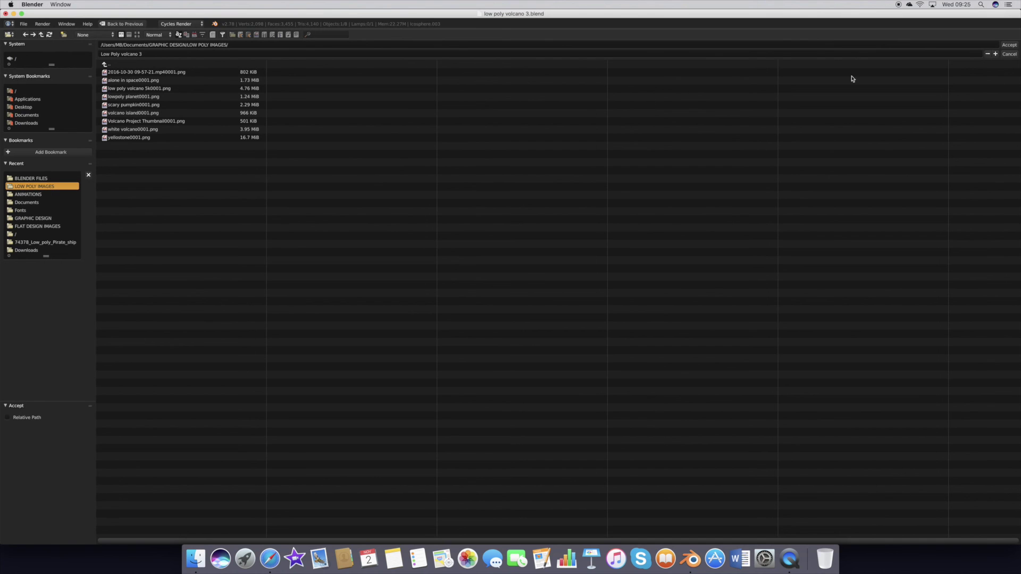
{"action": "left_click", "coordinate": [1009, 45]}
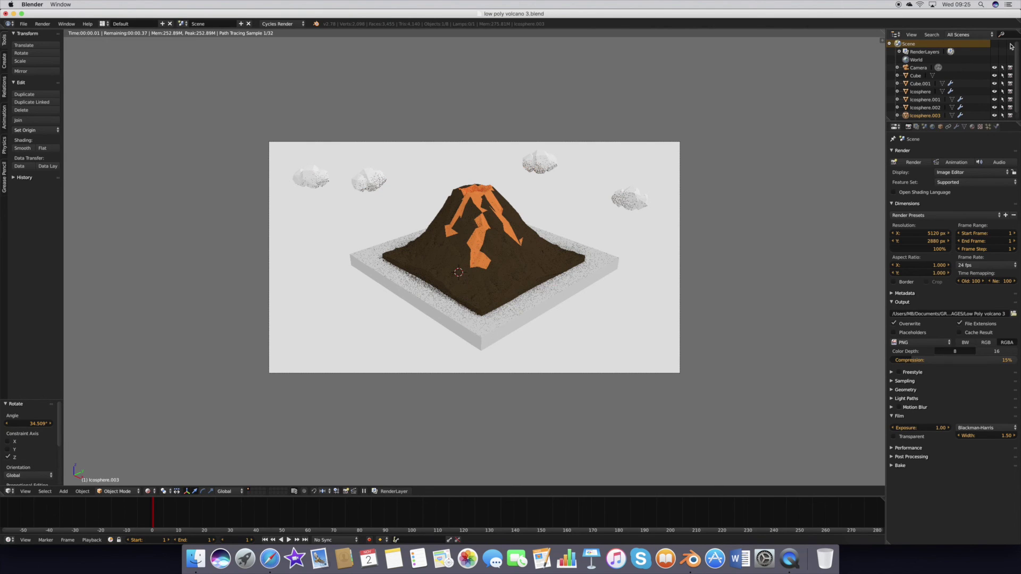
{"action": "left_click", "coordinate": [961, 161]}
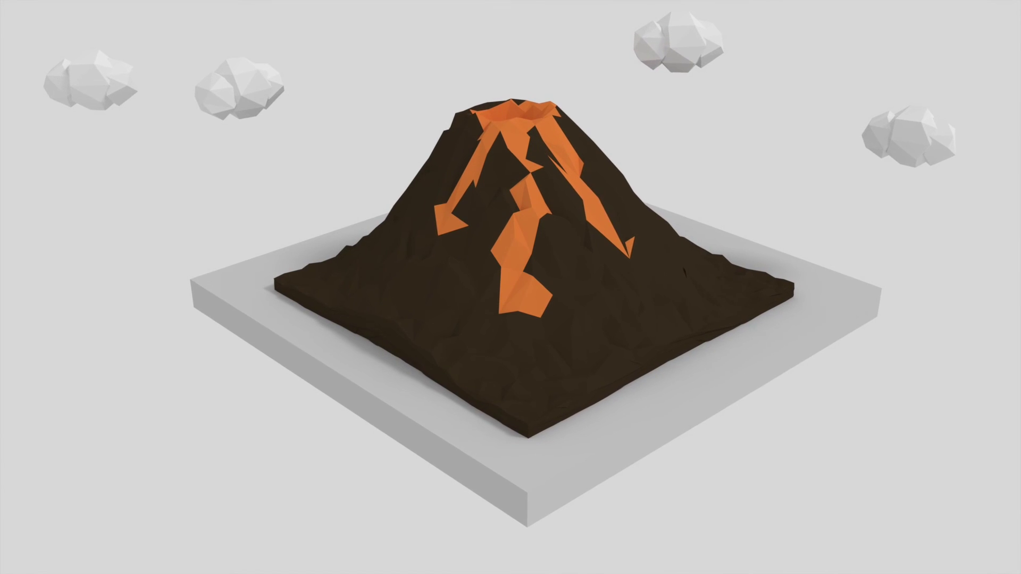